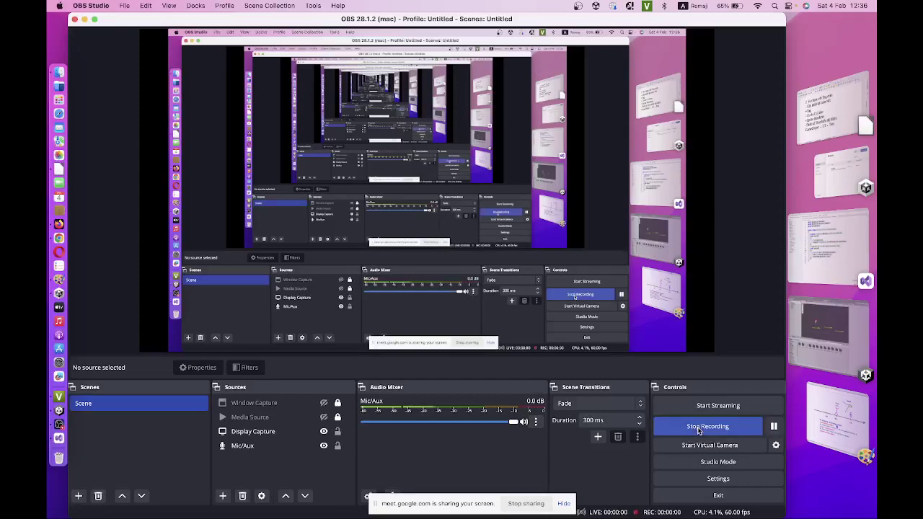
Step: Minimize OBS Studio and bring the coin-collision lesson notes forward in Writer
left_click(85, 20)
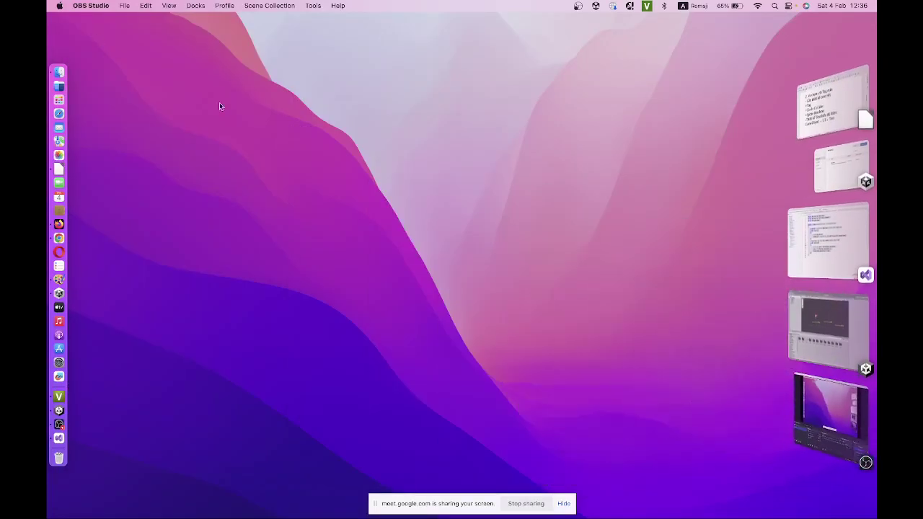
left_click(822, 110)
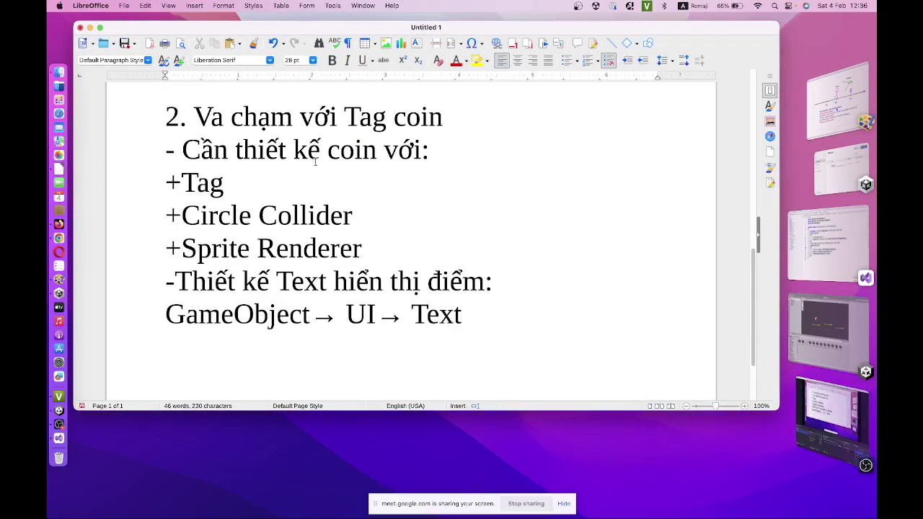
Step: Highlight the coin requirement, UI and score-text lines in the notes, then switch to Unity
double_click(350, 150)
left_click_drag(165, 176, 364, 249)
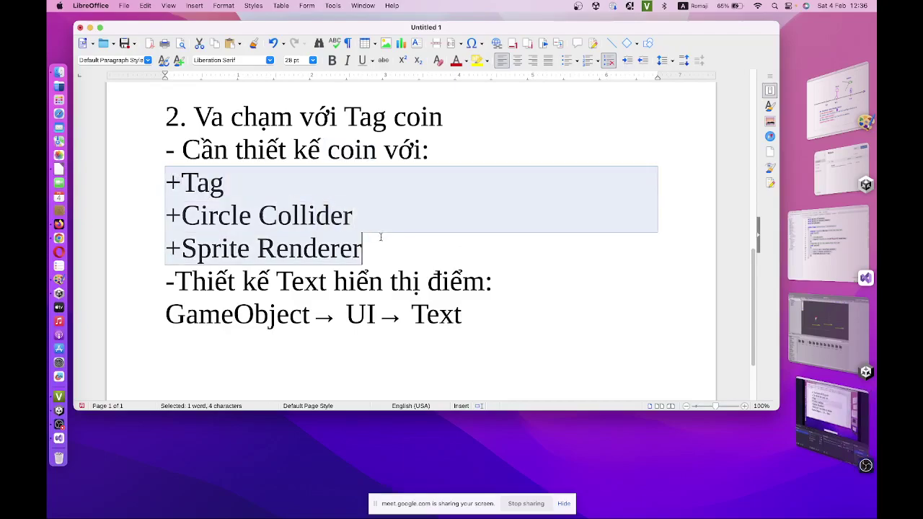
left_click(364, 315)
double_click(362, 315)
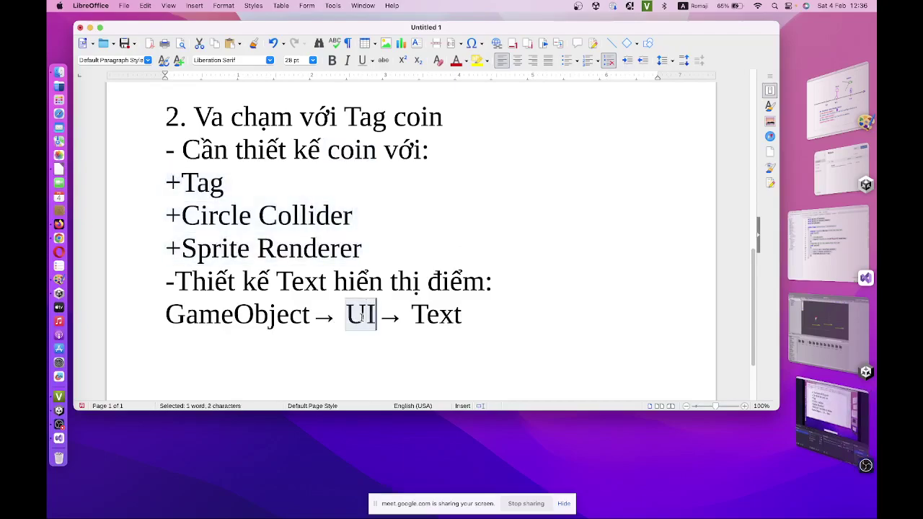
left_click_drag(166, 149, 430, 150)
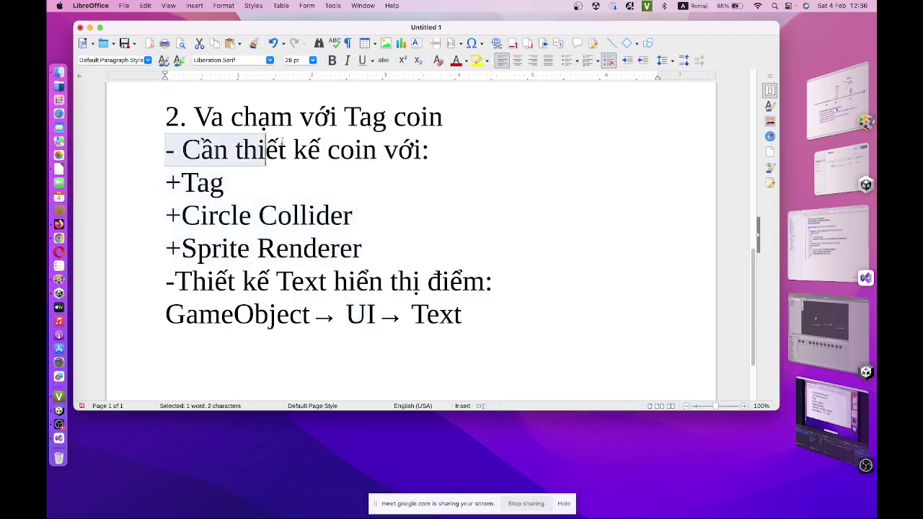
left_click_drag(165, 281, 463, 281)
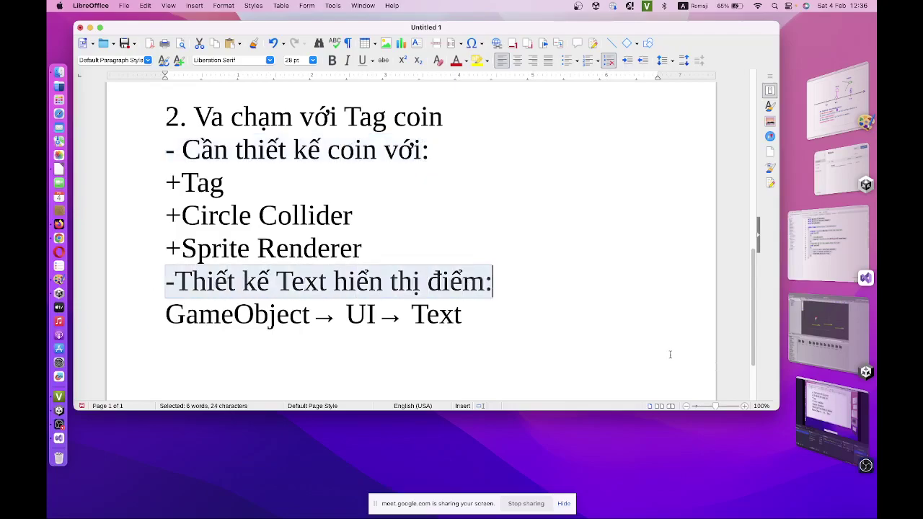
left_click(829, 353)
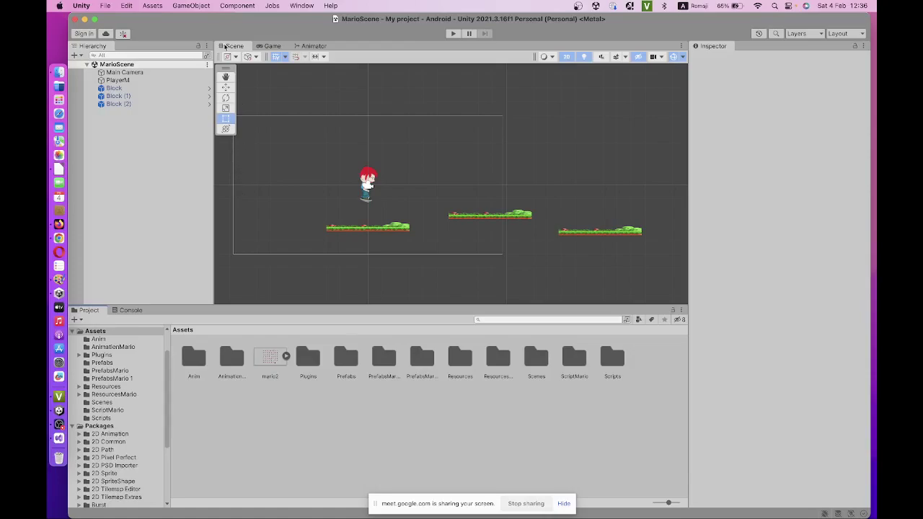
Step: Create an empty GameObject named Coin
left_click(192, 7)
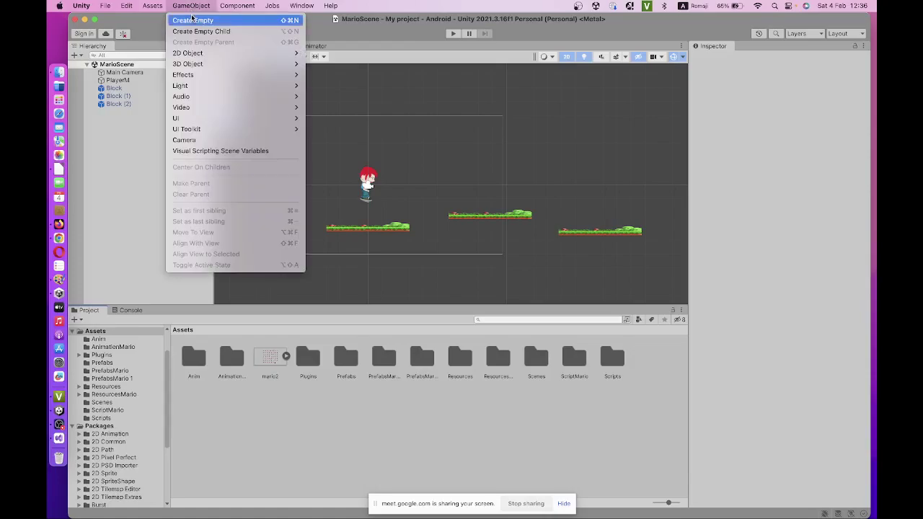
left_click(193, 21)
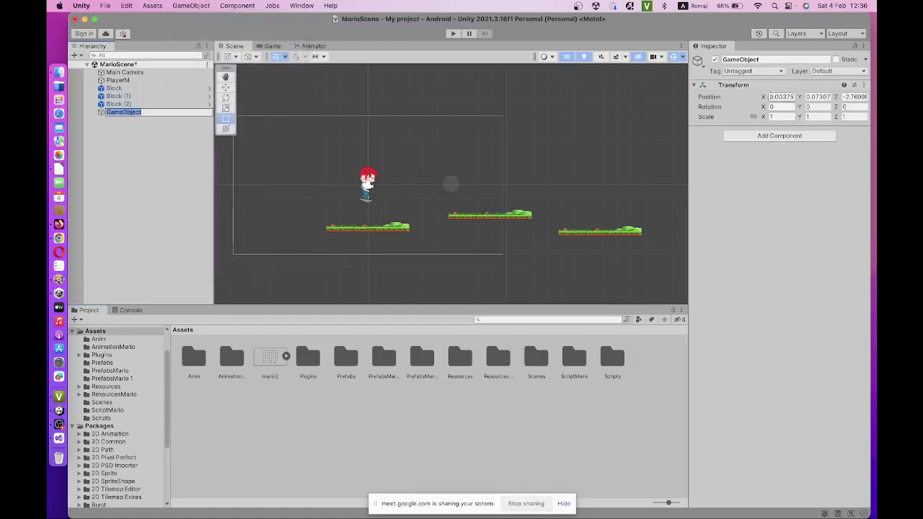
type("Col")
key("Return")
Step: Set Coin's Transform position to 0, 0, 0
left_click(780, 96)
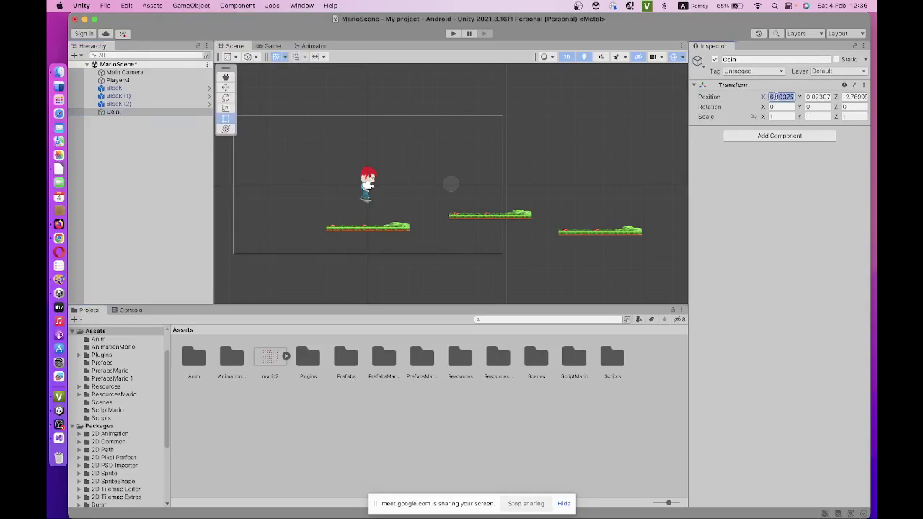
type("0")
key("Tab")
type("0")
key("Tab")
type("0")
key("Return")
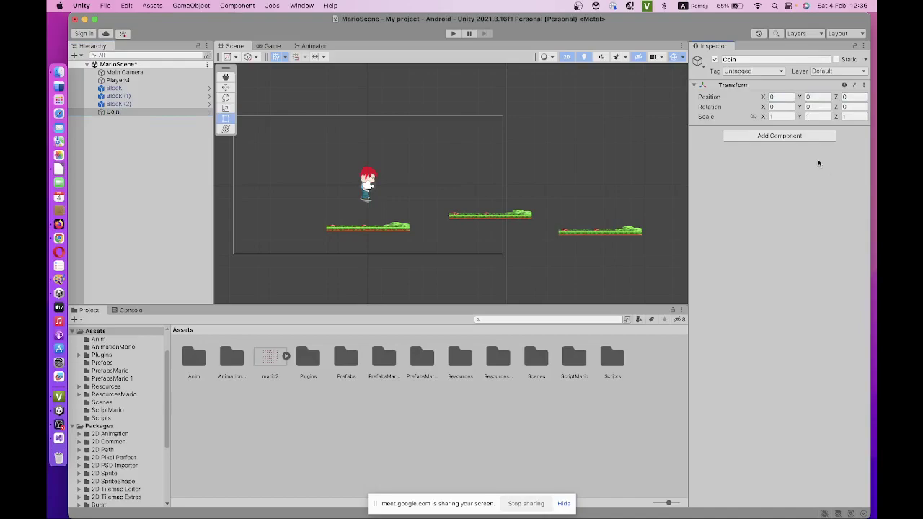
Step: Add a Sprite Renderer component to Coin
left_click(790, 137)
type("sp")
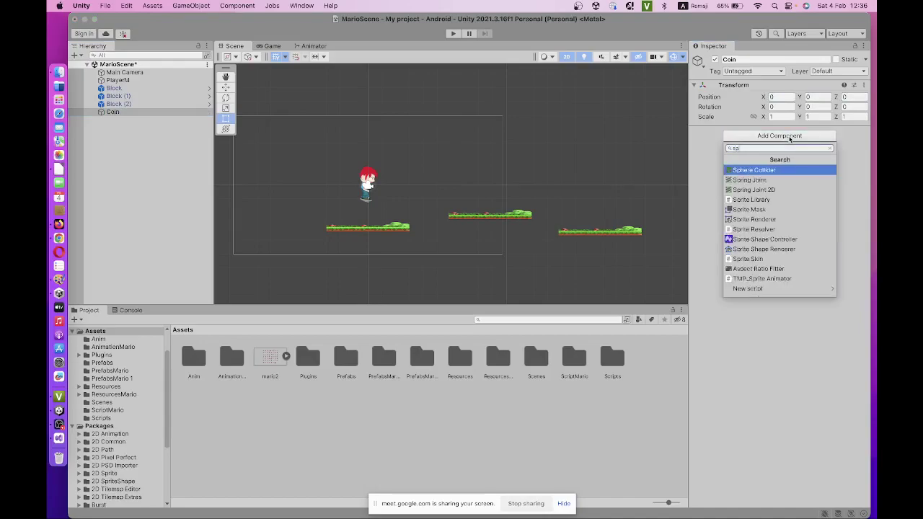
type("r")
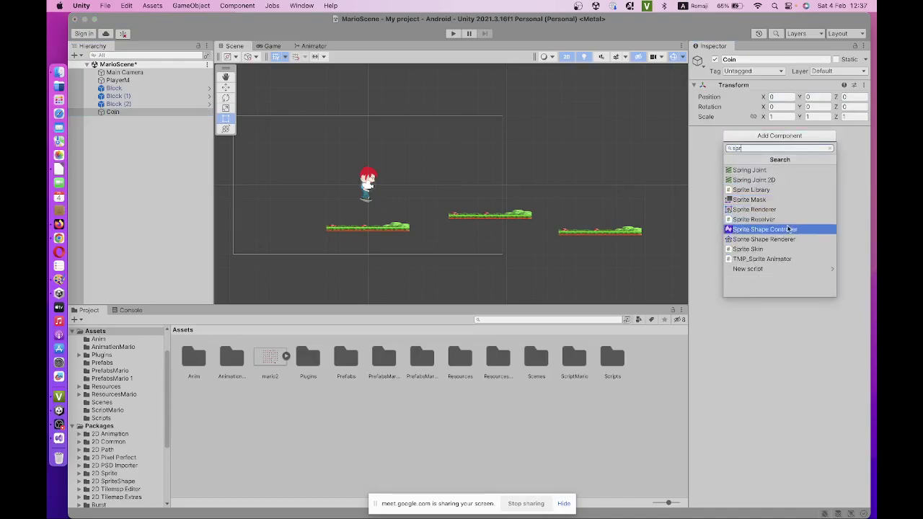
key("Escape")
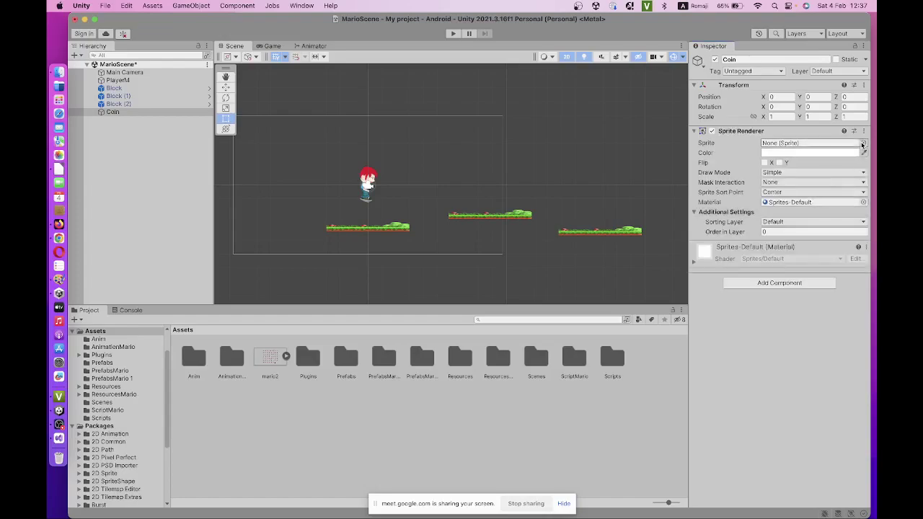
Step: Assign the Star_Coin sprite to Coin's Sprite Renderer
left_click(863, 142)
type("in")
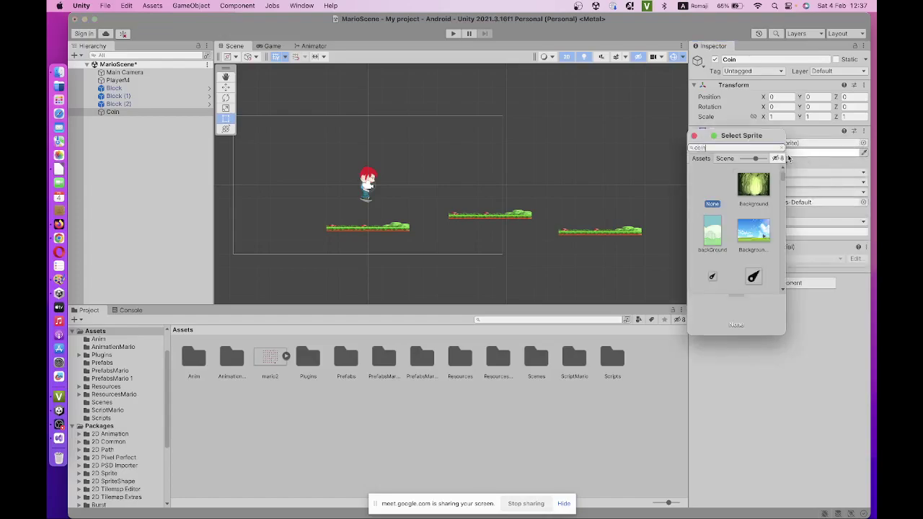
left_click(747, 188)
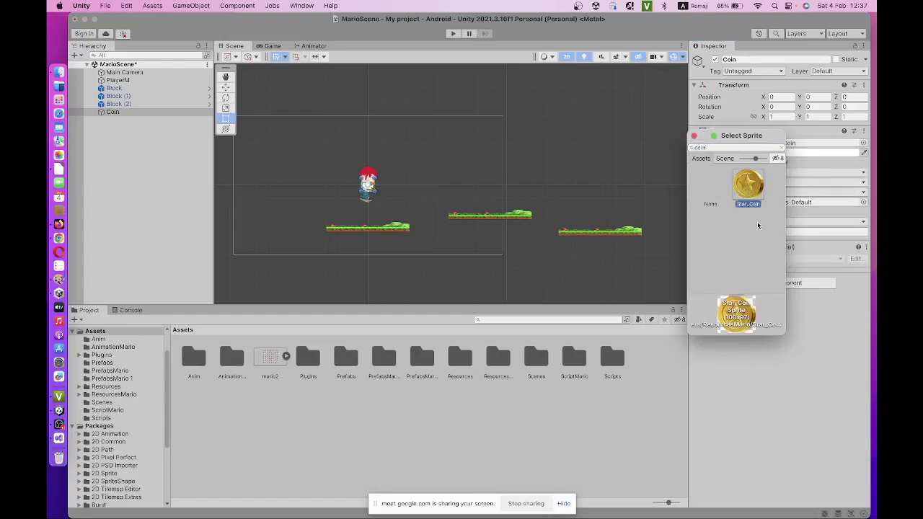
left_click(818, 353)
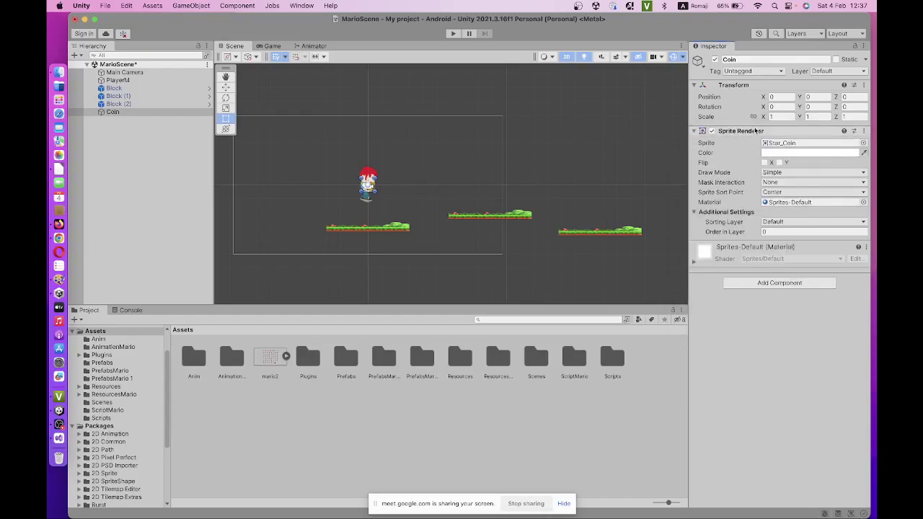
Step: Start changing Coin's X position, clearing the old value
left_click(809, 97)
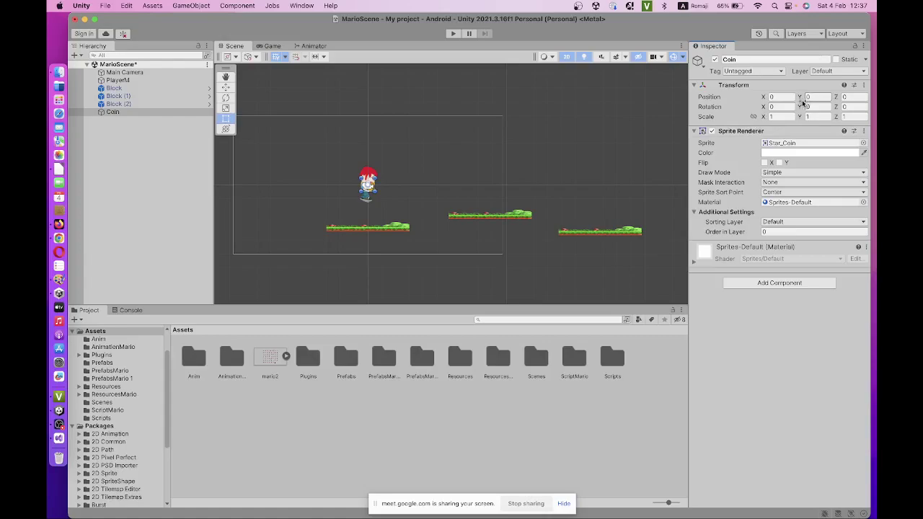
left_click(781, 97)
type("1")
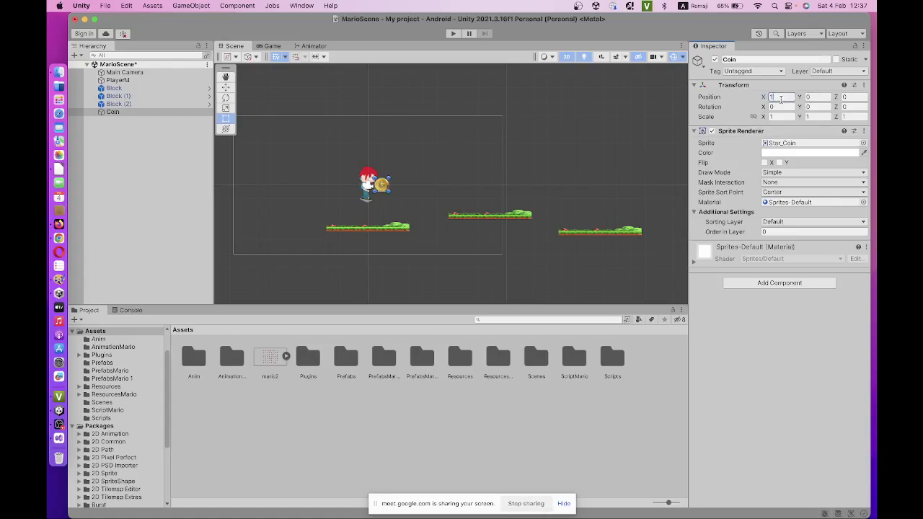
key("BackSpace")
Step: Set Coin's X position to 2 and add a Circle Collider 2D to it
type("2")
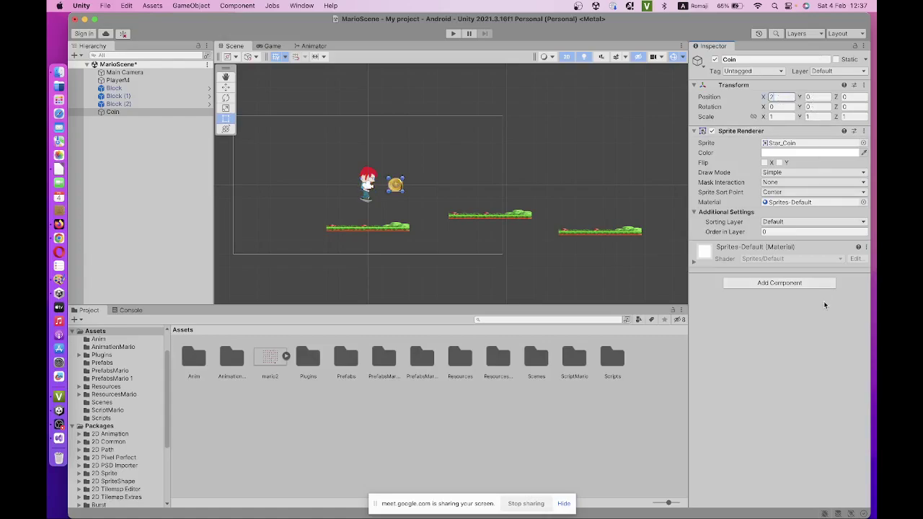
left_click(798, 283)
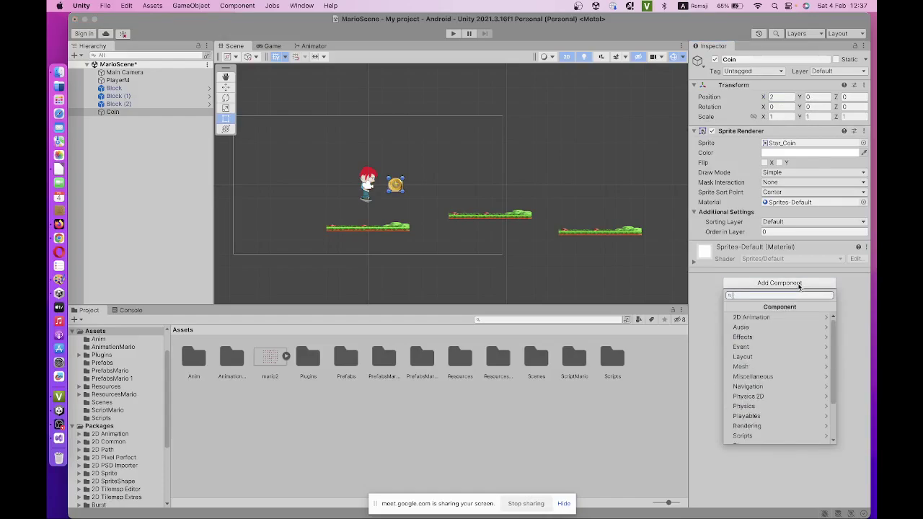
type("ci")
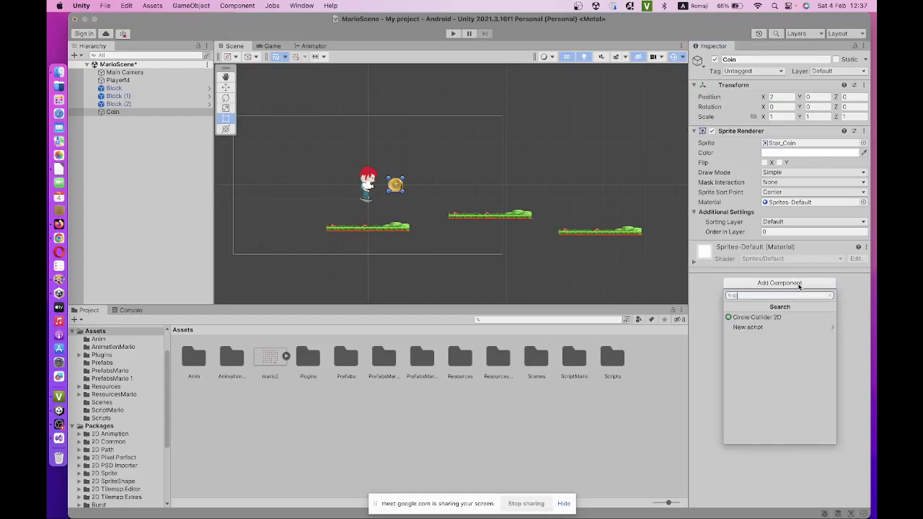
type("r")
key("BackSpace")
key("BackSpace")
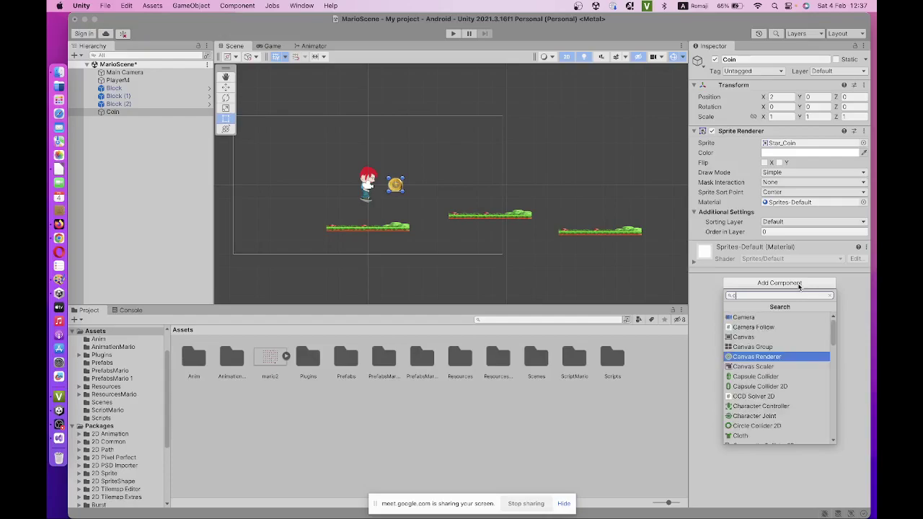
type("i")
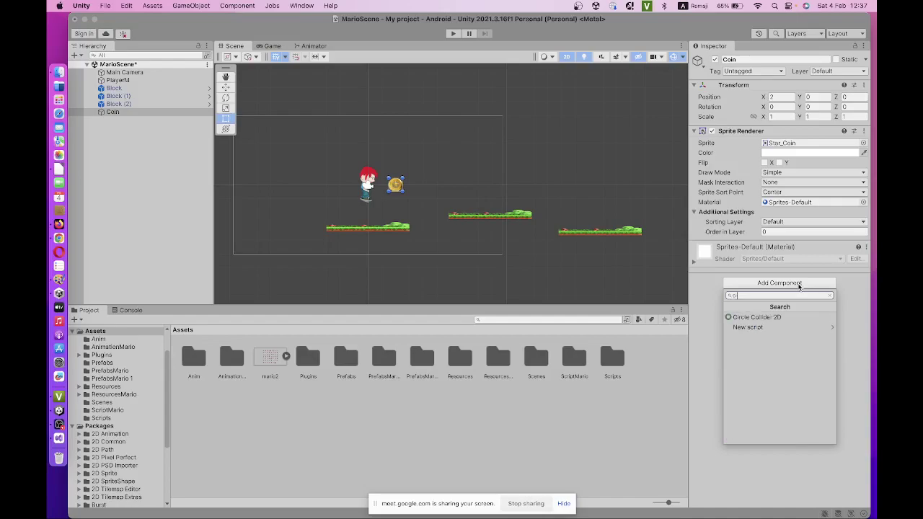
left_click(776, 318)
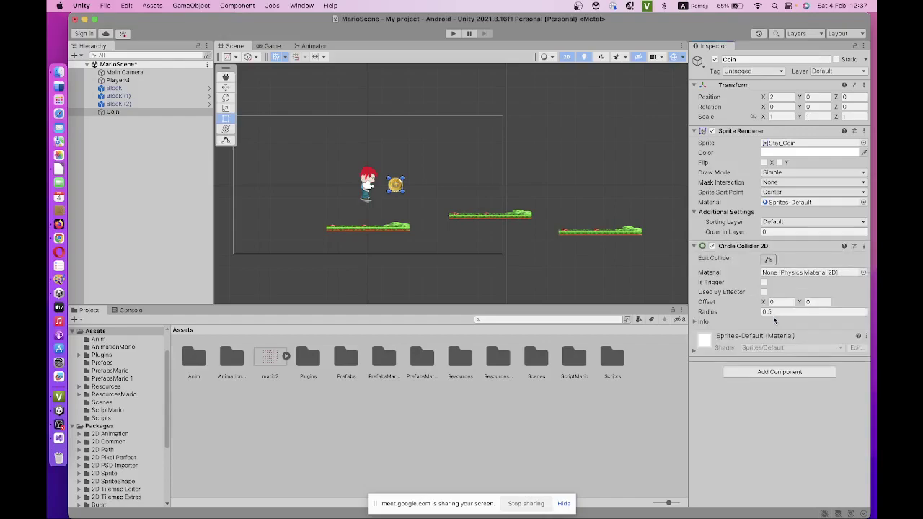
Step: Create a new tag named CoinTag in Tags & Layers
left_click(757, 72)
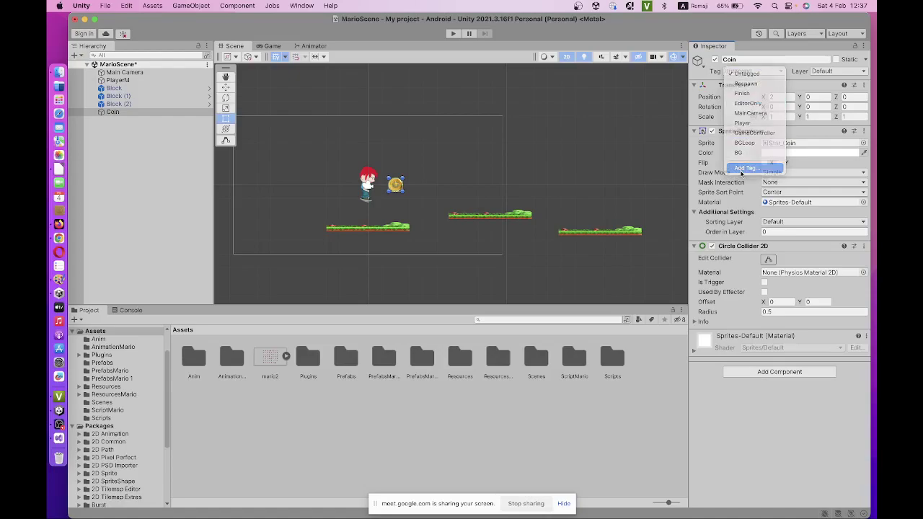
left_click(745, 167)
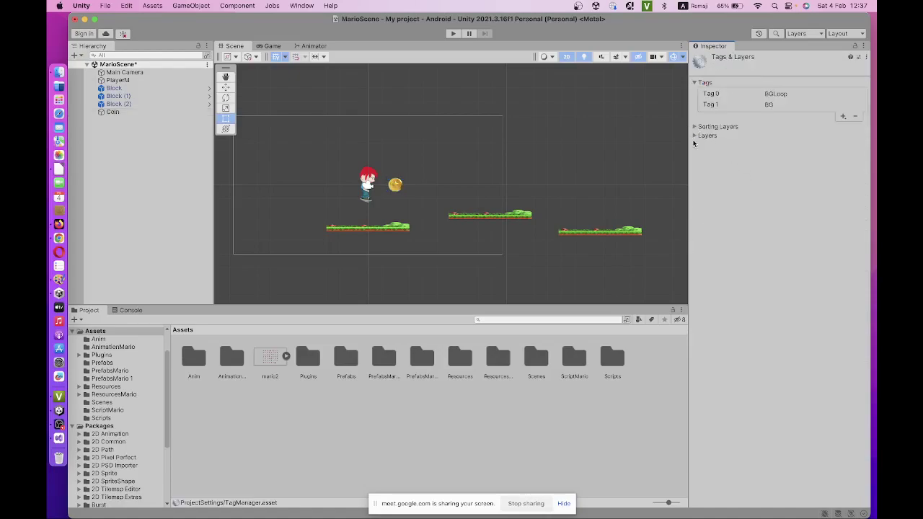
left_click(695, 83)
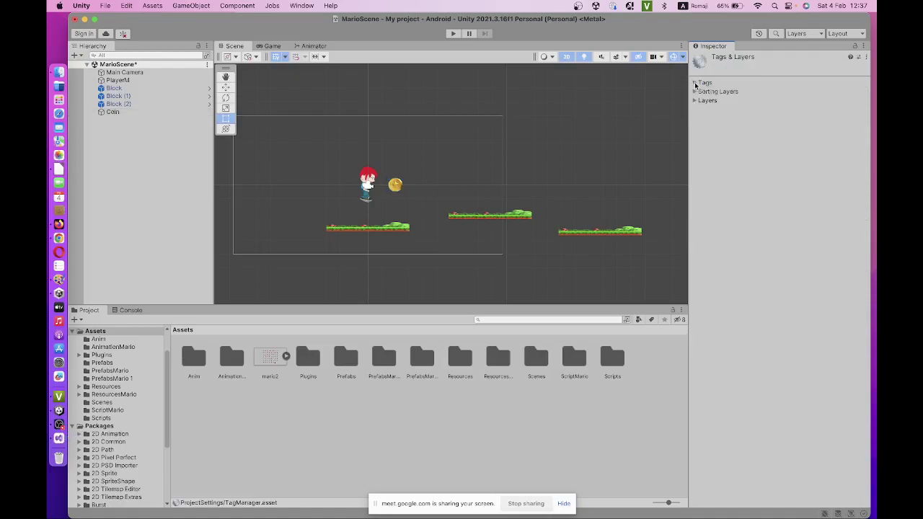
left_click(695, 84)
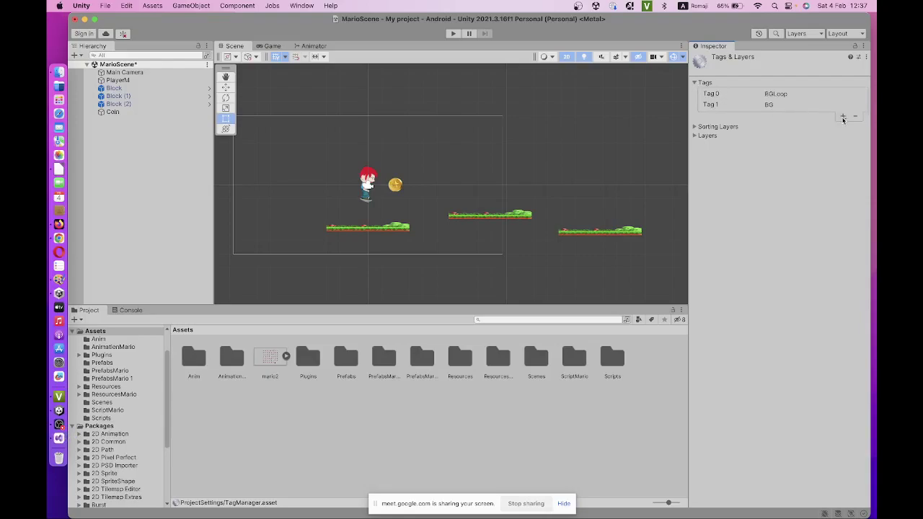
left_click(842, 117)
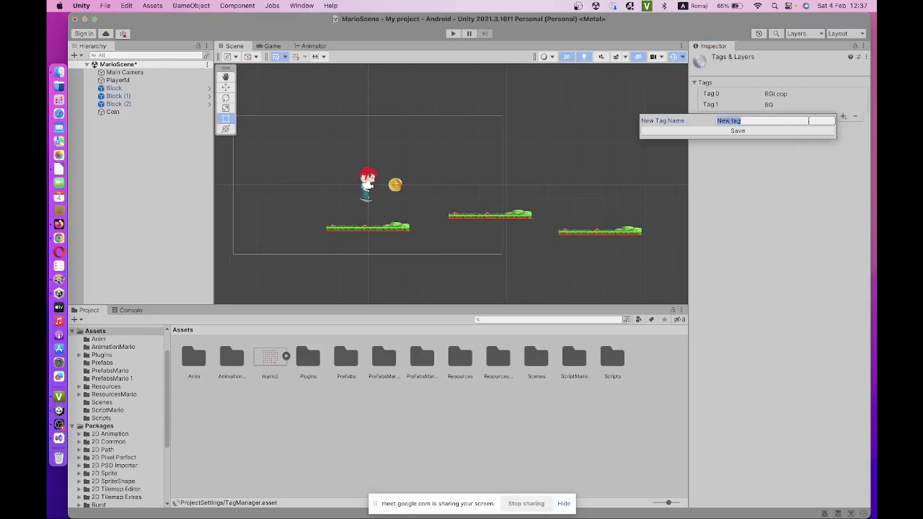
type("Col")
type("Tag")
key("Return")
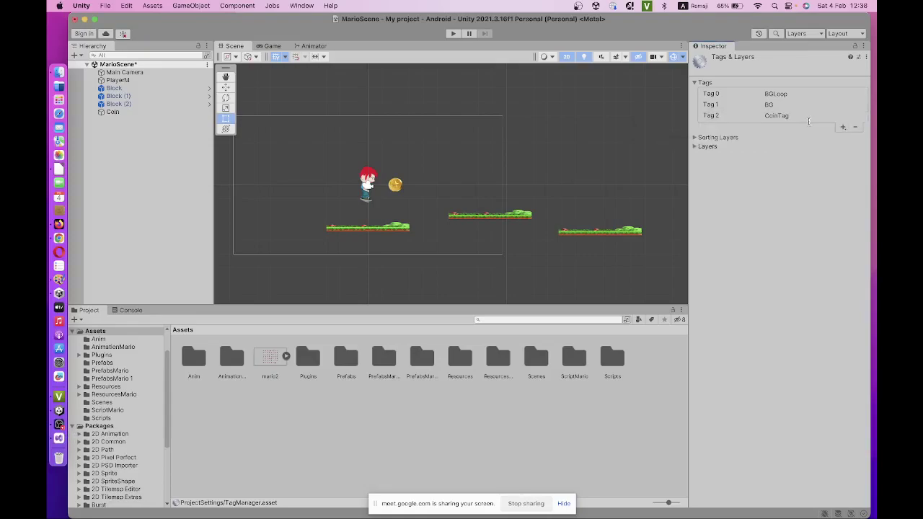
Step: Tag the Coin object with CoinTag
left_click(120, 113)
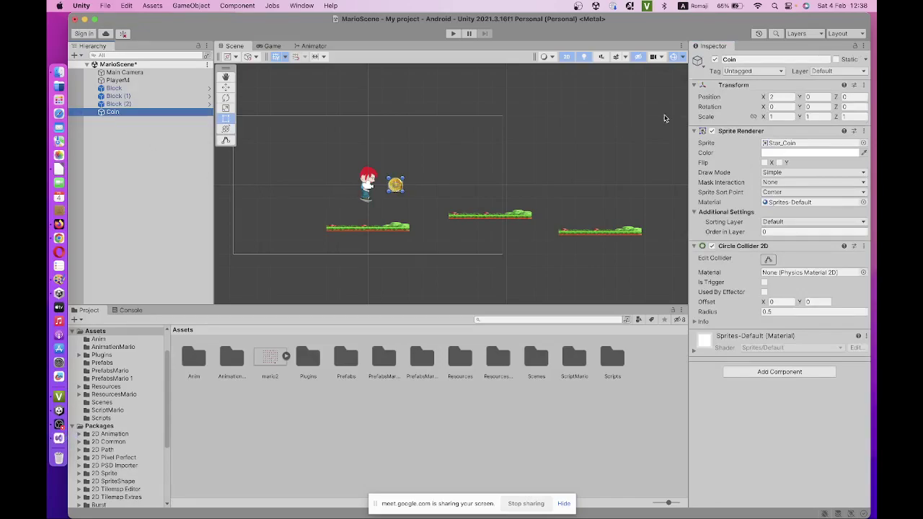
left_click(747, 72)
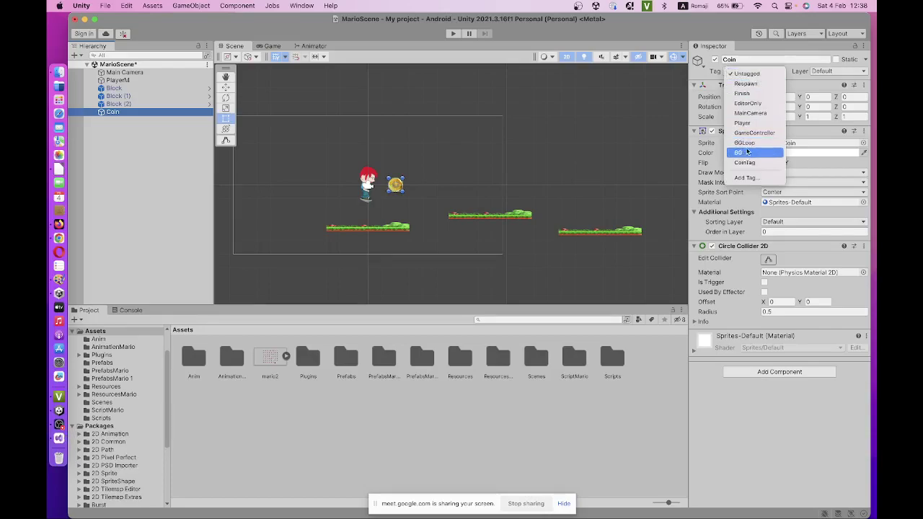
left_click(744, 162)
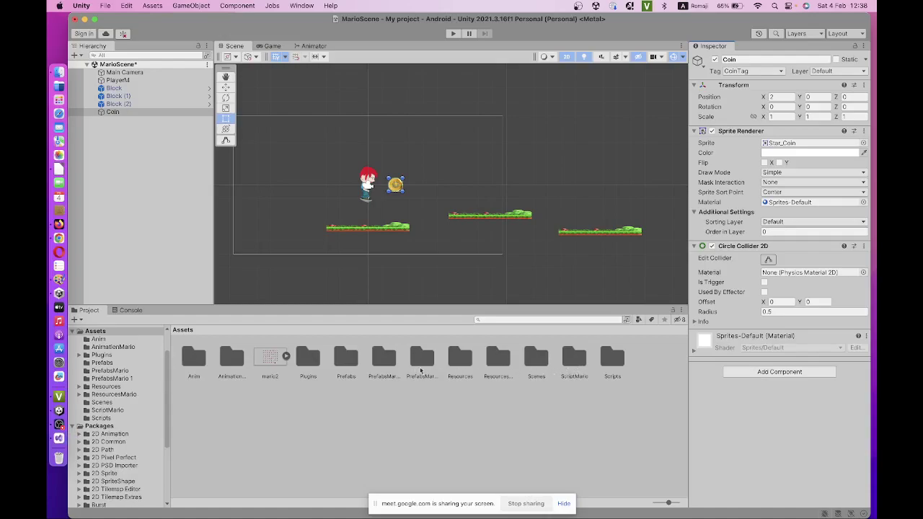
Step: Make Coin a prefab in PrefabsMario and place Coin (1) through Coin (4) over the middle platform
double_click(382, 364)
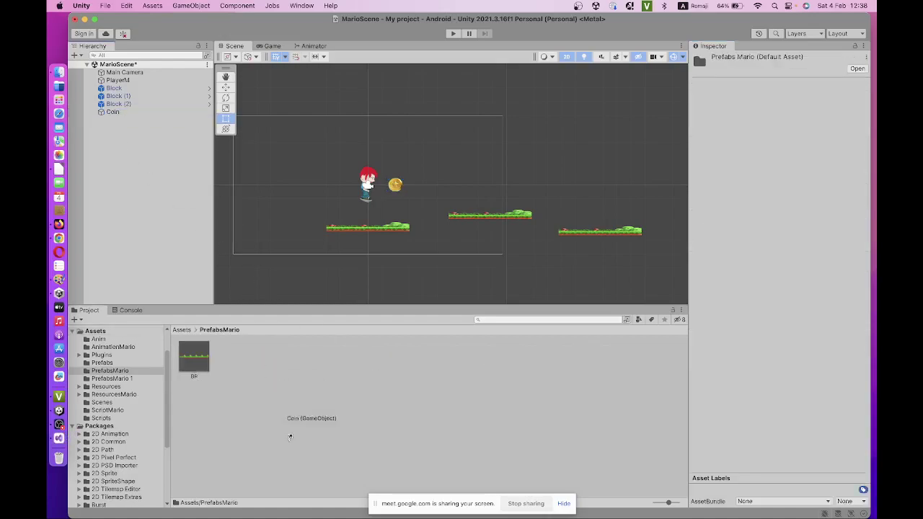
left_click_drag(101, 113, 299, 432)
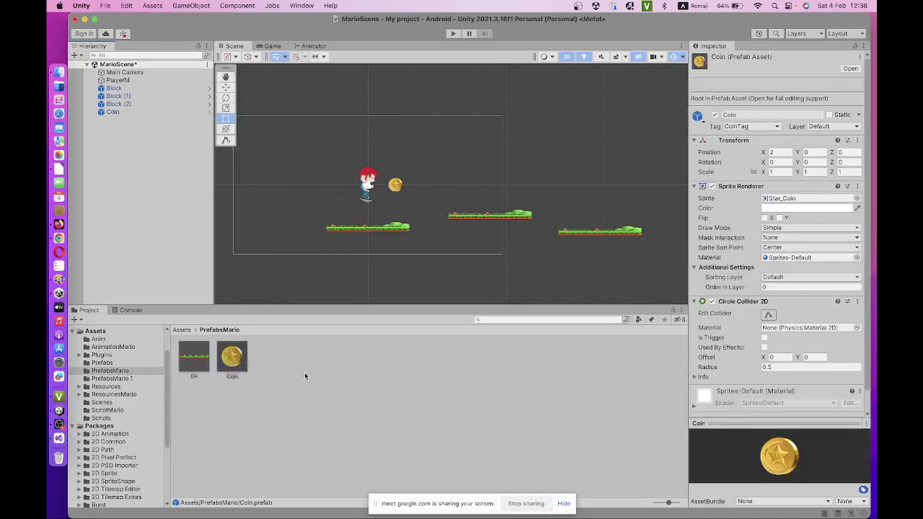
left_click_drag(232, 357, 124, 166)
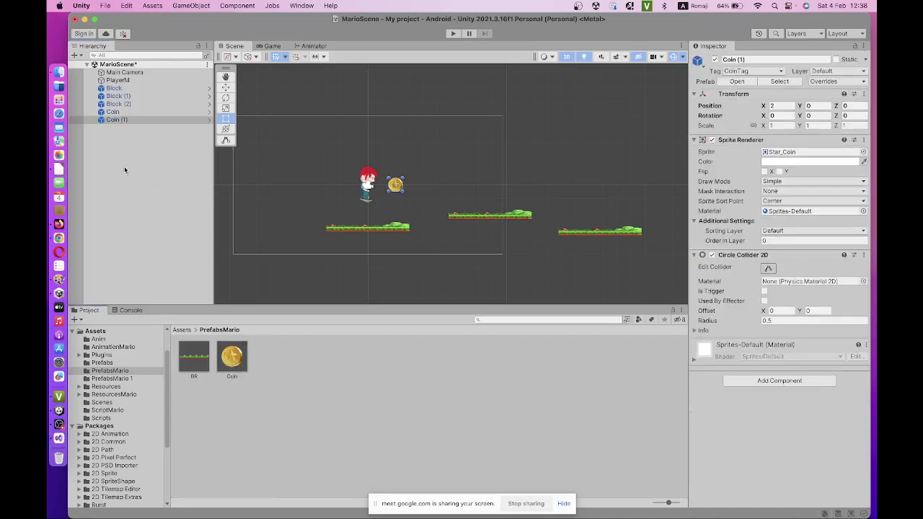
left_click_drag(395, 185, 432, 173)
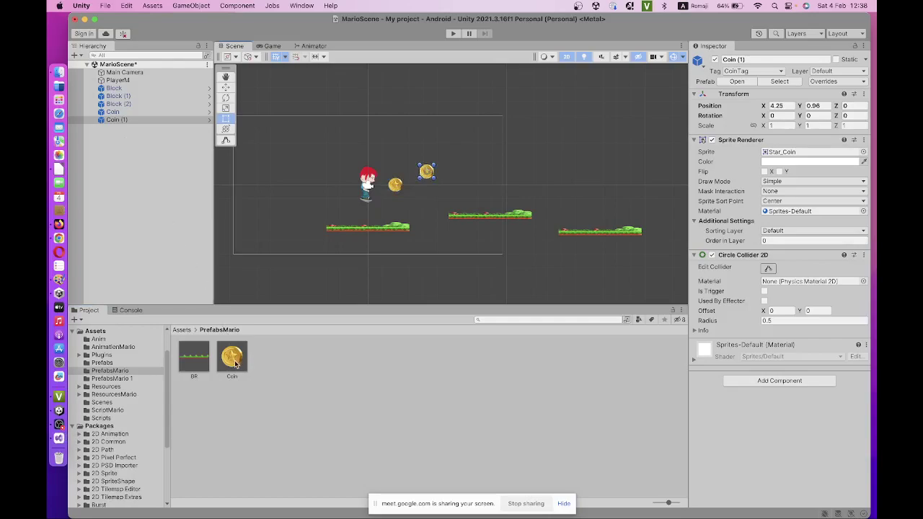
left_click_drag(232, 357, 128, 184)
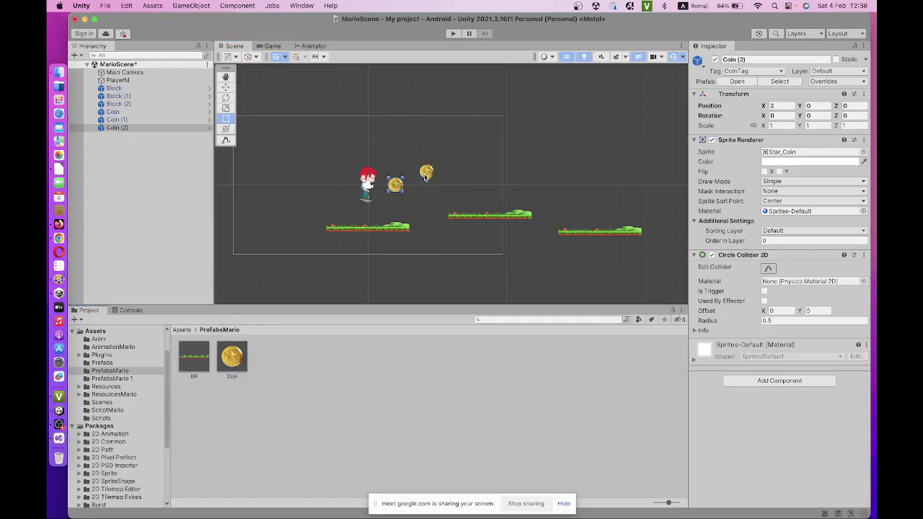
left_click_drag(401, 189, 471, 202)
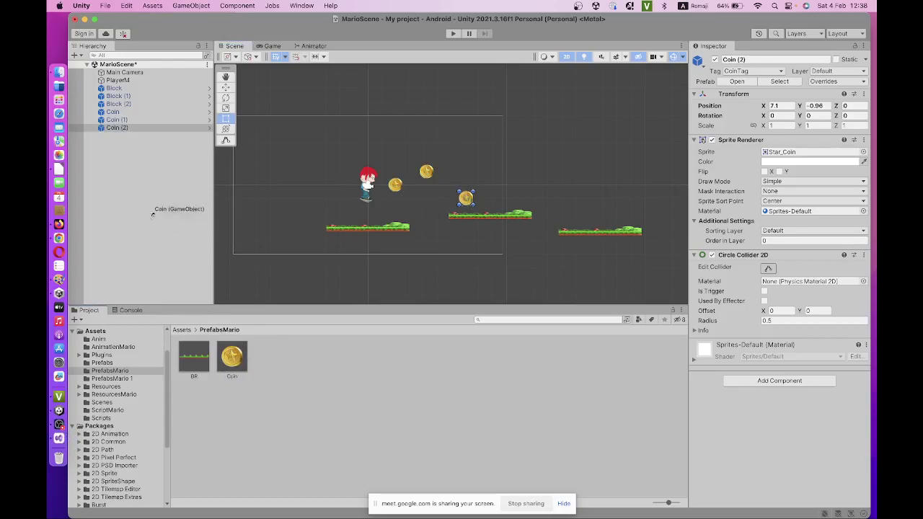
left_click_drag(230, 352, 133, 160)
left_click_drag(402, 187, 507, 184)
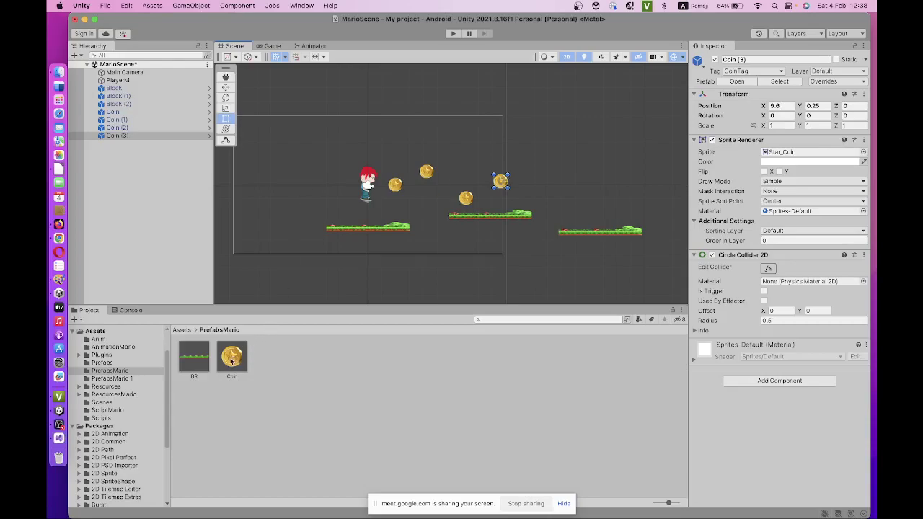
left_click_drag(231, 357, 150, 208)
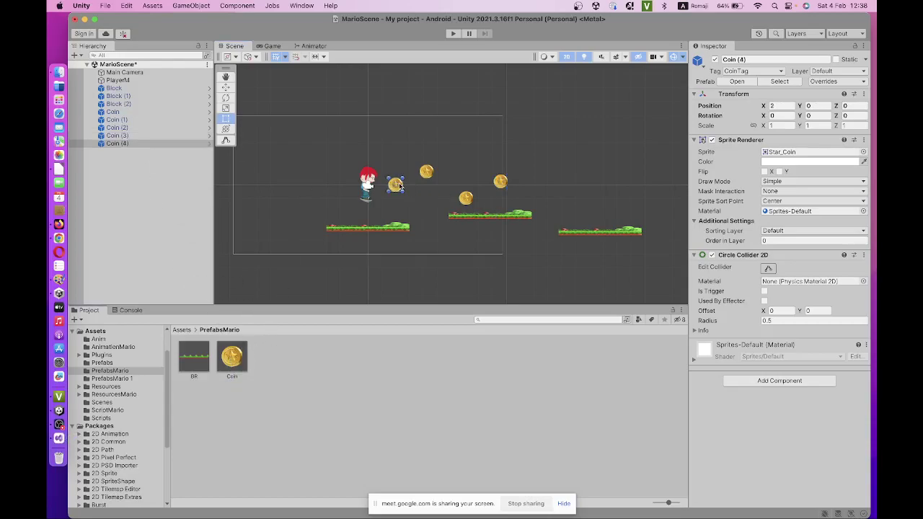
left_click_drag(401, 186, 525, 205)
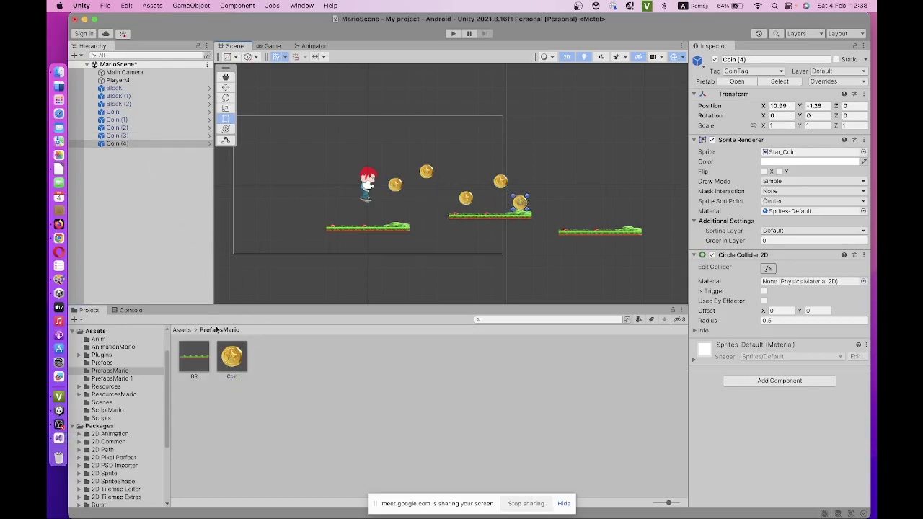
Step: Place Coin (5) through Coin (7) above the right and middle platforms, then save the scene
left_click_drag(231, 357, 155, 216)
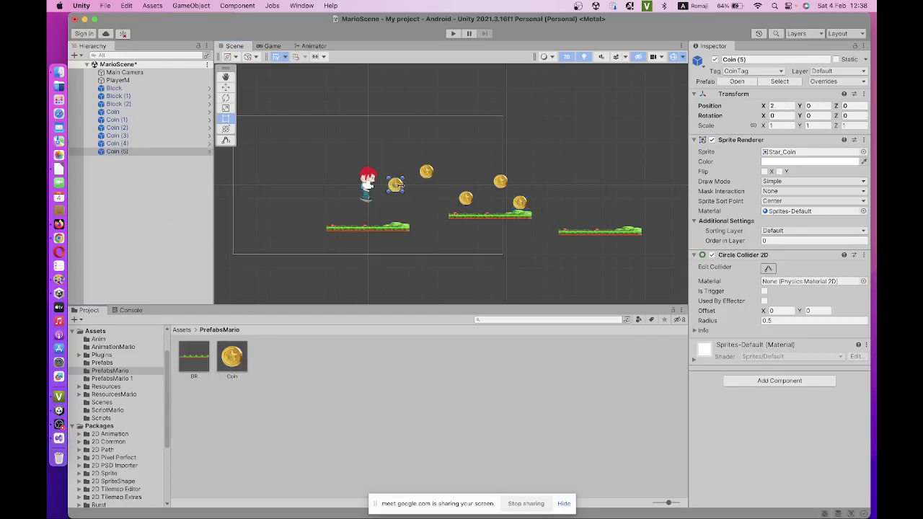
left_click_drag(401, 187, 581, 207)
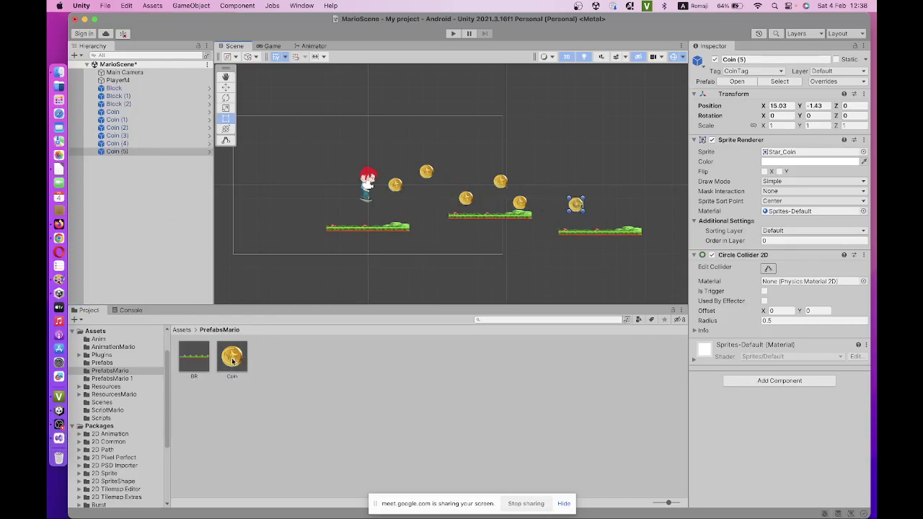
left_click_drag(233, 360, 154, 210)
mouse_move(393, 186)
left_mouse_down()
mouse_move(527, 202)
mouse_move(629, 199)
left_mouse_up()
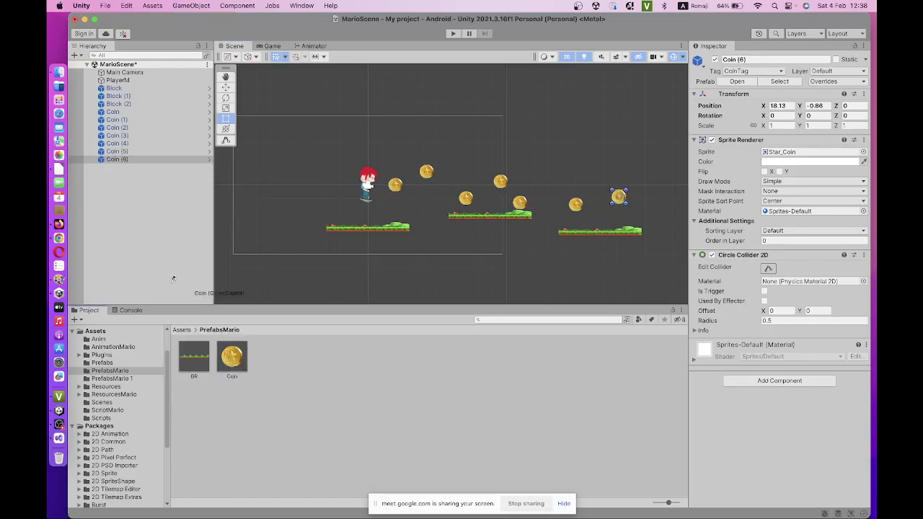
left_click_drag(231, 358, 144, 209)
left_click_drag(404, 187, 483, 143)
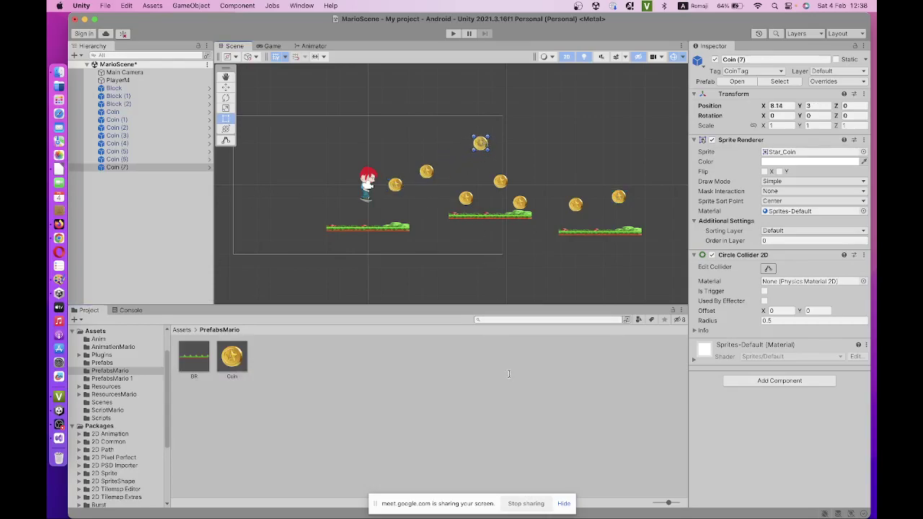
left_click(545, 268)
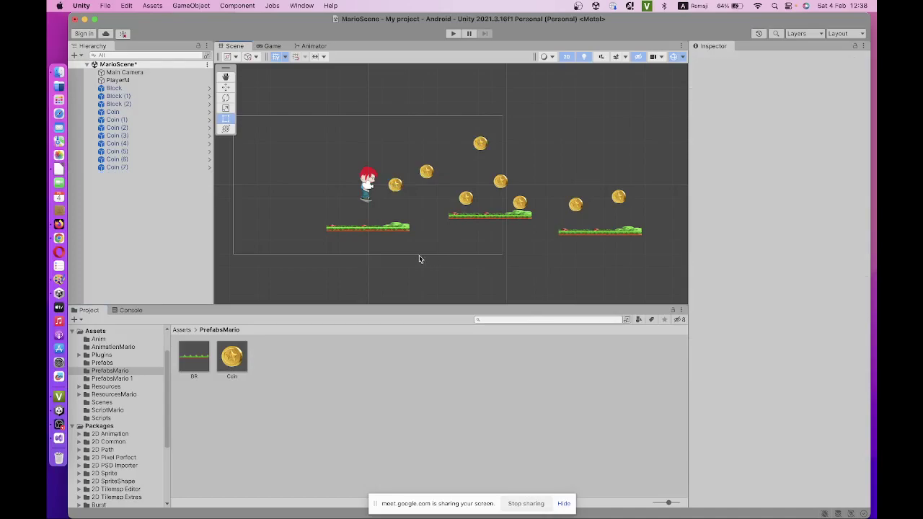
left_click(105, 6)
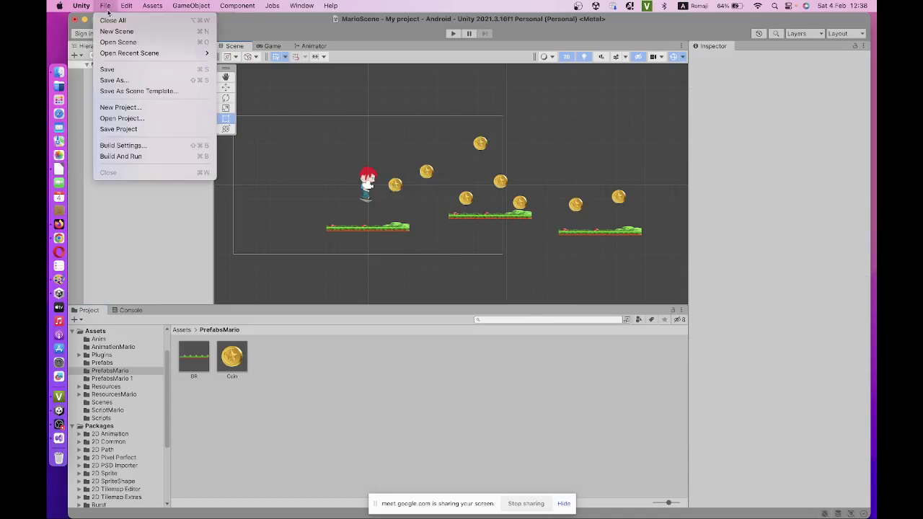
left_click(112, 69)
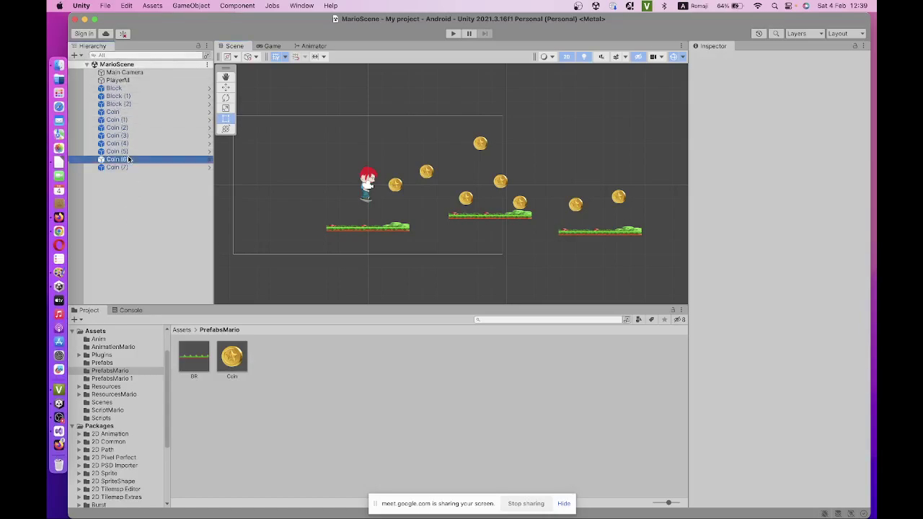
Step: Create an empty object named CoinAll in the Hierarchy
right_click(124, 197)
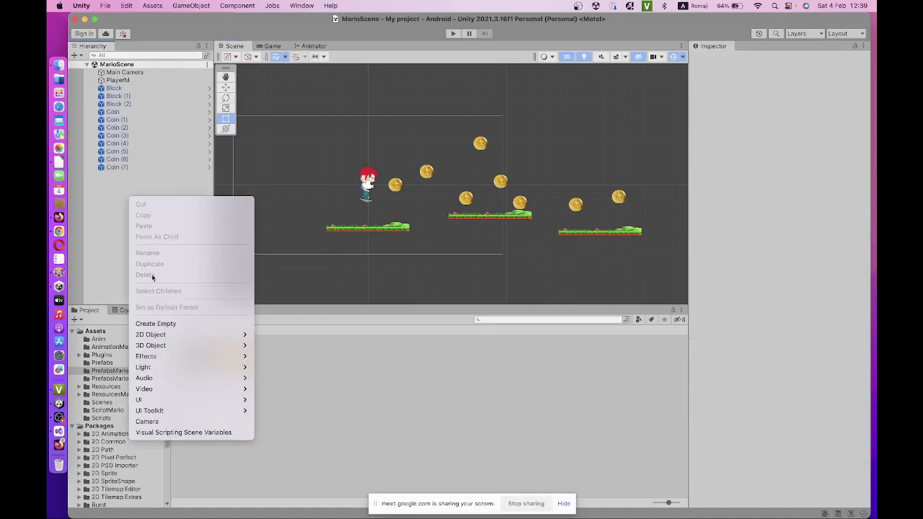
left_click(155, 323)
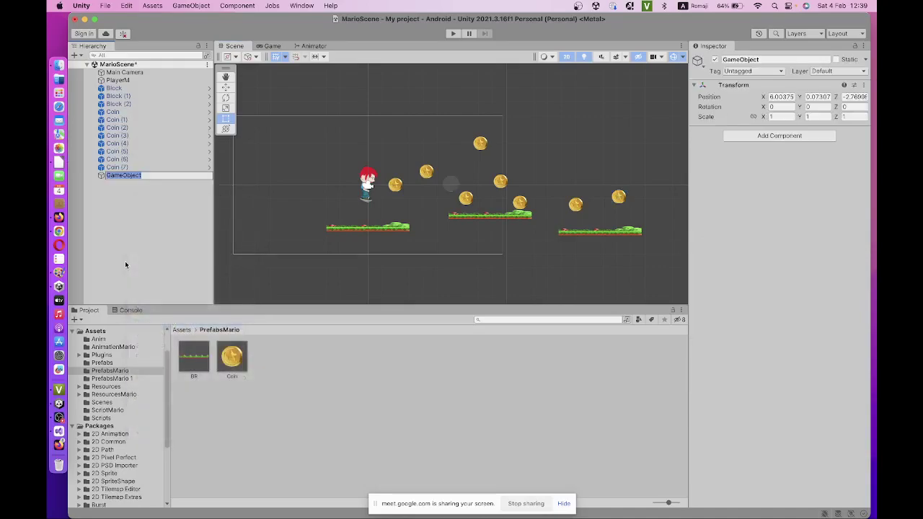
type("CoinAll")
key("Return")
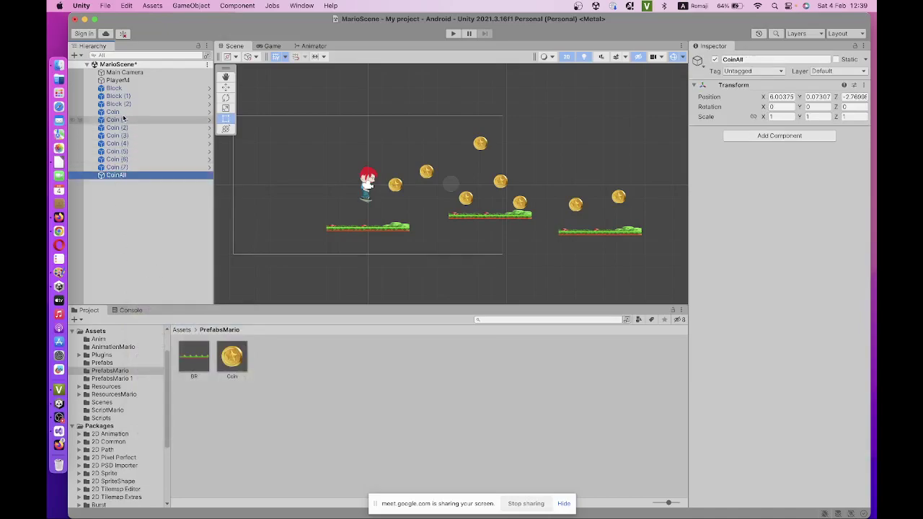
Step: Move Coin through Coin (7) under CoinAll and collapse it
left_click(118, 112)
left_click(116, 176, "shift")
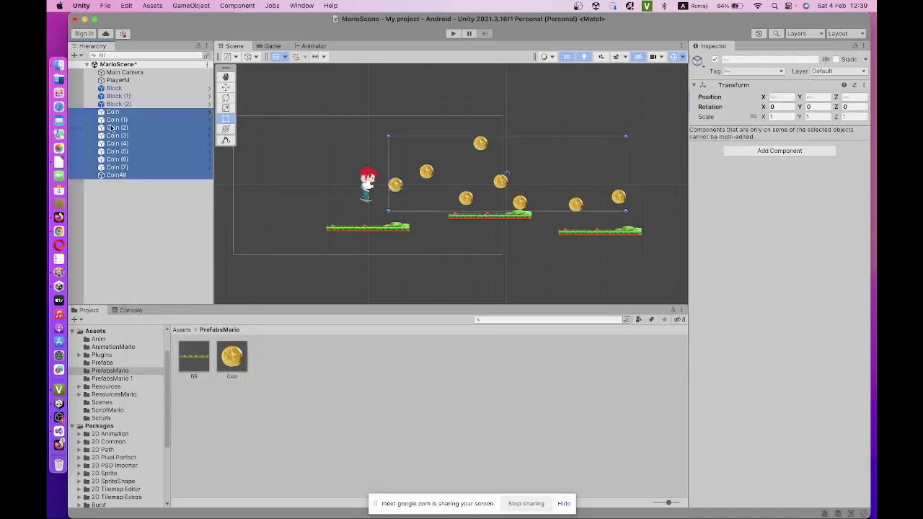
left_click(128, 206)
left_click(120, 167)
left_click(114, 113, "shift")
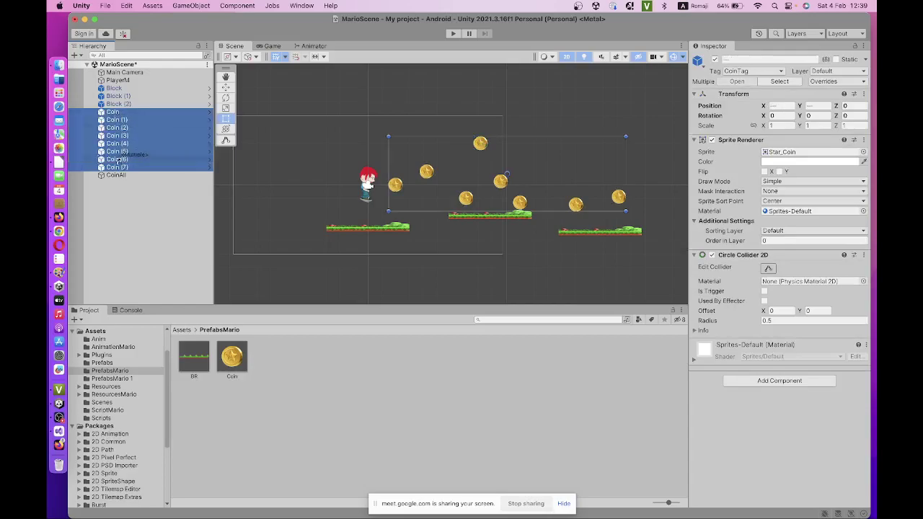
left_click_drag(115, 114, 118, 175)
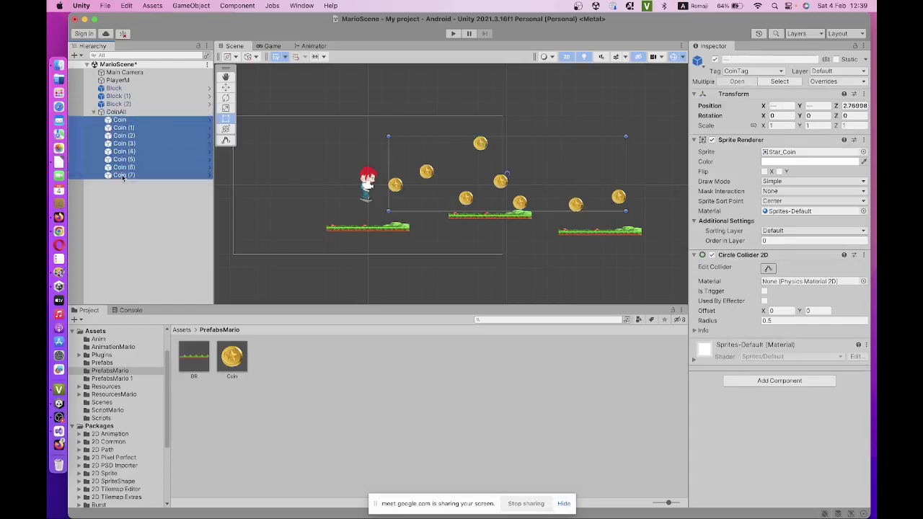
left_click(96, 112)
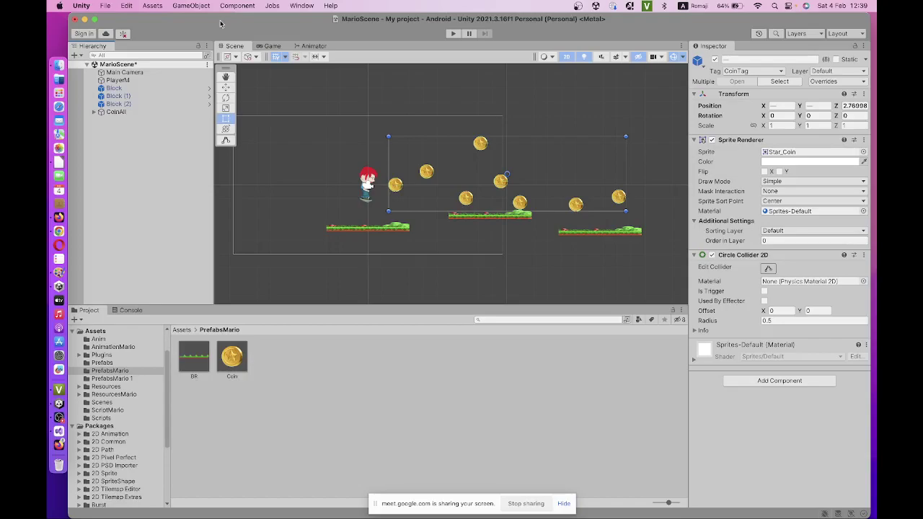
Step: Add a TextMeshPro Text (TMP) object for the score and dismiss the TMP import prompt
left_click(194, 7)
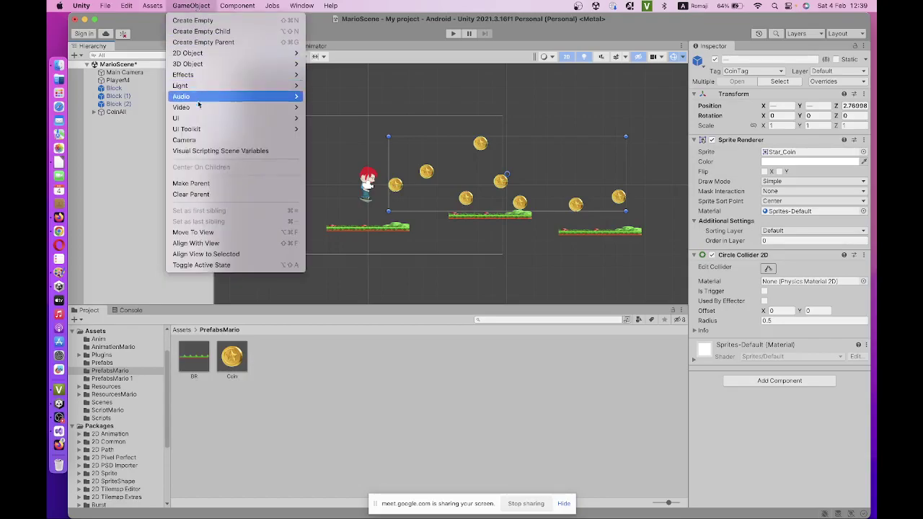
mouse_move(197, 117)
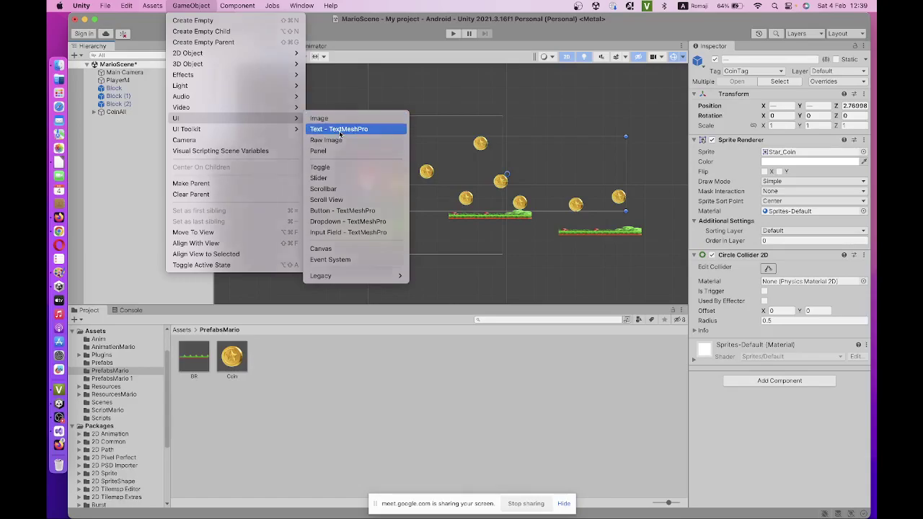
left_click(339, 130)
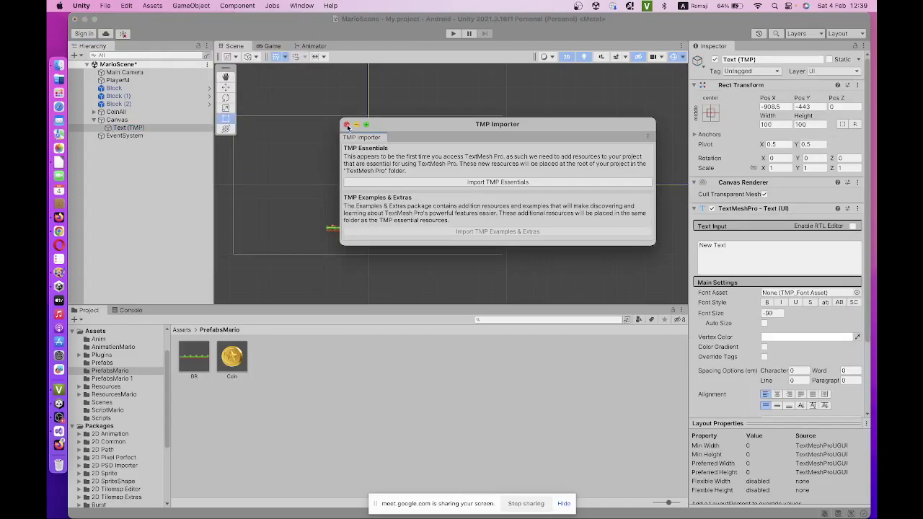
left_click(346, 125)
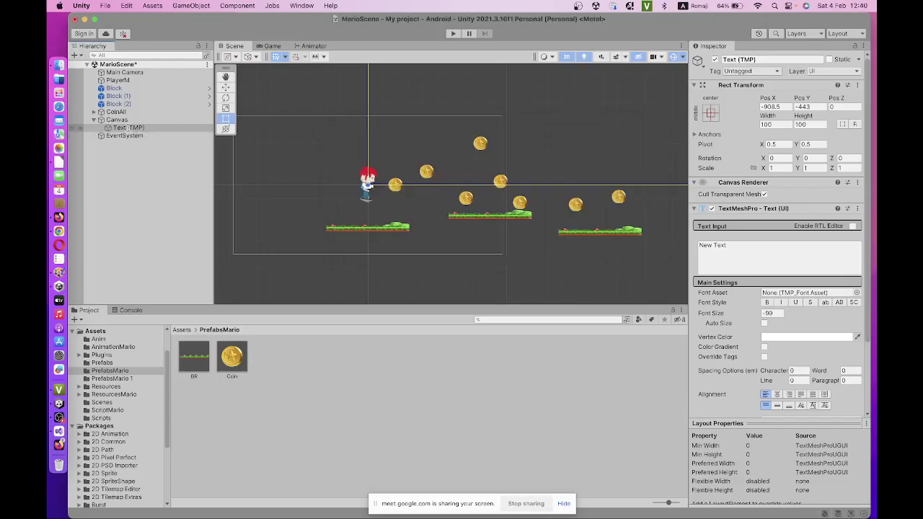
Step: Select Text (TMP), zoom out the Scene view, and undo the canvas setup
left_click(129, 128)
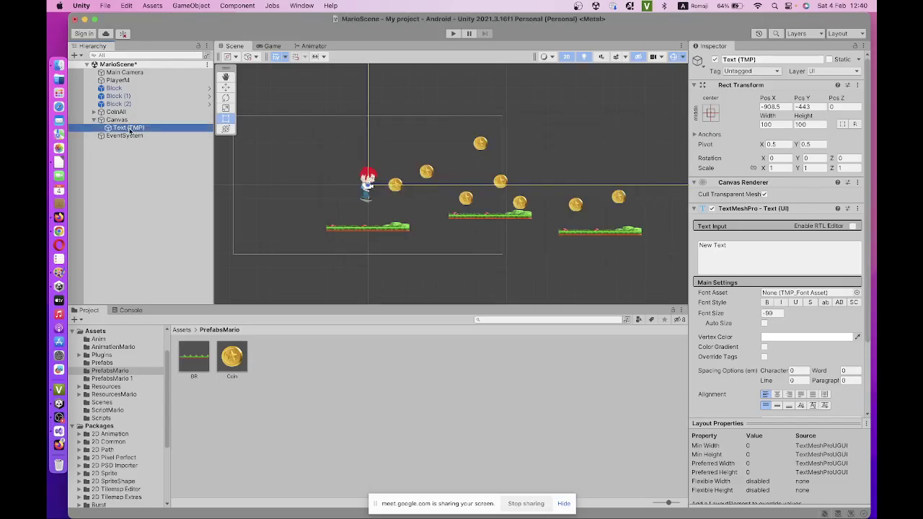
scroll(461, 188, "down", 6)
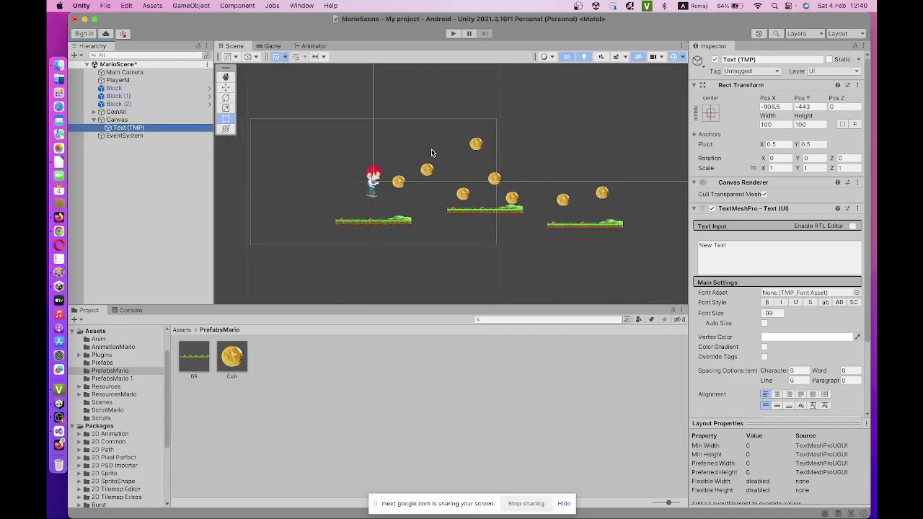
scroll(493, 216, "down", 3)
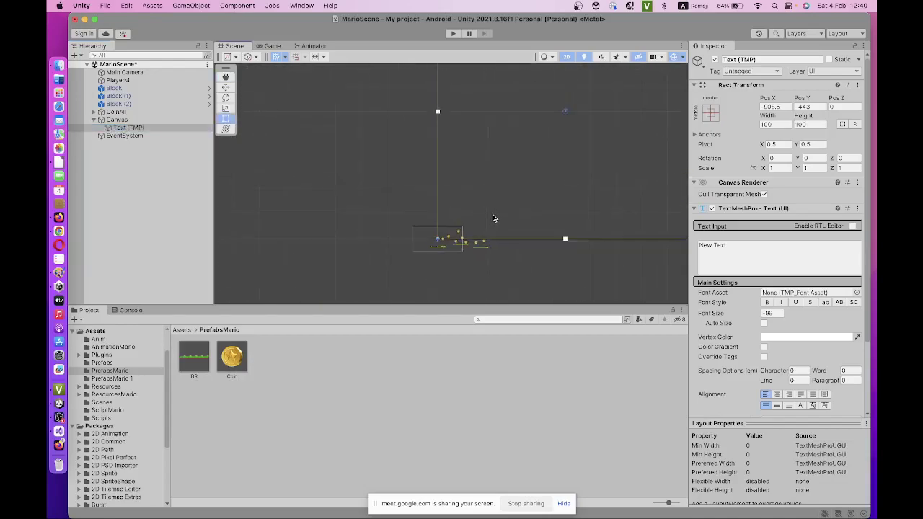
scroll(519, 202, "down", 3)
scroll(537, 188, "down", 3)
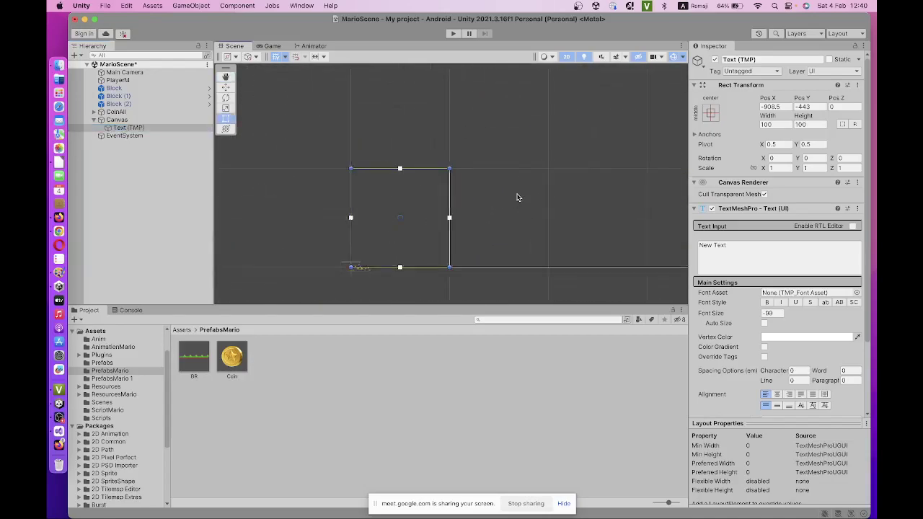
scroll(526, 188, "down", 3)
scroll(537, 178, "up", 3)
scroll(454, 189, "down", 3)
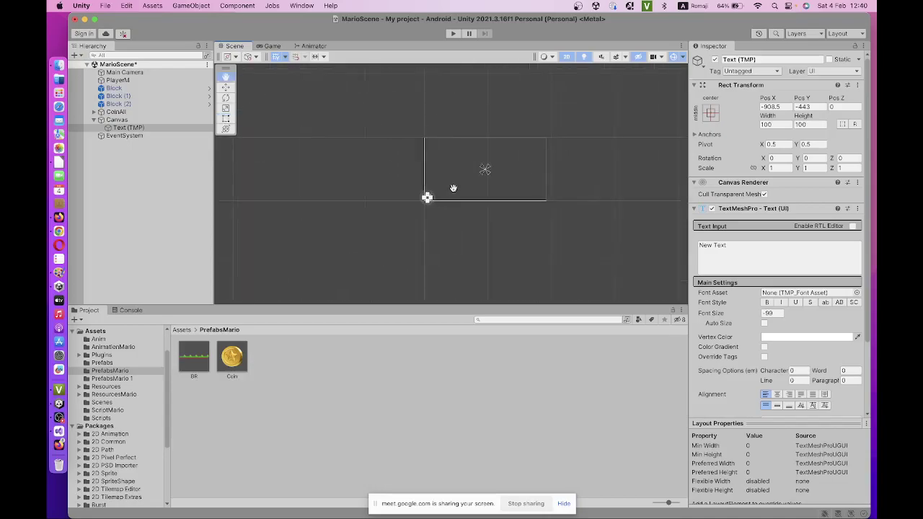
scroll(422, 198, "up", 3)
scroll(418, 194, "down", 3)
scroll(418, 195, "up", 2)
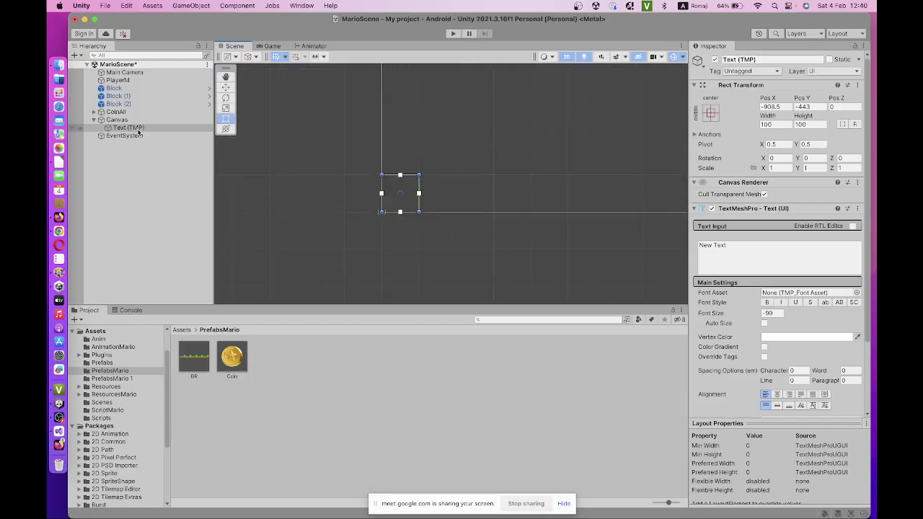
key("super+z")
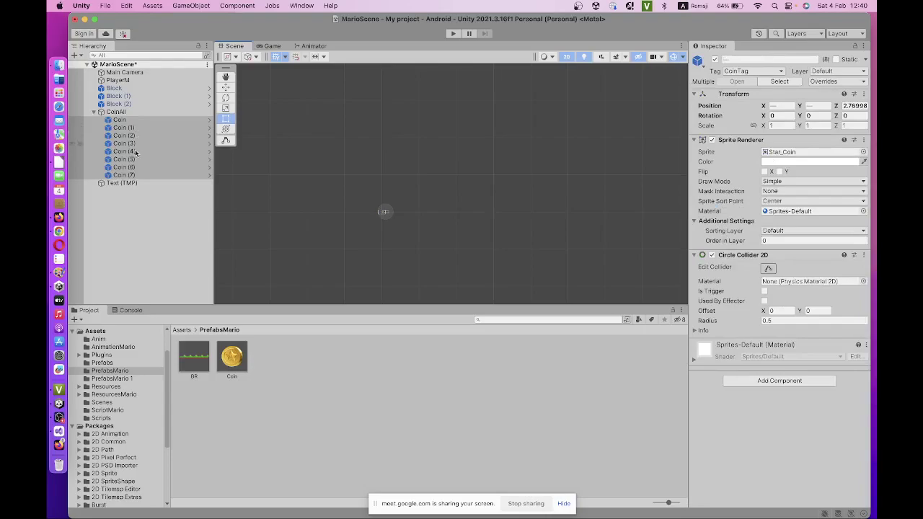
Step: Delete the Text (TMP) object from the Hierarchy
left_click(129, 183)
left_click(130, 185)
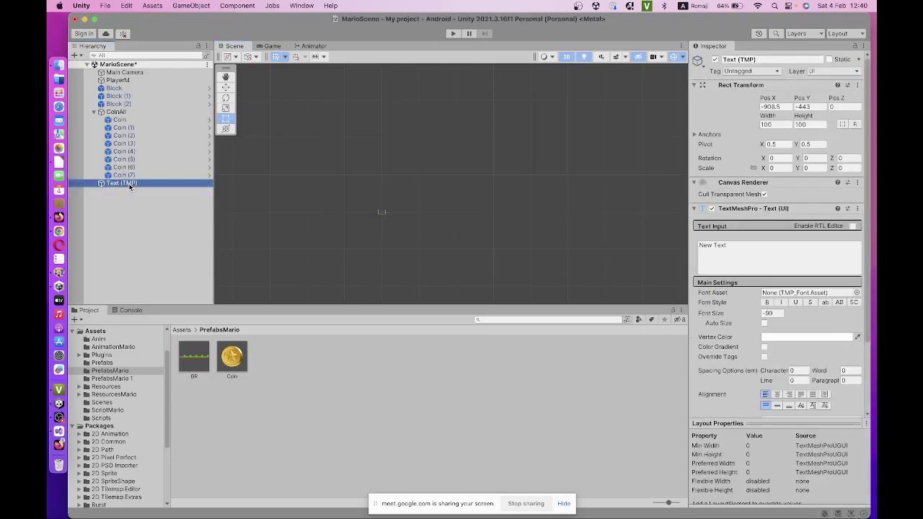
right_click(139, 187)
left_click(101, 184)
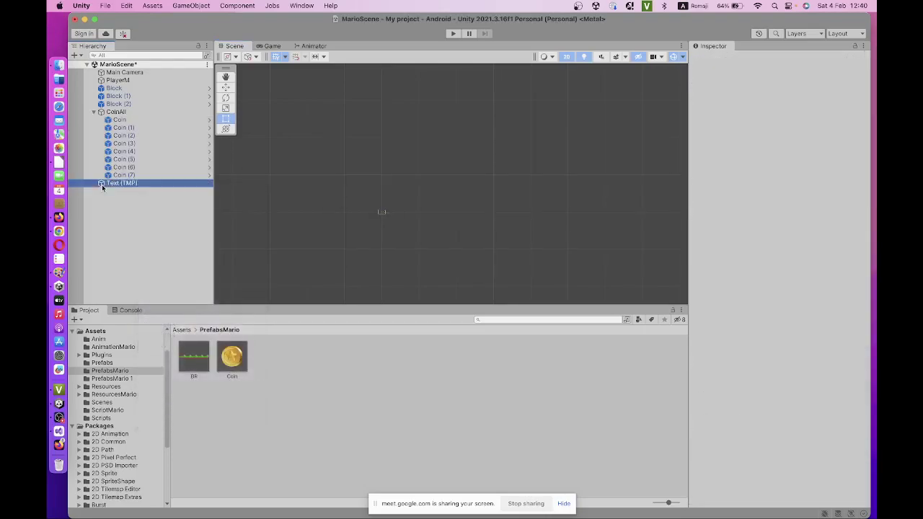
right_click(101, 184)
left_click(125, 261)
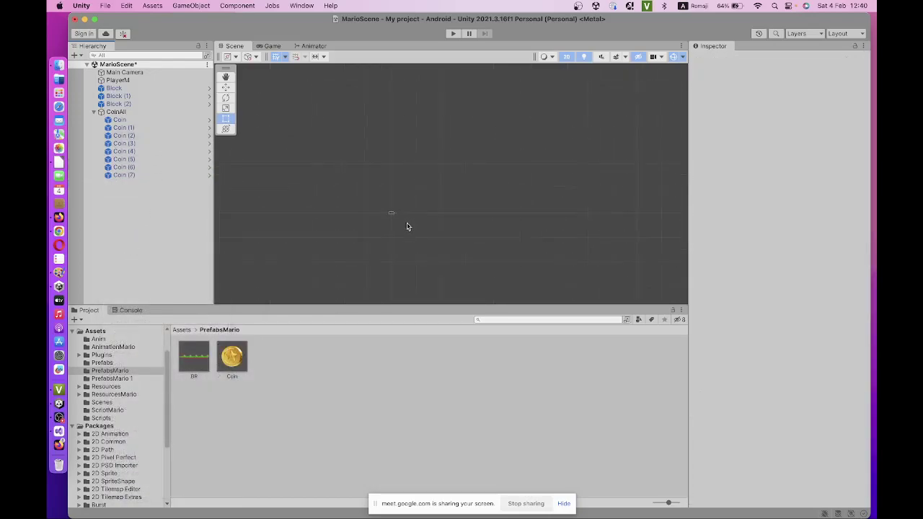
Step: Add a legacy UI Text object via GameObject > UI > Legacy > Text
scroll(366, 202, "up", 3)
scroll(404, 205, "up", 3)
scroll(422, 195, "up", 4)
scroll(397, 140, "up", 3)
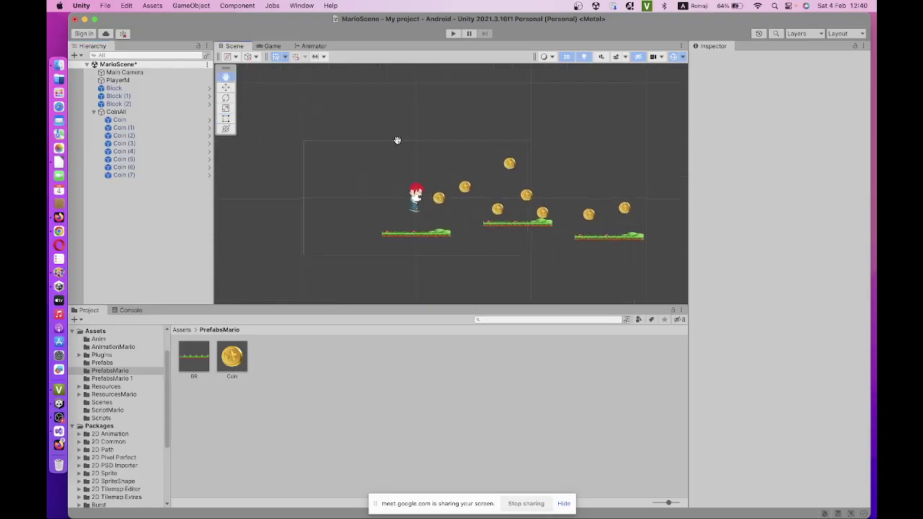
scroll(399, 147, "up", 2)
scroll(397, 148, "up", 2)
scroll(397, 148, "up", 1)
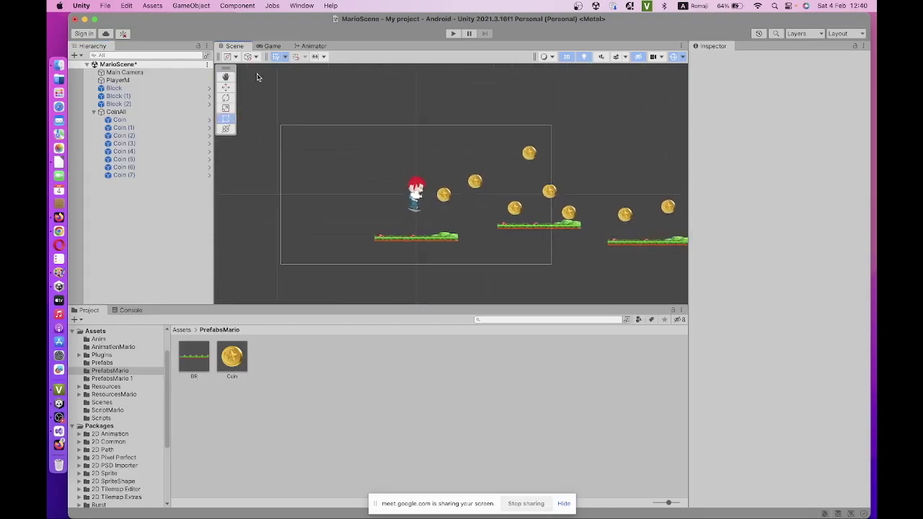
left_click(188, 6)
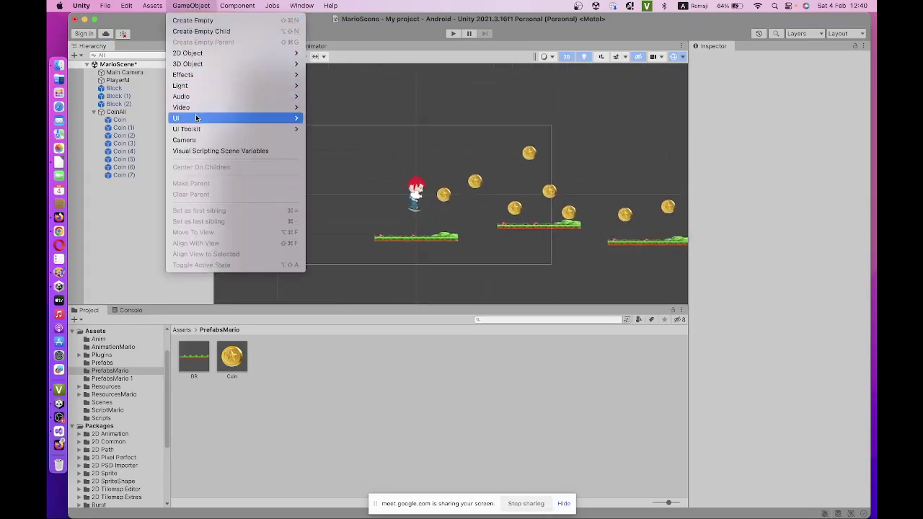
mouse_move(195, 118)
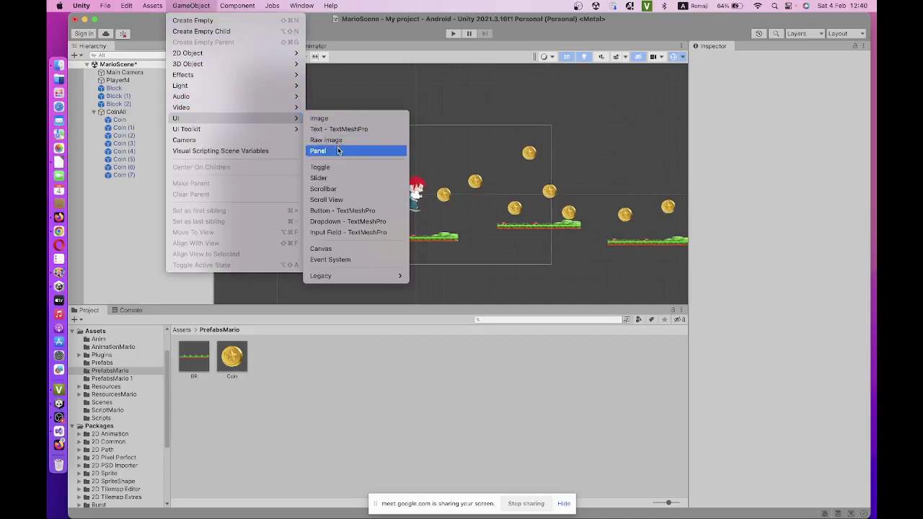
mouse_move(339, 277)
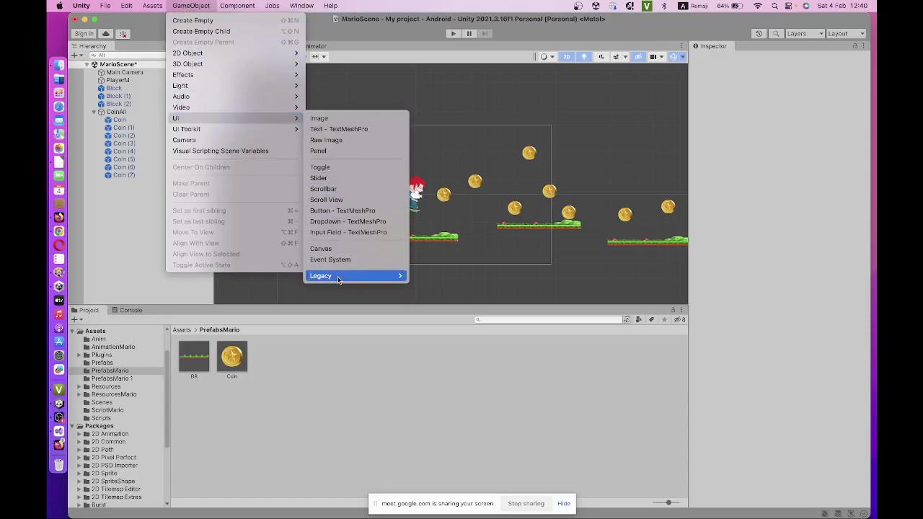
mouse_move(375, 275)
left_click(419, 275)
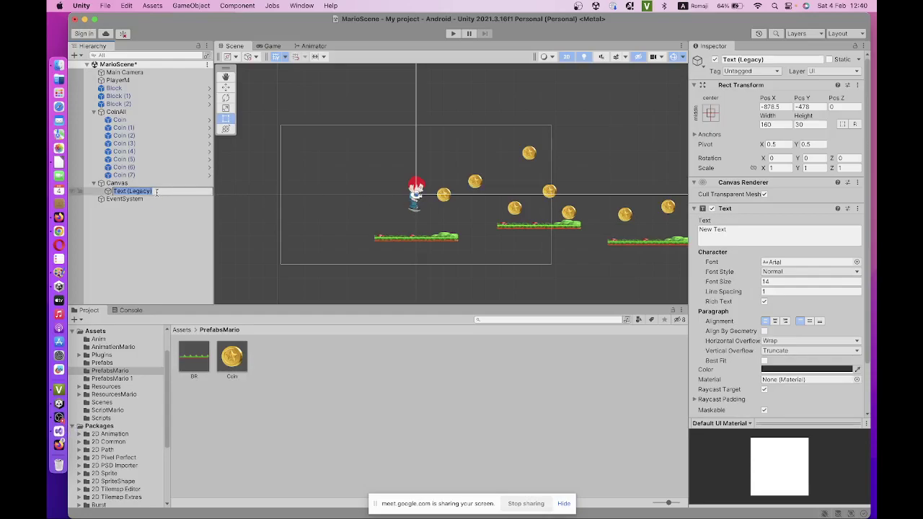
Step: Rename the legacy text object to txtDiem and change its text from 'New Text' to 'Score'
type("b")
type("m")
key("Return")
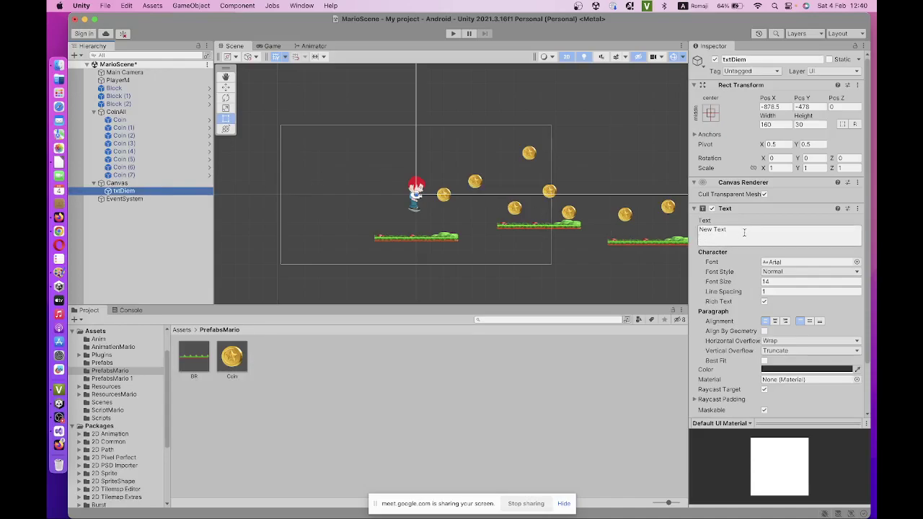
left_click_drag(745, 231, 682, 230)
type("Score")
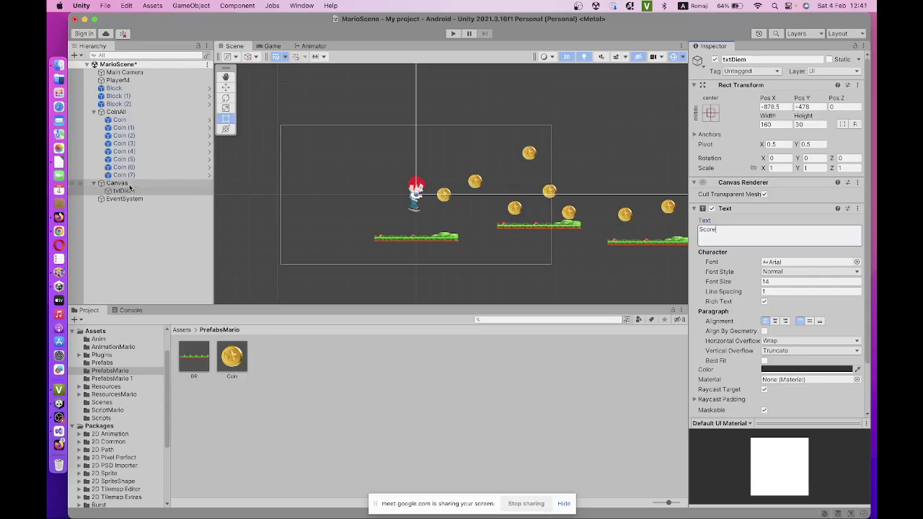
left_click(144, 207)
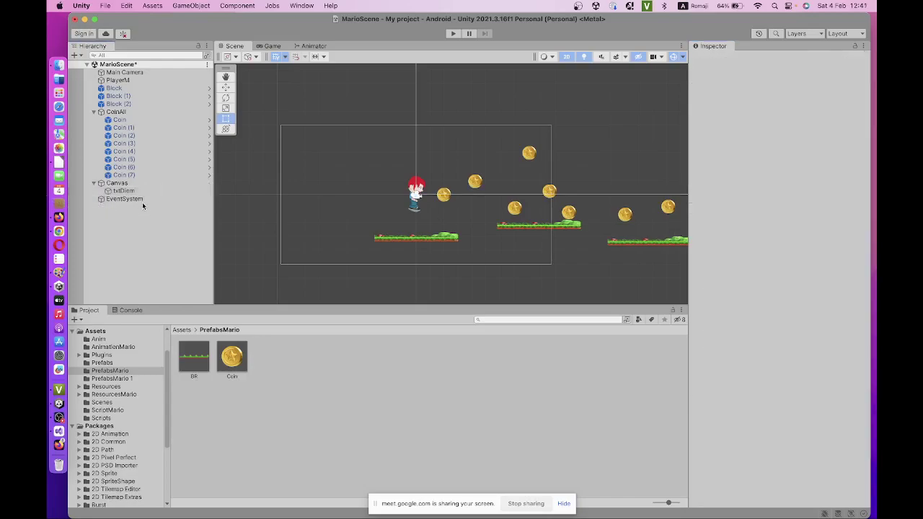
left_click(139, 192)
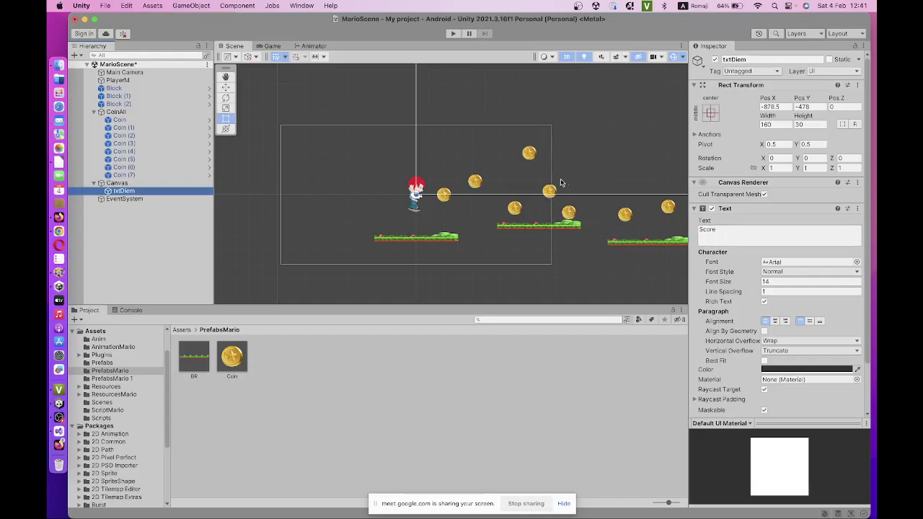
Step: Set the txtDiem Score text colour to red (hex CD1E1E)
scroll(560, 183, "down", 3)
scroll(569, 181, "down", 5)
scroll(579, 165, "down", 5)
scroll(604, 145, "down", 3)
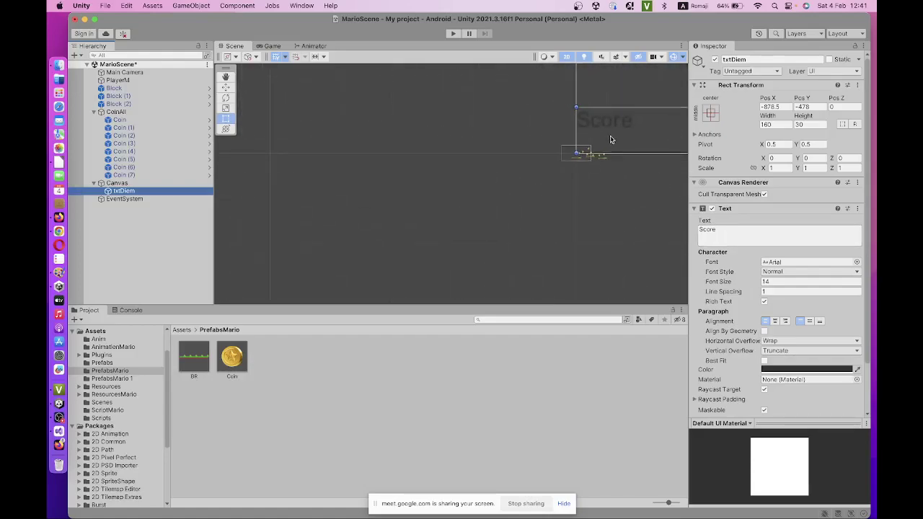
middle_click_drag(610, 139, 440, 195)
scroll(486, 202, "down", 3)
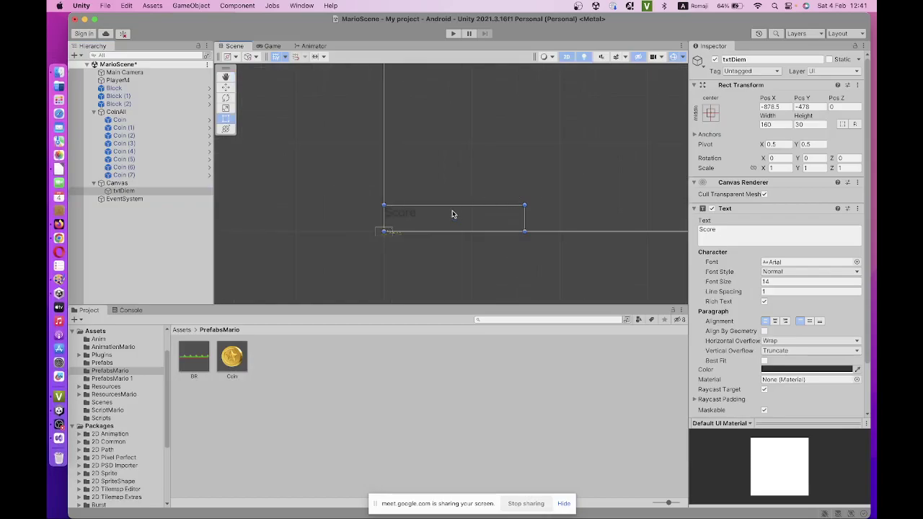
scroll(449, 214, "down", 3)
middle_click_drag(574, 173, 406, 235)
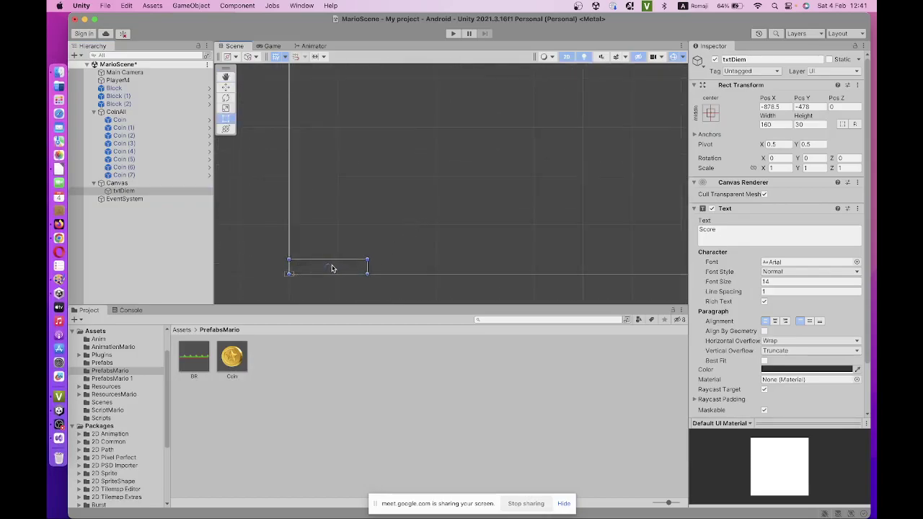
scroll(332, 268, "down", 2)
scroll(330, 269, "down", 2)
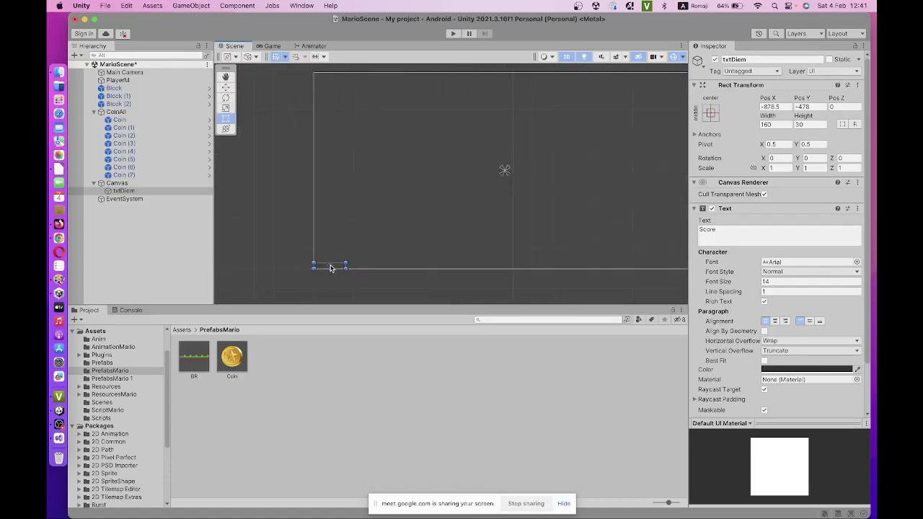
scroll(331, 268, "down", 1)
scroll(330, 268, "up", 1)
scroll(329, 267, "up", 3)
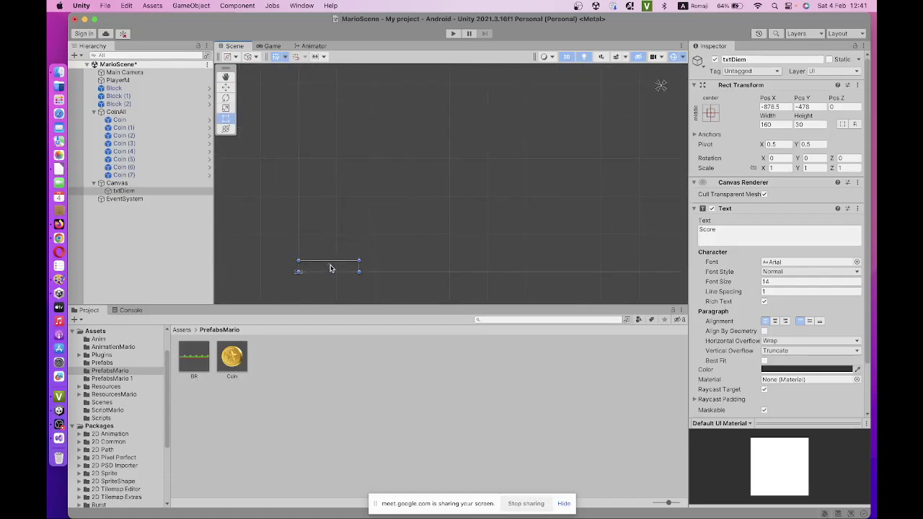
scroll(310, 268, "up", 2)
scroll(306, 268, "up", 2)
scroll(305, 269, "up", 2)
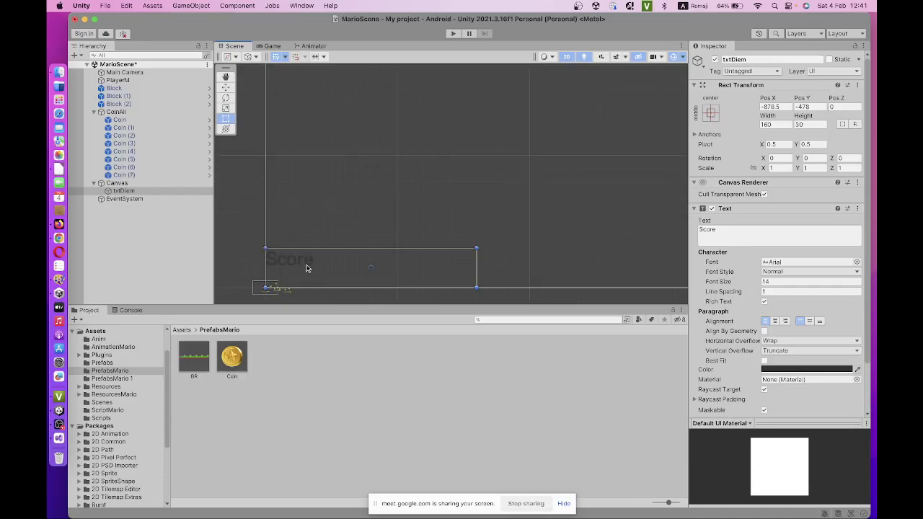
scroll(305, 268, "down", 2)
scroll(307, 267, "down", 1)
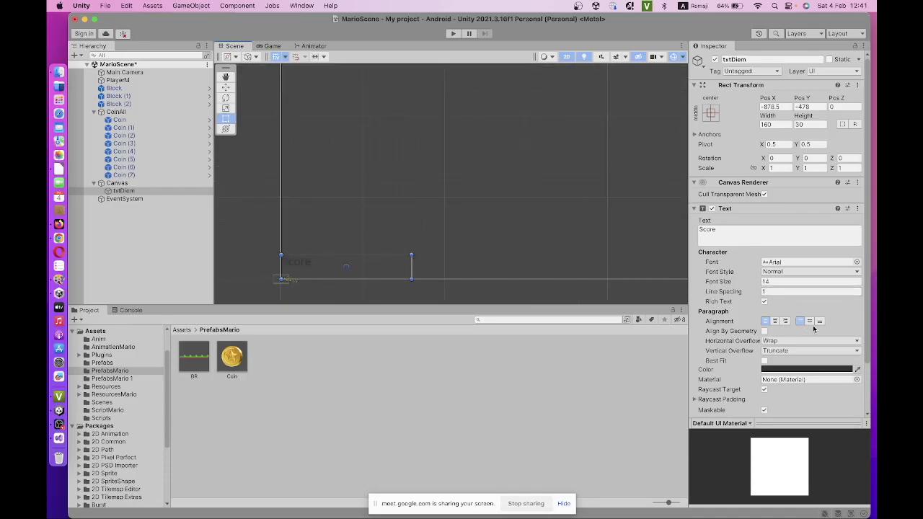
left_click(815, 370)
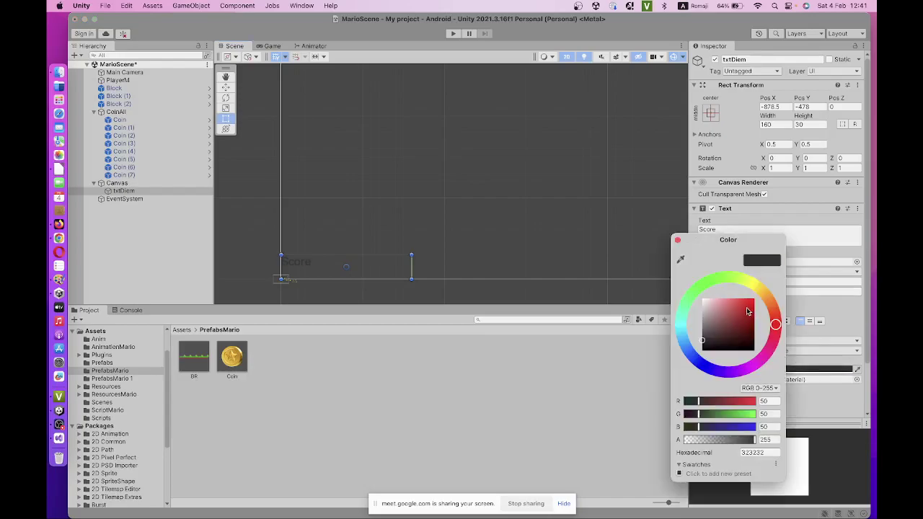
left_click(746, 311)
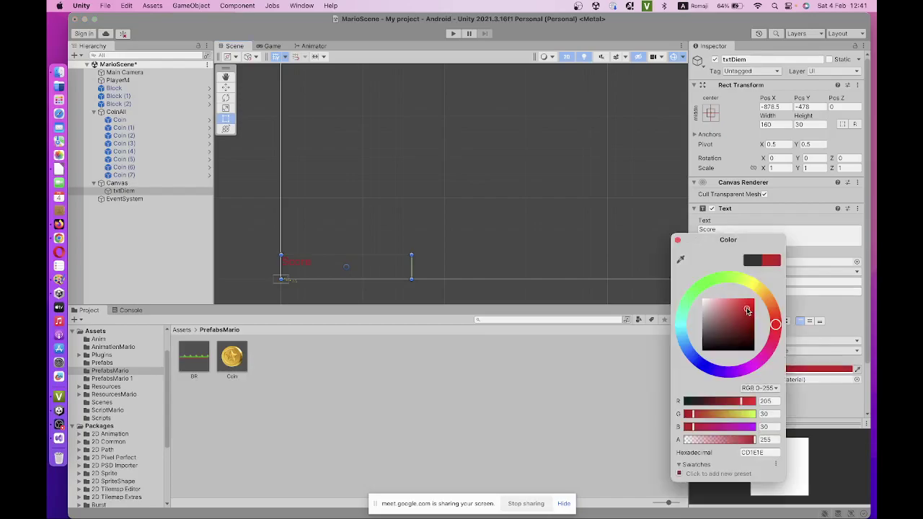
Step: Check the Game view, then drag the Score text up and right across the canvas
left_click(278, 47)
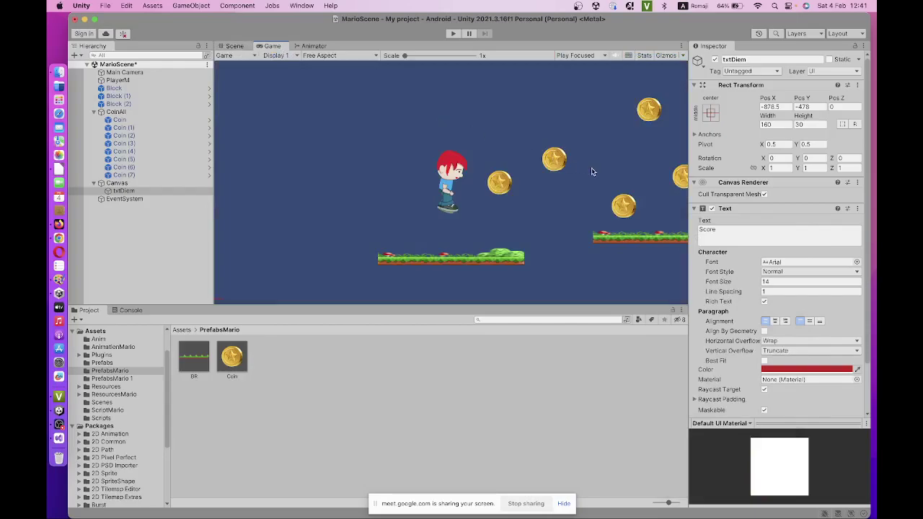
left_click(238, 45)
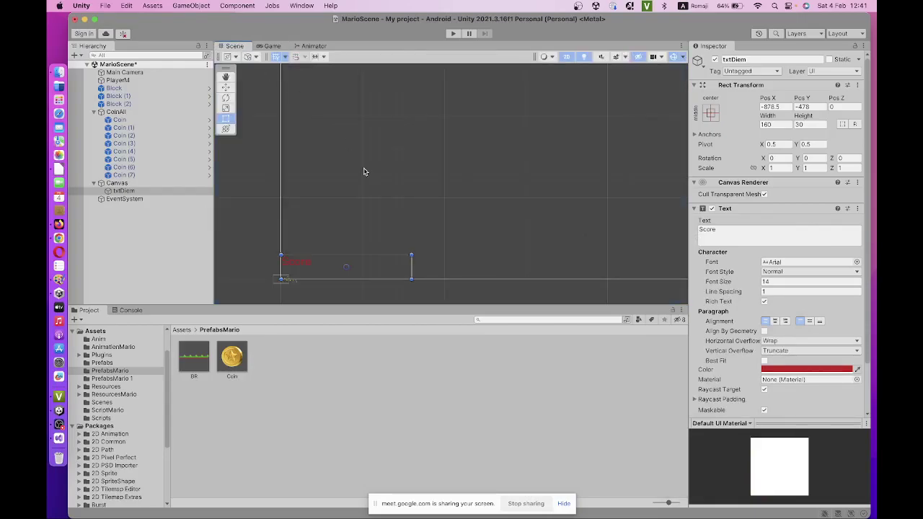
scroll(357, 260, "down", 3)
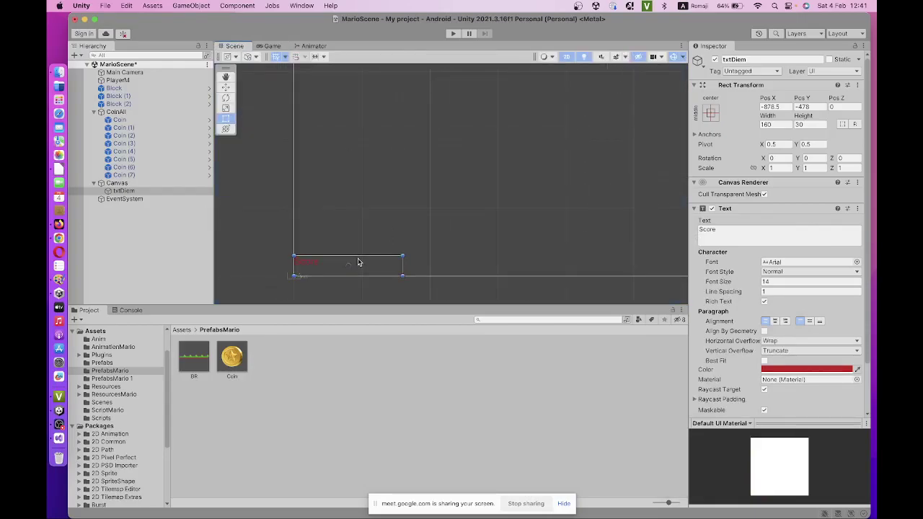
scroll(358, 255, "down", 3)
scroll(359, 256, "down", 3)
scroll(467, 193, "down", 3)
middle_click_drag(467, 192, 359, 238)
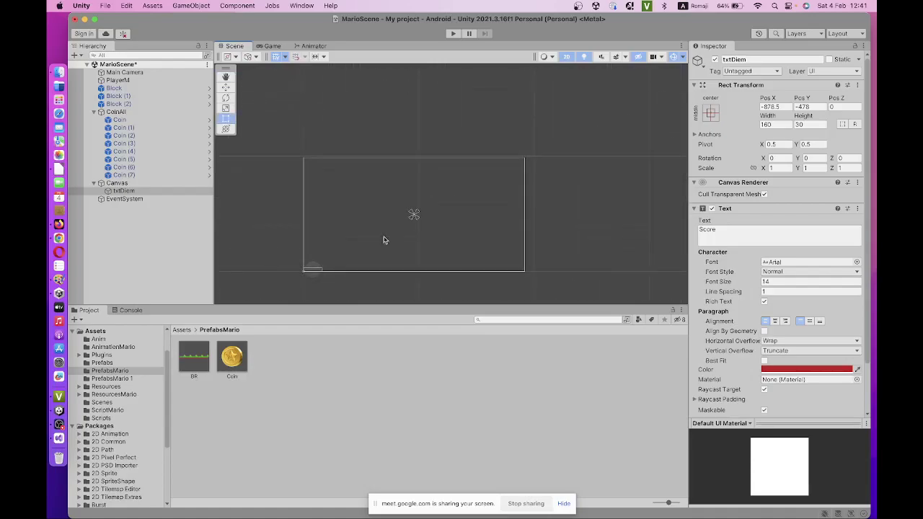
scroll(319, 267, "up", 2)
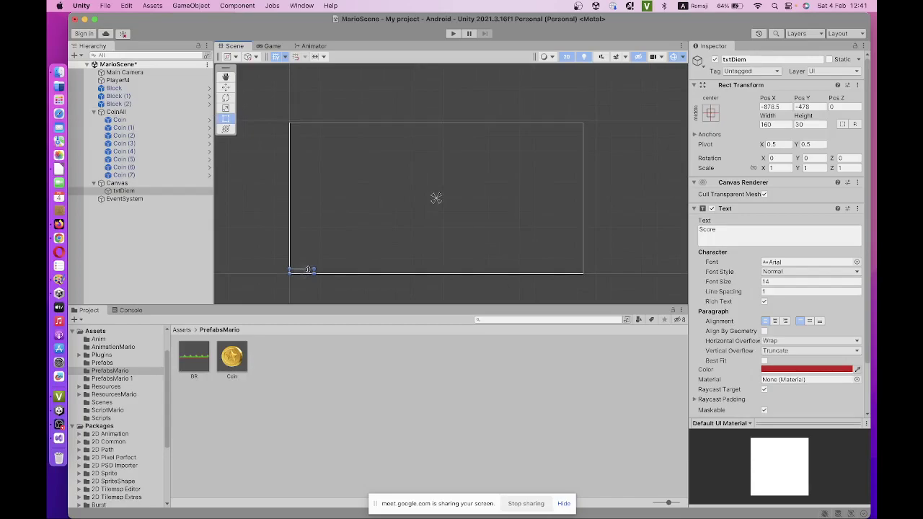
scroll(308, 270, "up", 2)
scroll(312, 274, "up", 2)
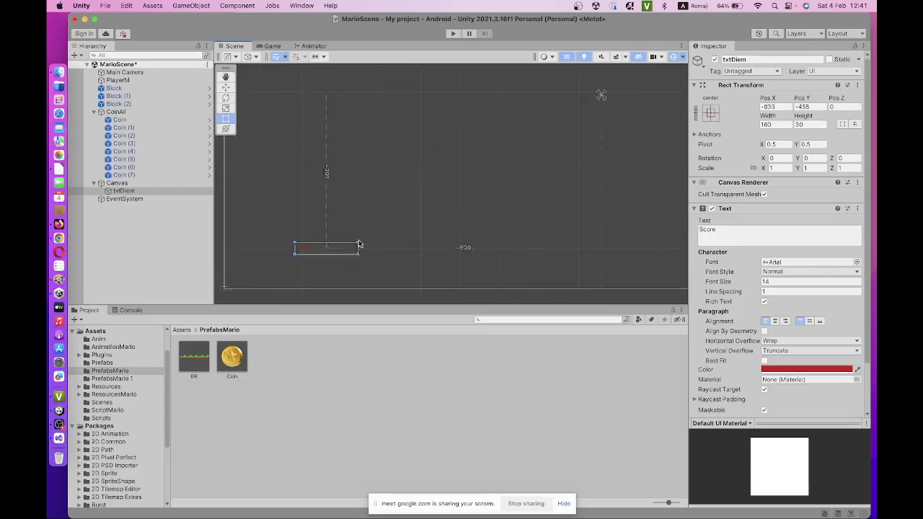
left_click_drag(281, 283, 486, 160)
middle_click_drag(555, 159, 507, 221)
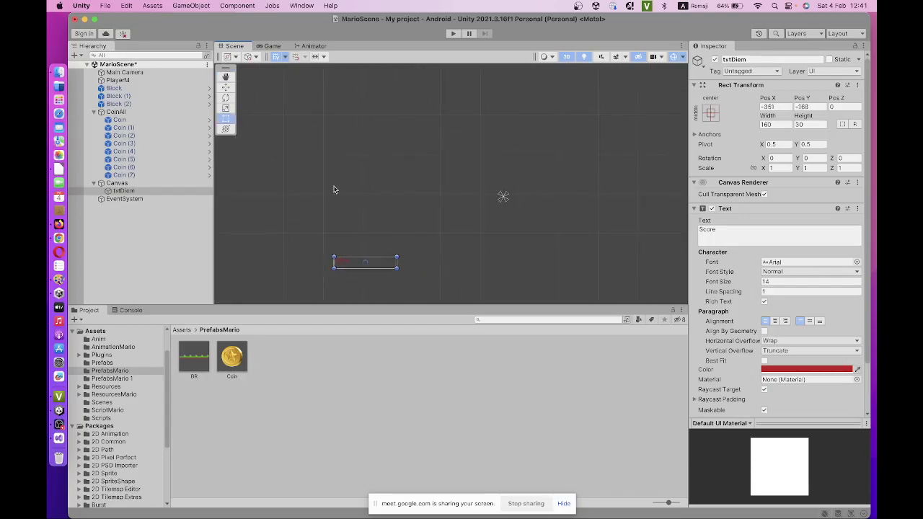
Step: Recheck the Game view and place the Score text at the canvas's top-right (Pos X 436, Pos Y 181)
left_click(269, 45)
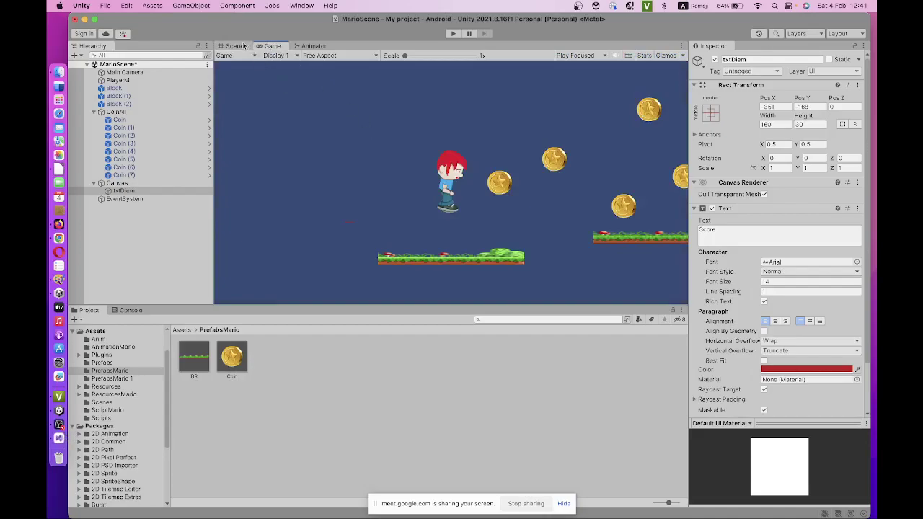
left_click(235, 46)
scroll(394, 257, "down", 2)
scroll(394, 256, "down", 2)
scroll(406, 257, "down", 2)
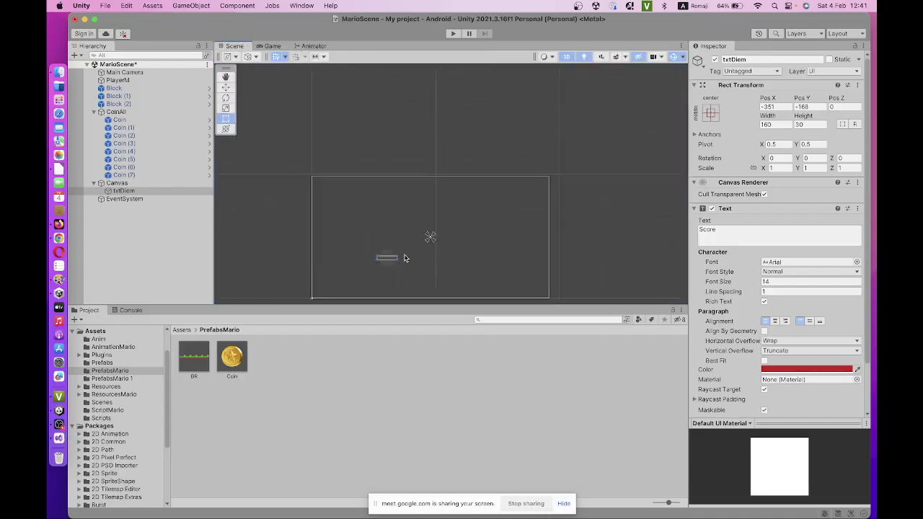
middle_click_drag(406, 257, 410, 206)
scroll(402, 213, "up", 2)
scroll(400, 189, "up", 1)
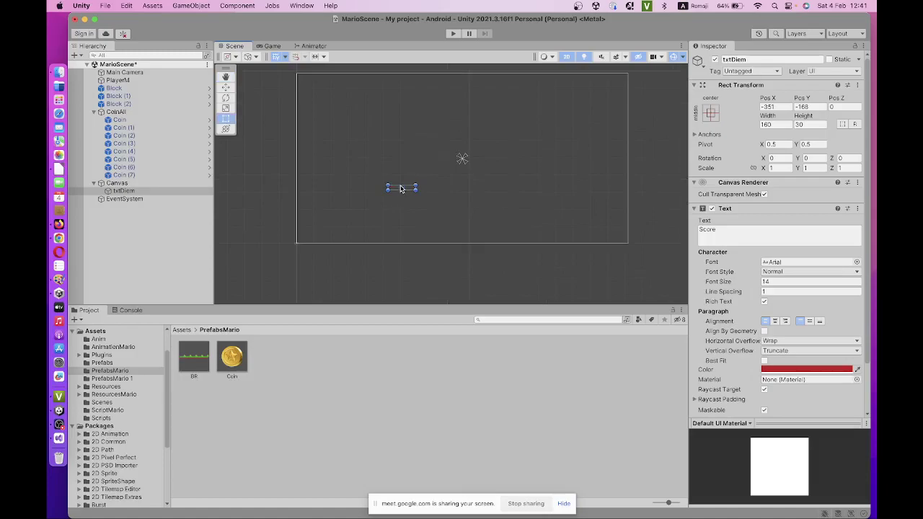
left_click_drag(397, 188, 604, 91)
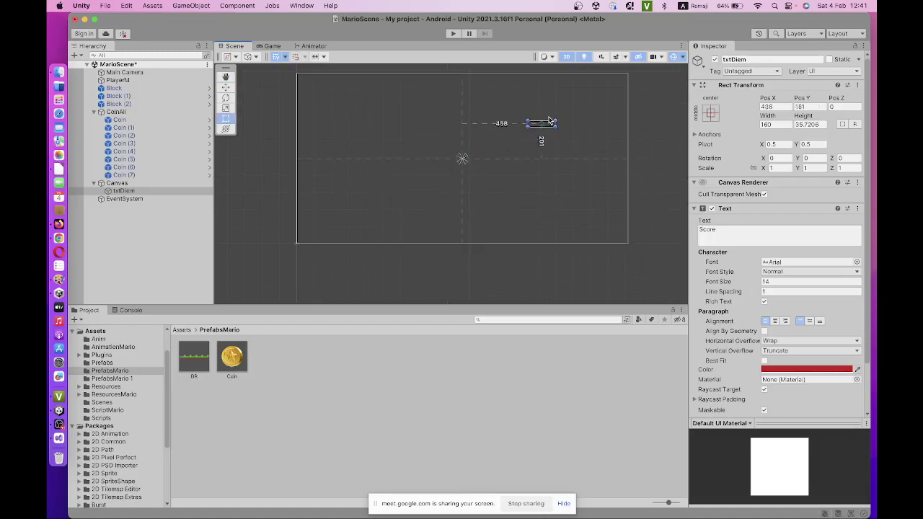
left_click(567, 127)
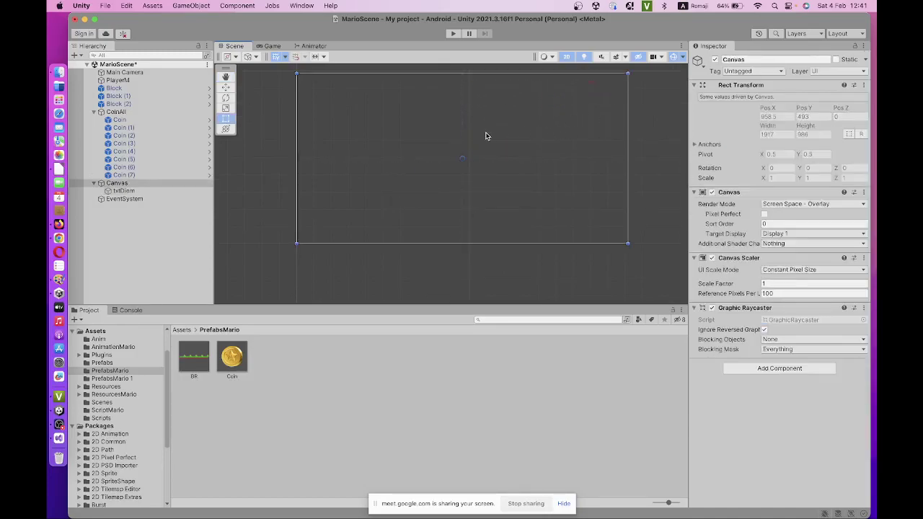
left_click(272, 45)
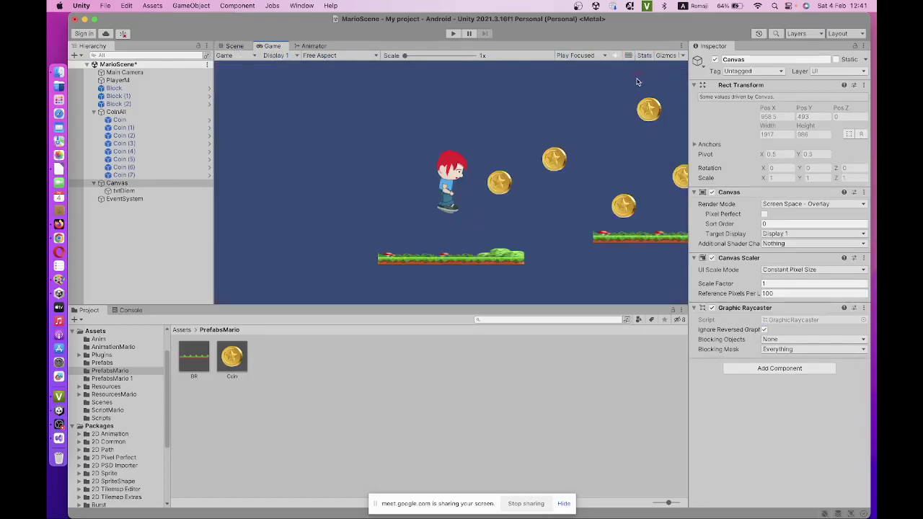
left_click(235, 46)
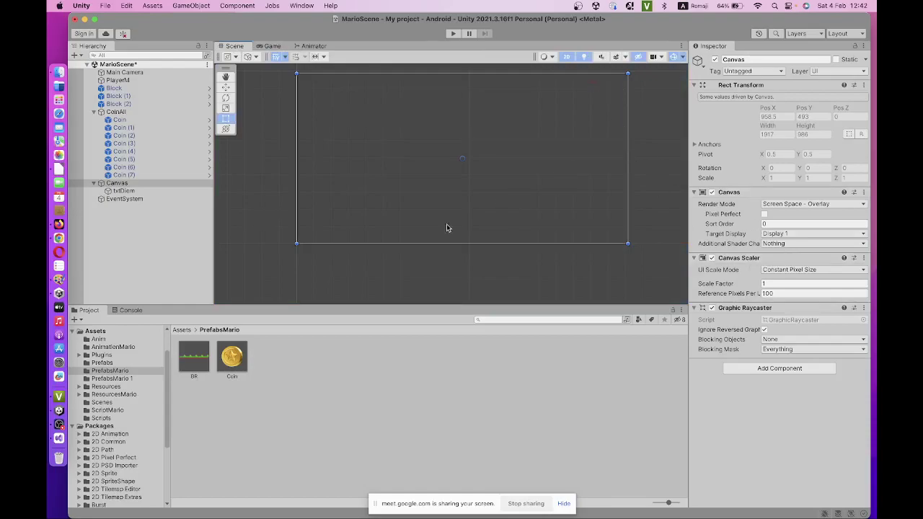
scroll(303, 238, "up", 5)
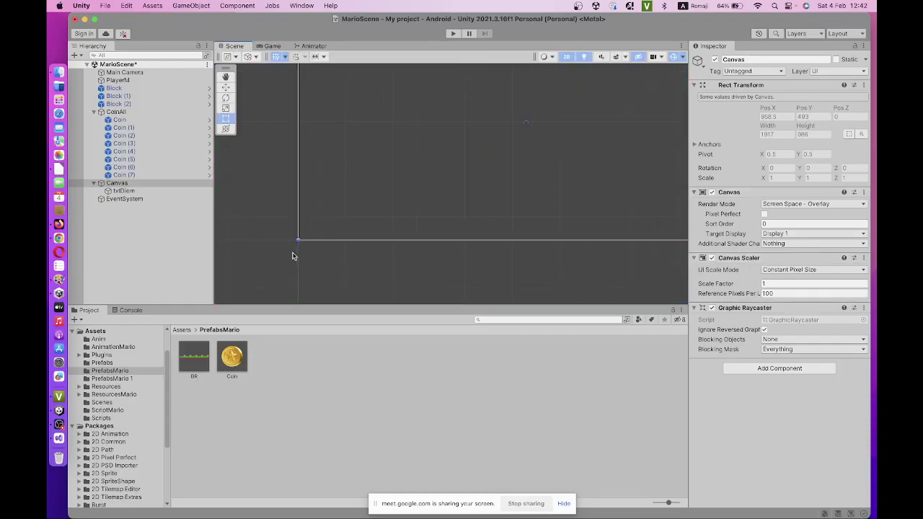
left_click(308, 232)
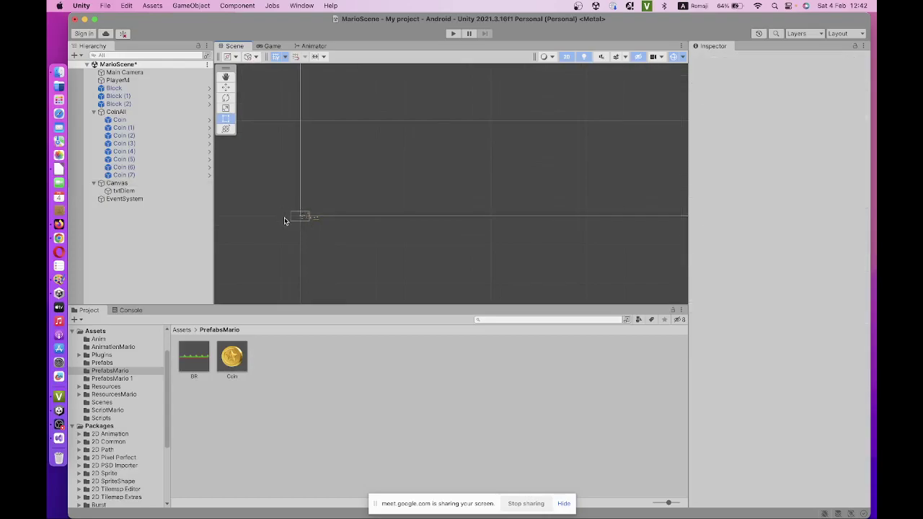
mouse_move(274, 206)
middle_mouse_down()
mouse_move(556, 140)
mouse_move(408, 233)
middle_mouse_up()
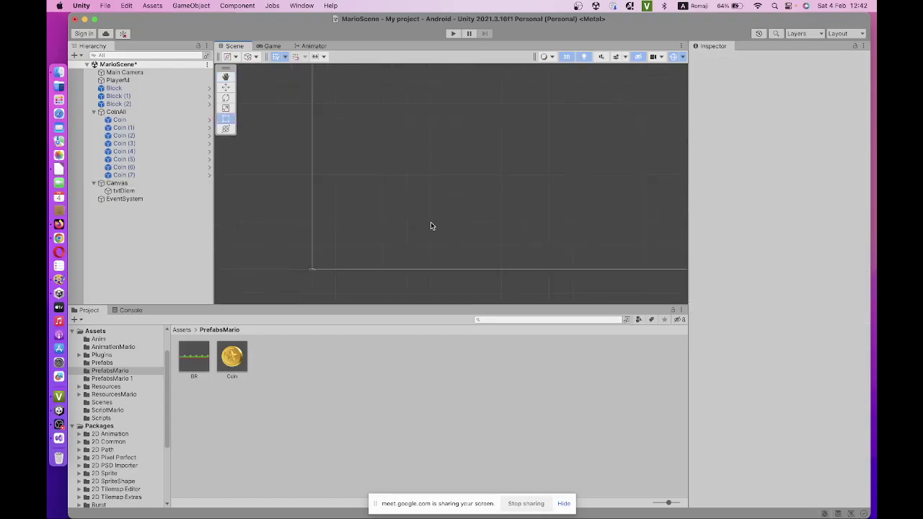
scroll(430, 223, "down", 5)
scroll(353, 266, "up", 5)
scroll(350, 252, "down", 5)
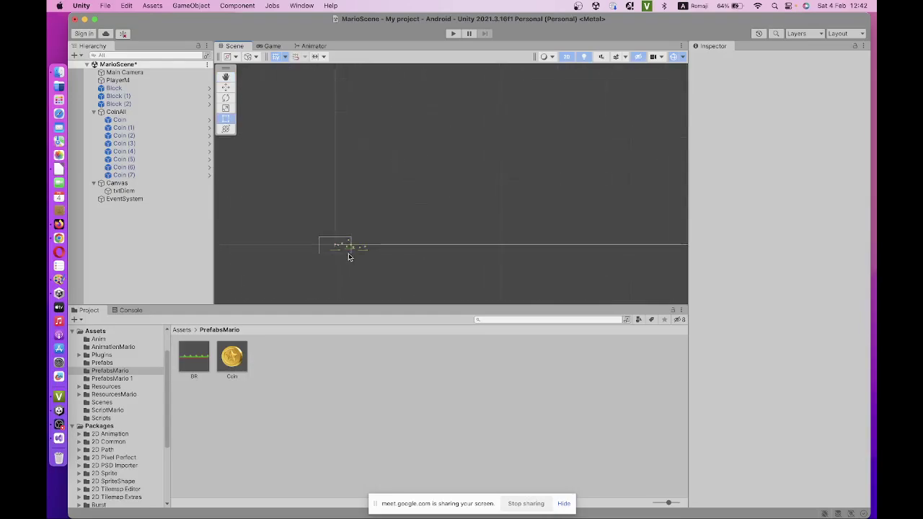
scroll(351, 245, "up", 3)
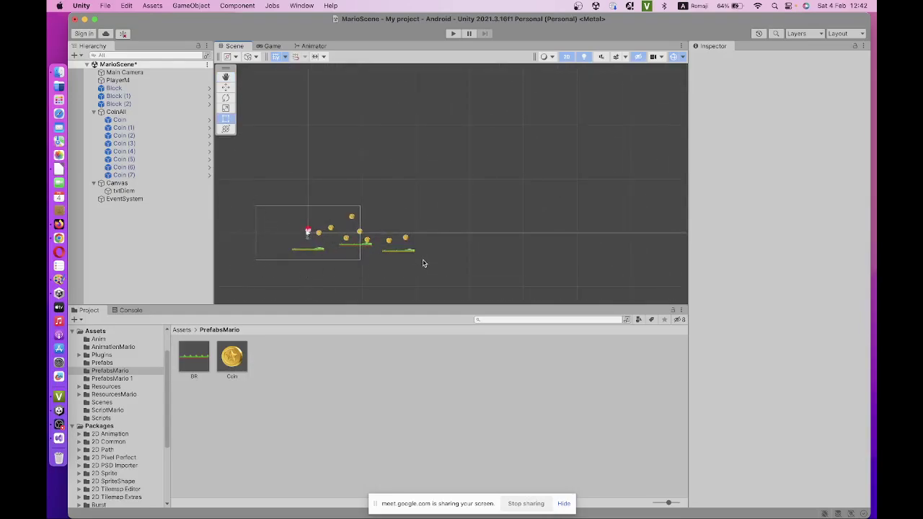
scroll(399, 191, "down", 1)
scroll(399, 191, "down", 3)
scroll(486, 156, "down", 3)
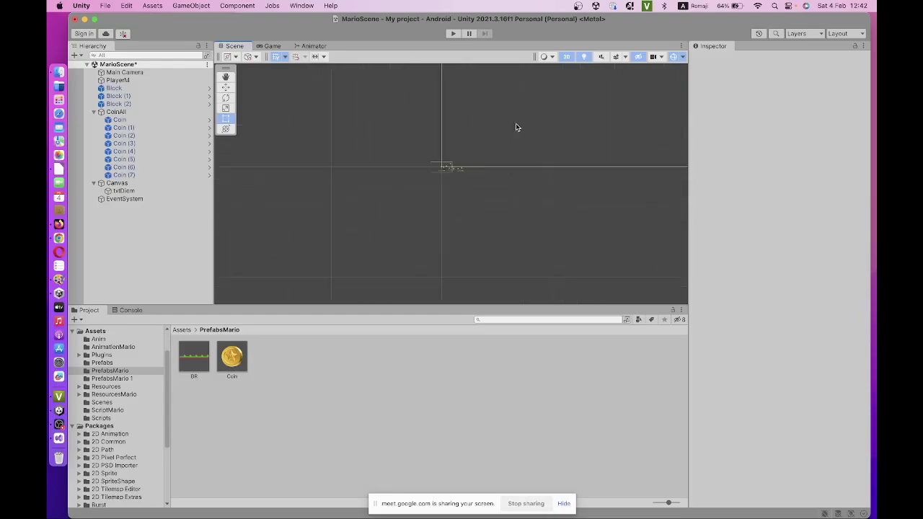
scroll(514, 126, "up", 3)
scroll(397, 209, "down", 3)
scroll(581, 140, "up", 3)
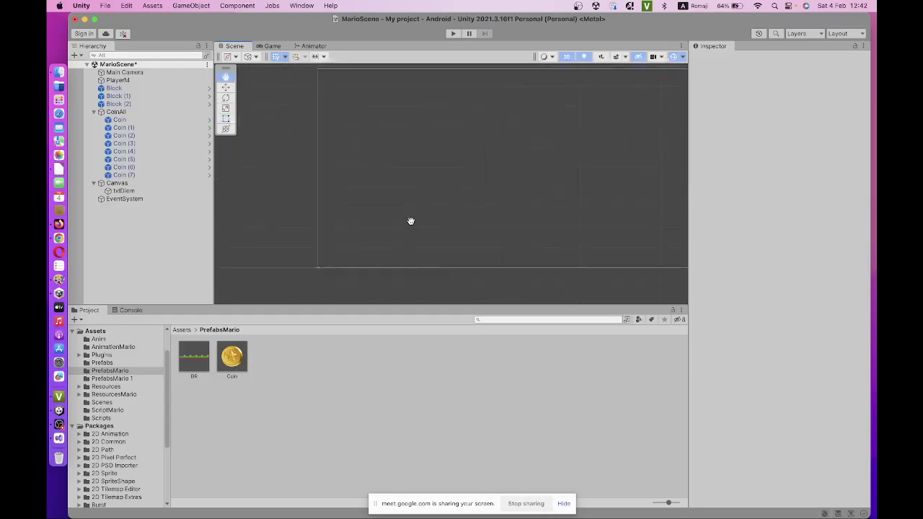
scroll(501, 181, "up", 2)
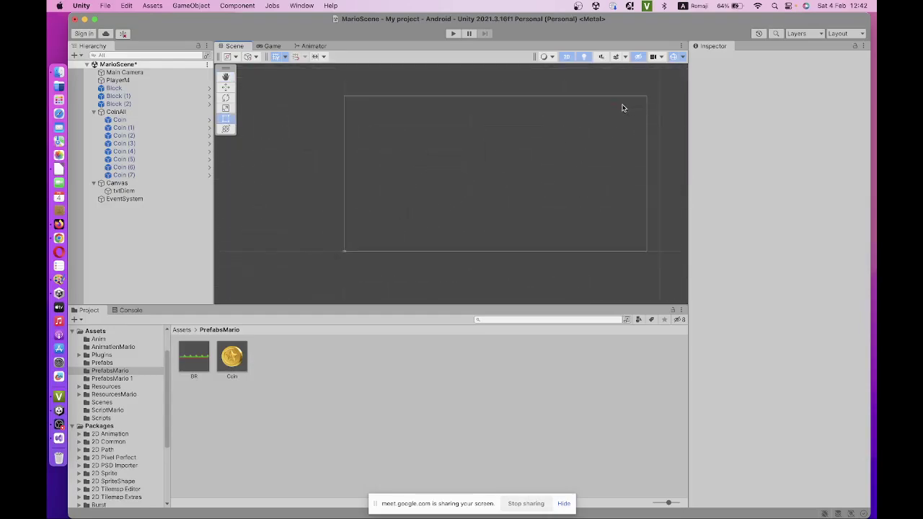
Step: Set txtDiem's font size to 40, enlarge its box, and verify it at the game's top-right
left_click(144, 191)
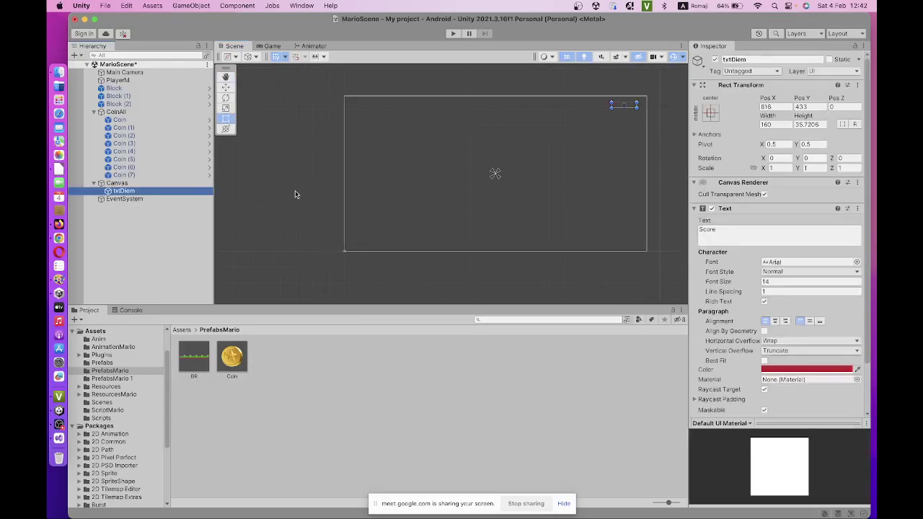
left_click(819, 282)
type("40")
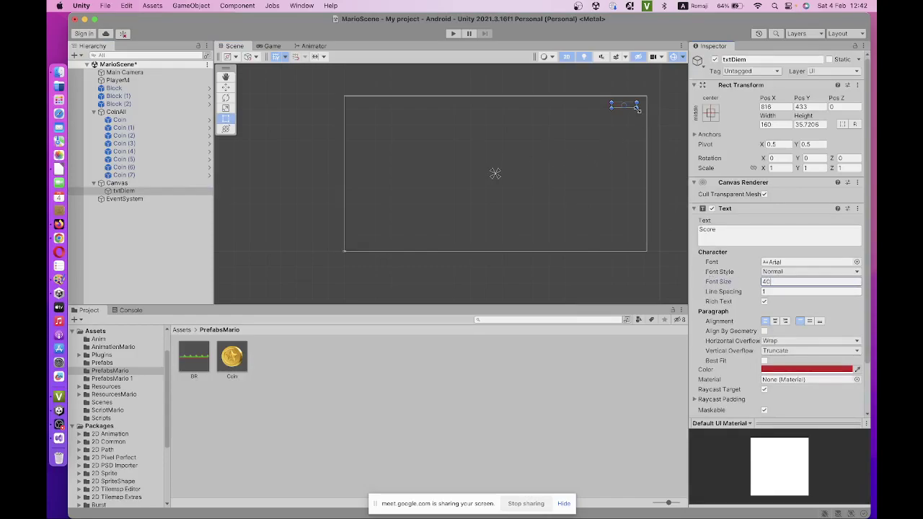
left_click_drag(637, 106, 604, 113)
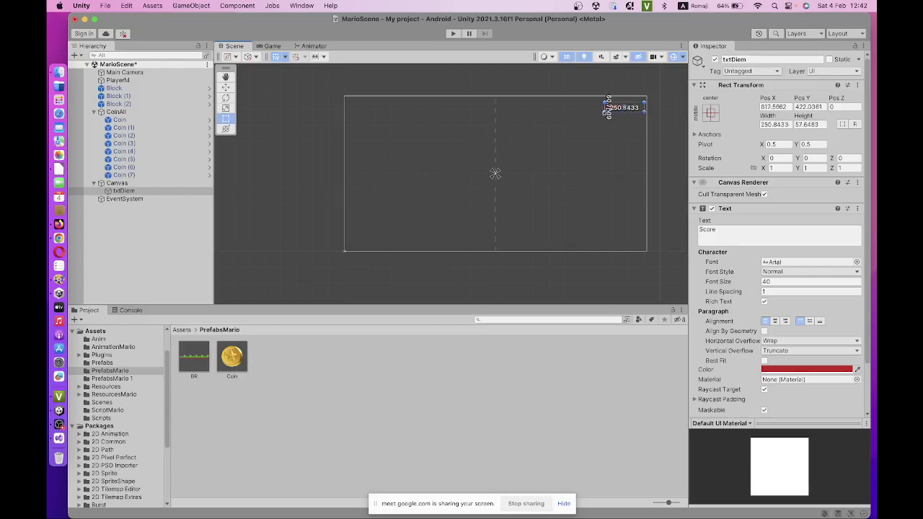
left_click(272, 46)
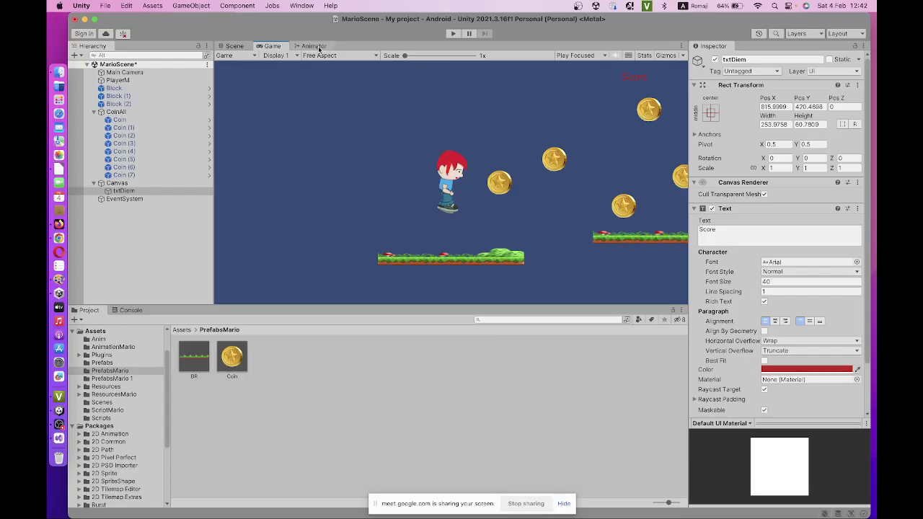
left_click(229, 46)
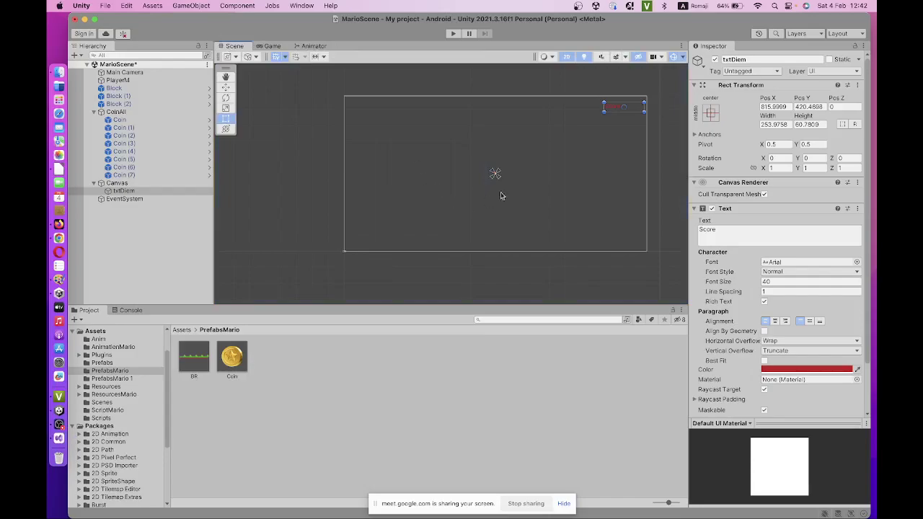
Step: Zoom the Scene view around the Canvas, inspect Main Camera's settings, then reselect Canvas
scroll(501, 195, "up", 2)
left_click(570, 158)
scroll(372, 259, "up", 2)
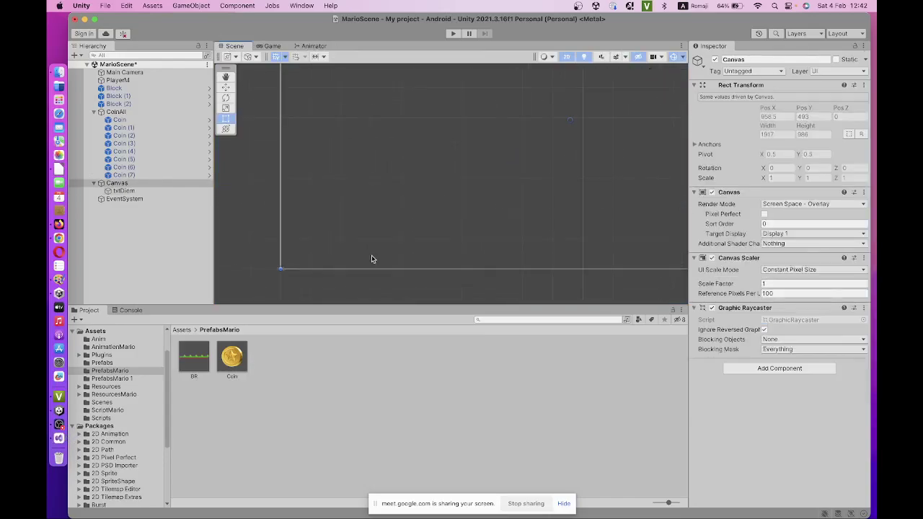
scroll(353, 259, "up", 3)
scroll(354, 195, "up", 5)
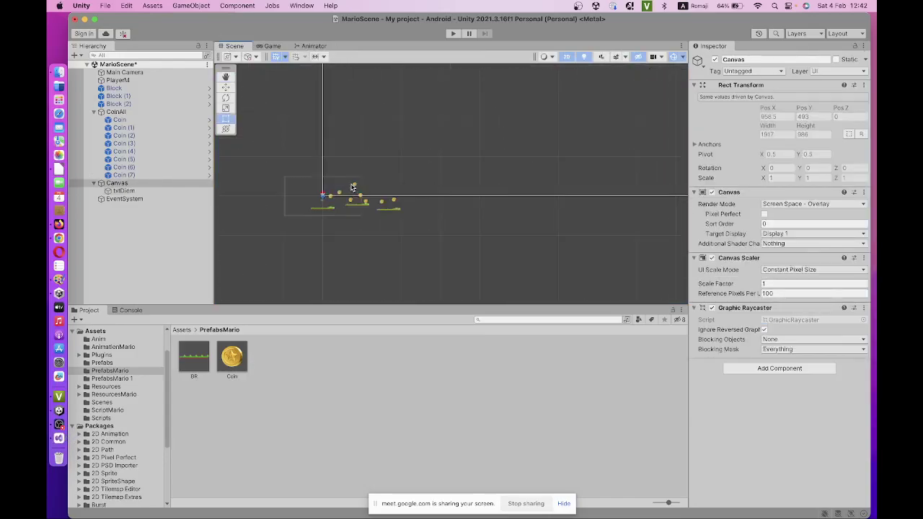
scroll(332, 180, "up", 3)
scroll(310, 173, "down", 2)
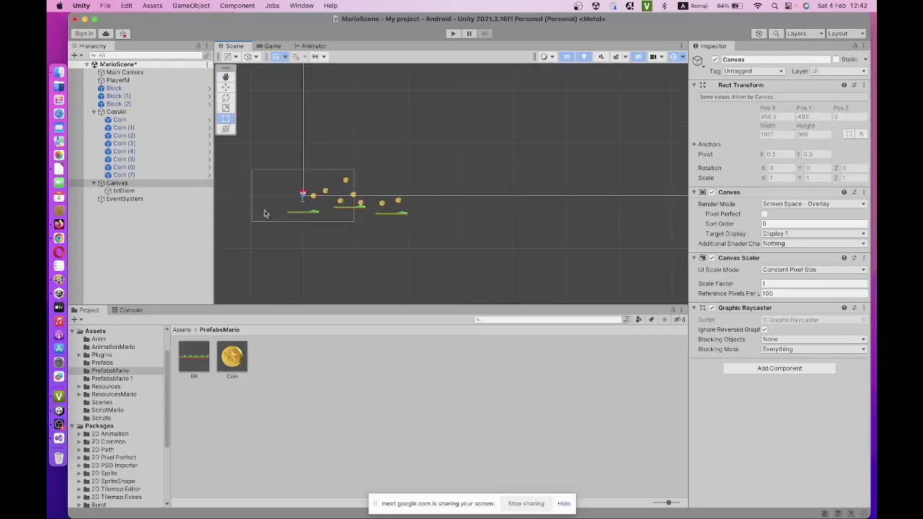
scroll(488, 195, "down", 3)
scroll(522, 149, "down", 3)
scroll(569, 126, "down", 3)
scroll(504, 165, "up", 5)
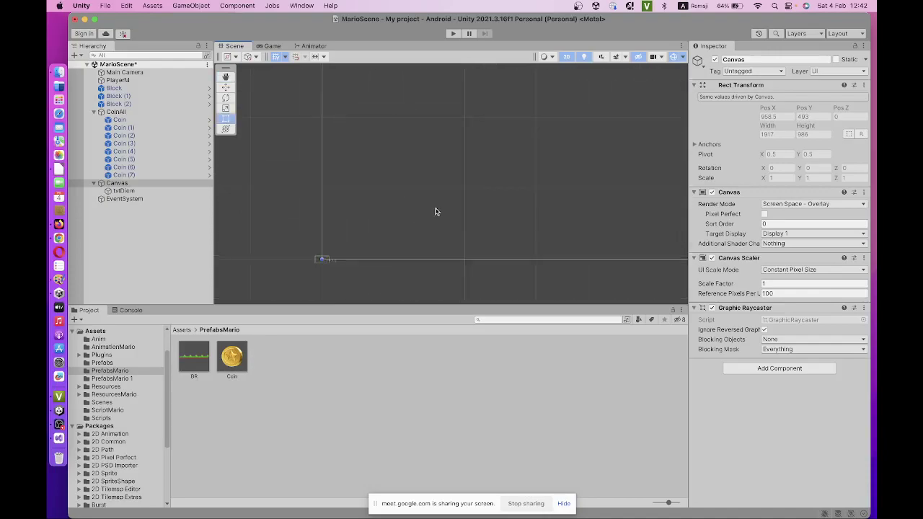
scroll(436, 210, "down", 2)
scroll(517, 181, "down", 2)
scroll(575, 149, "down", 1)
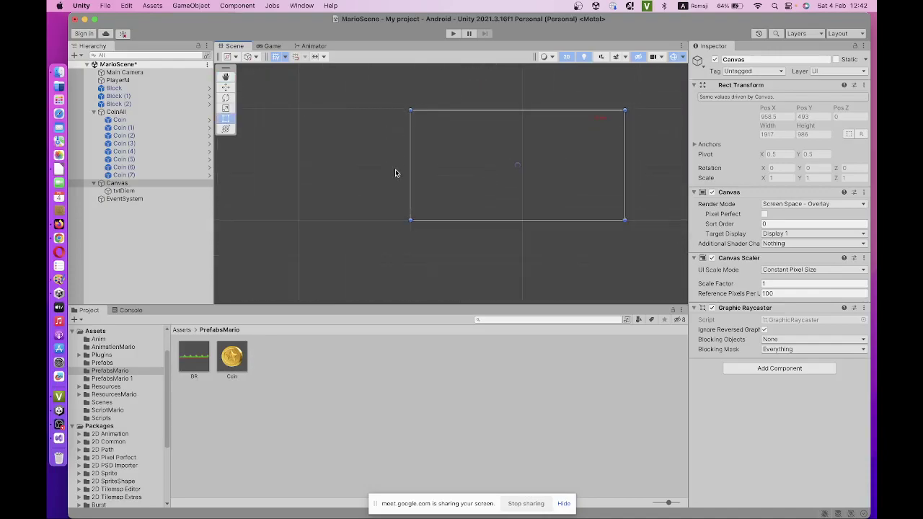
left_click(138, 72)
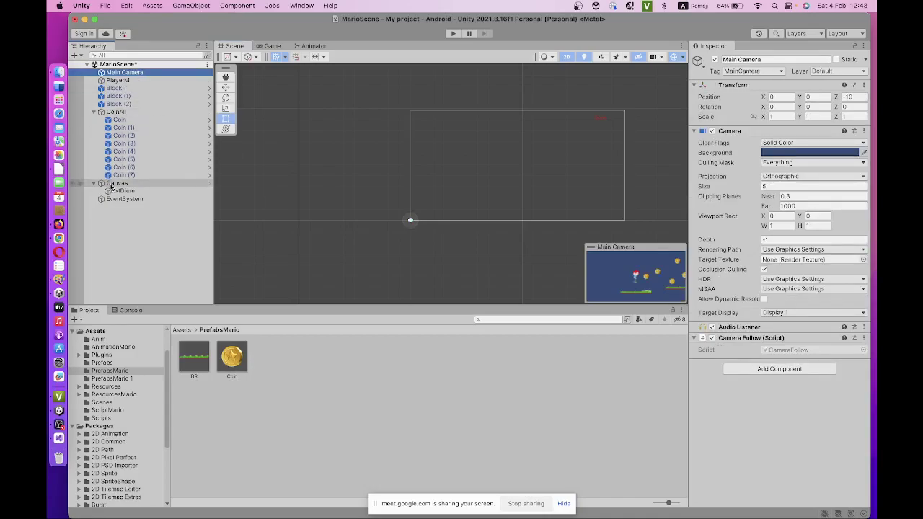
left_click(133, 183)
Step: Try the Canvas's Screen Space - Camera render mode, then switch it to World Space
left_click(791, 206)
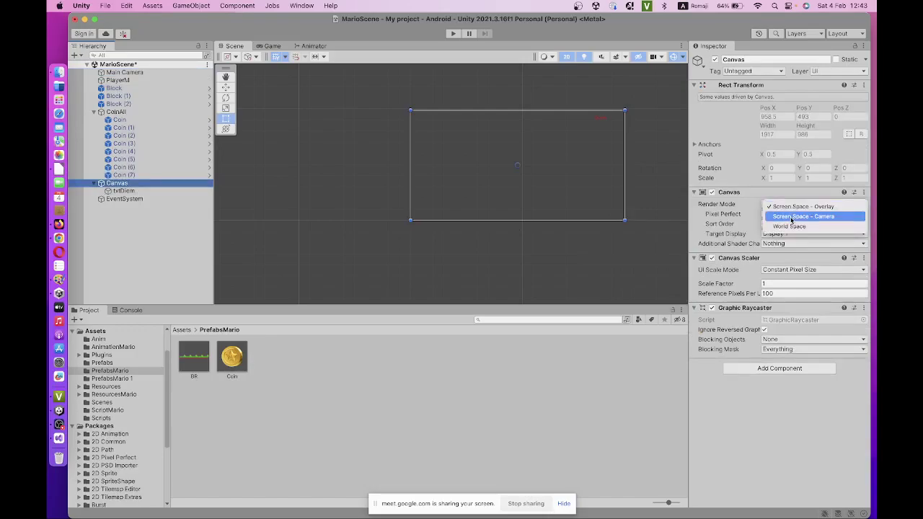
left_click(792, 217)
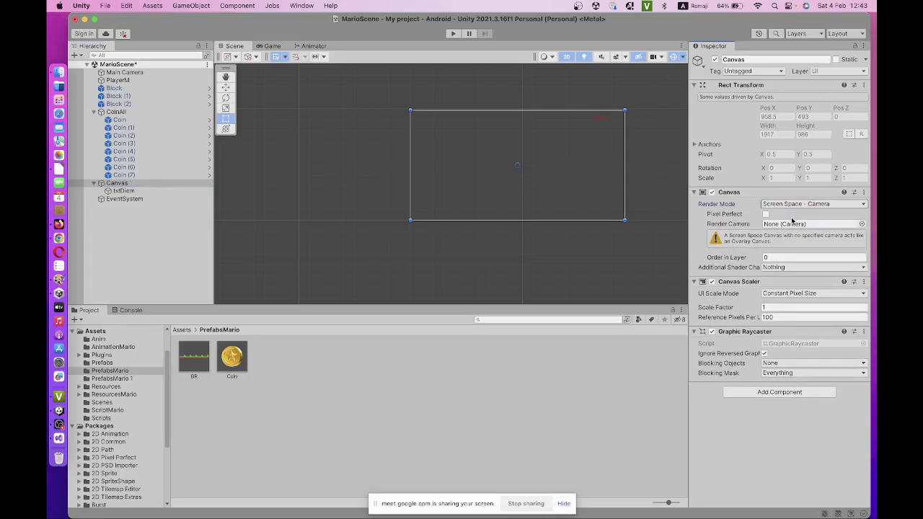
left_click(862, 223)
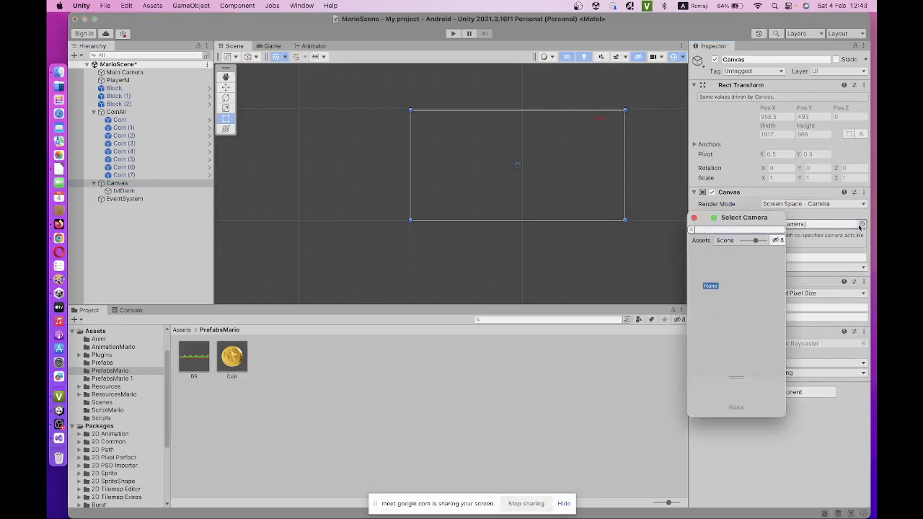
left_click(826, 205)
left_click(813, 223)
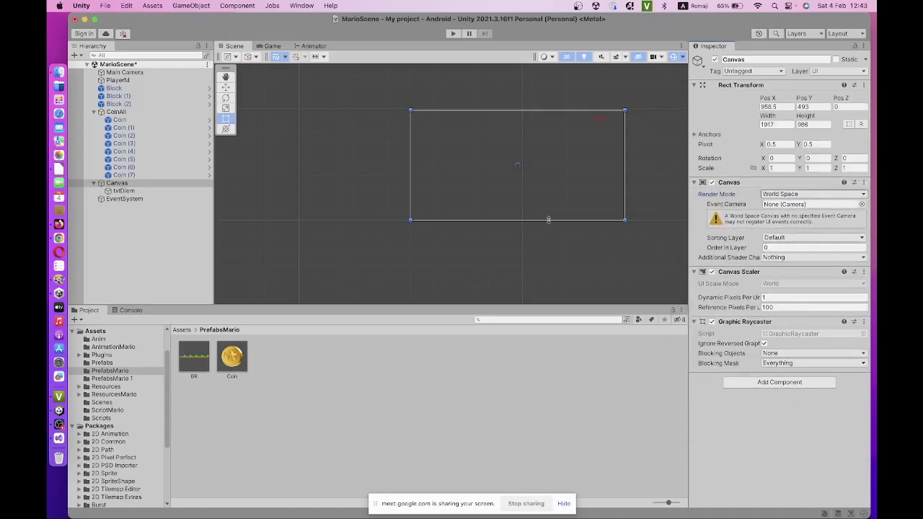
scroll(419, 220, "up", 5)
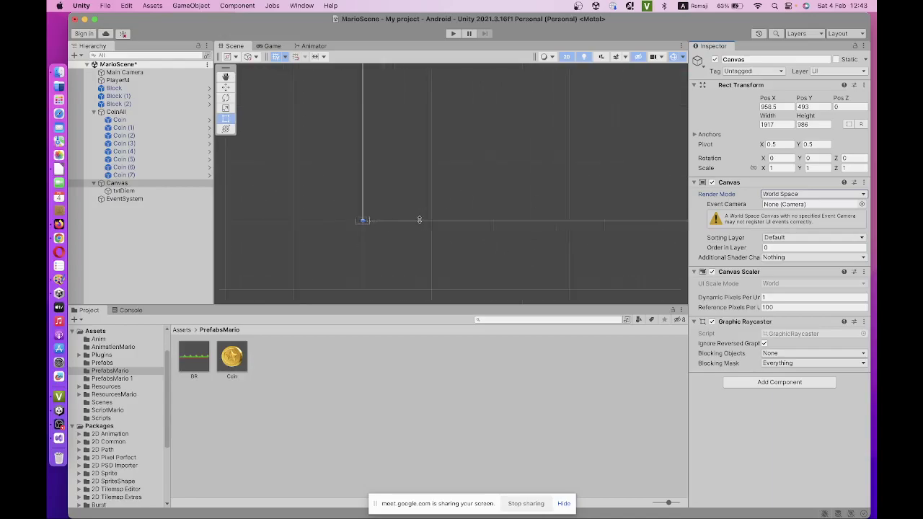
scroll(418, 219, "down", 5)
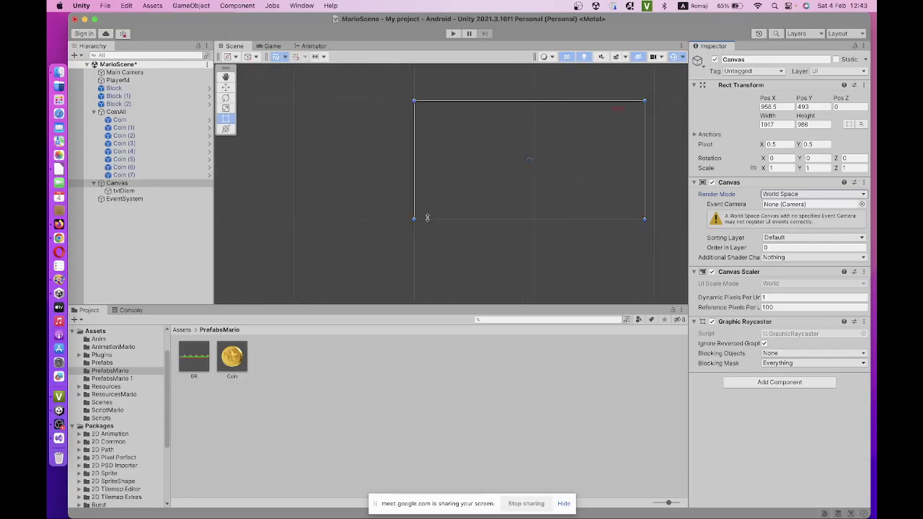
Step: Assign Main Camera as the World Space Canvas's event camera
left_click(862, 204)
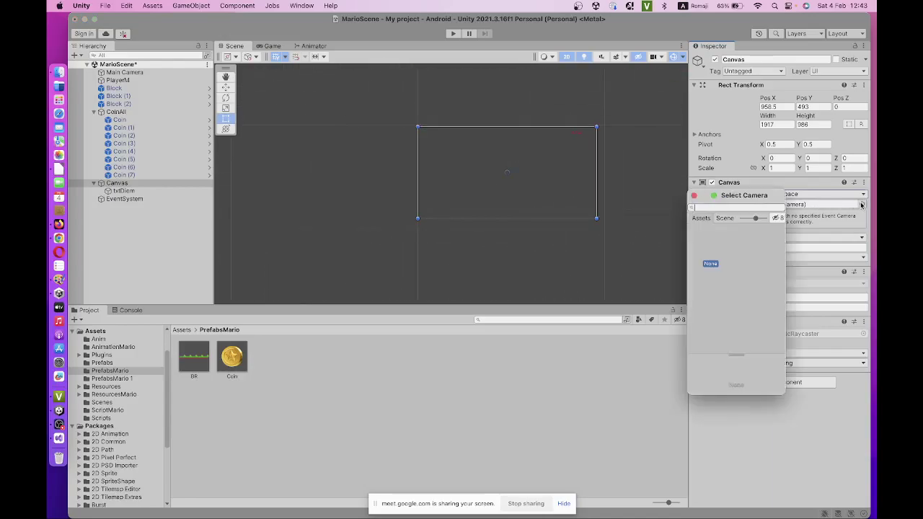
left_click(728, 218)
left_click(730, 219)
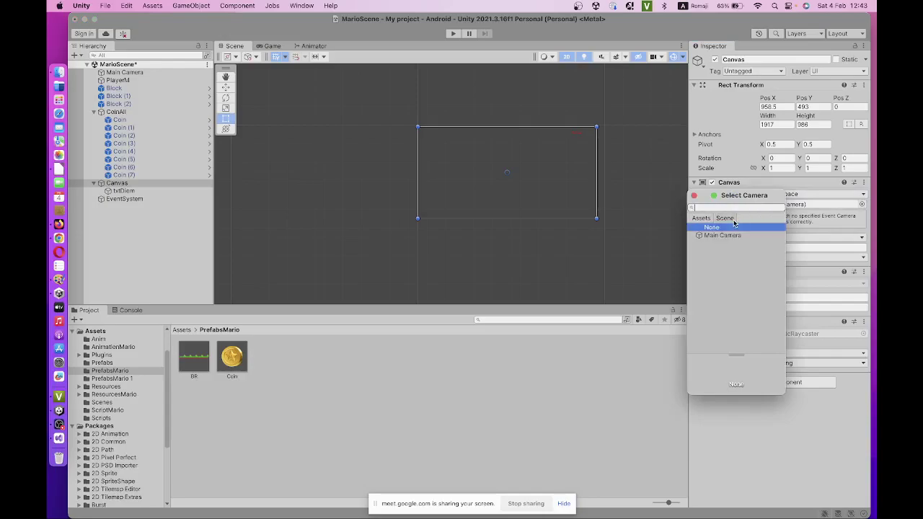
left_click(721, 236)
double_click(720, 234)
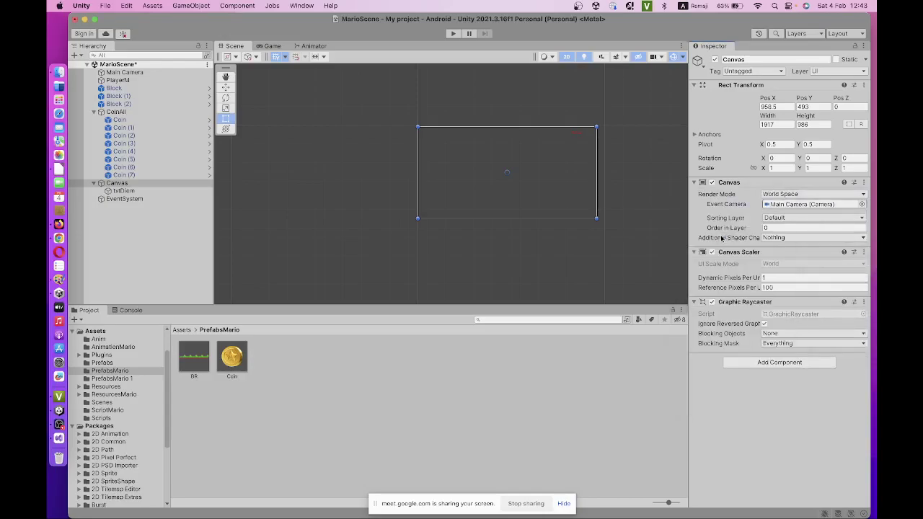
scroll(435, 225, "up", 3)
scroll(415, 208, "up", 3)
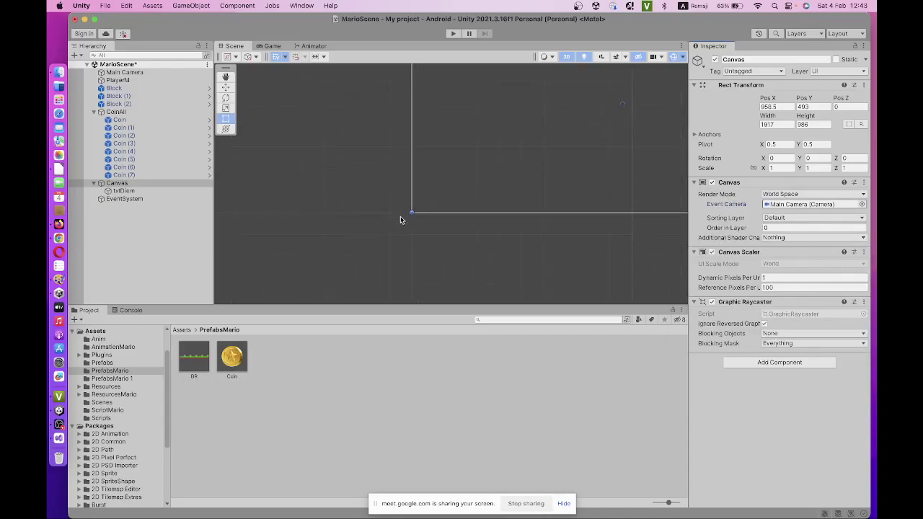
scroll(414, 203, "up", 2)
scroll(414, 202, "up", 2)
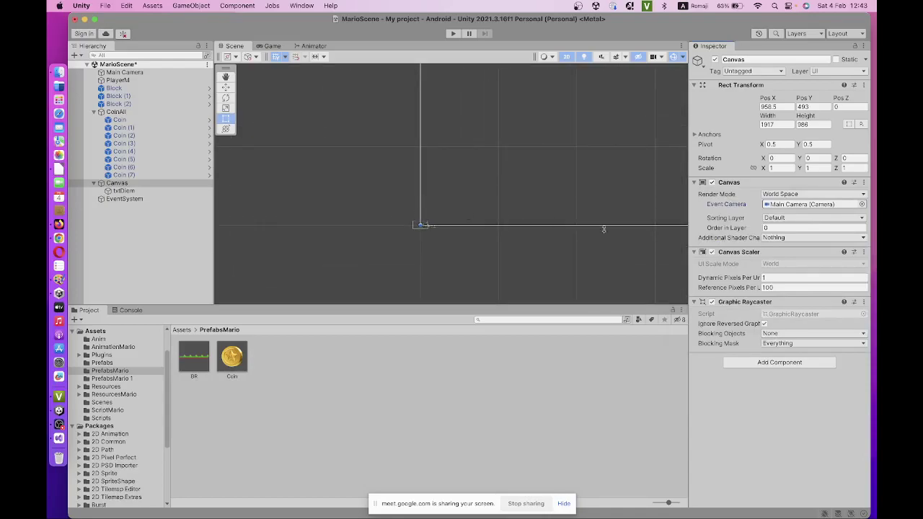
Step: Switch the Canvas back to Screen Space - Camera and recentre the Scene view on the level
left_click(818, 194)
left_click(816, 191)
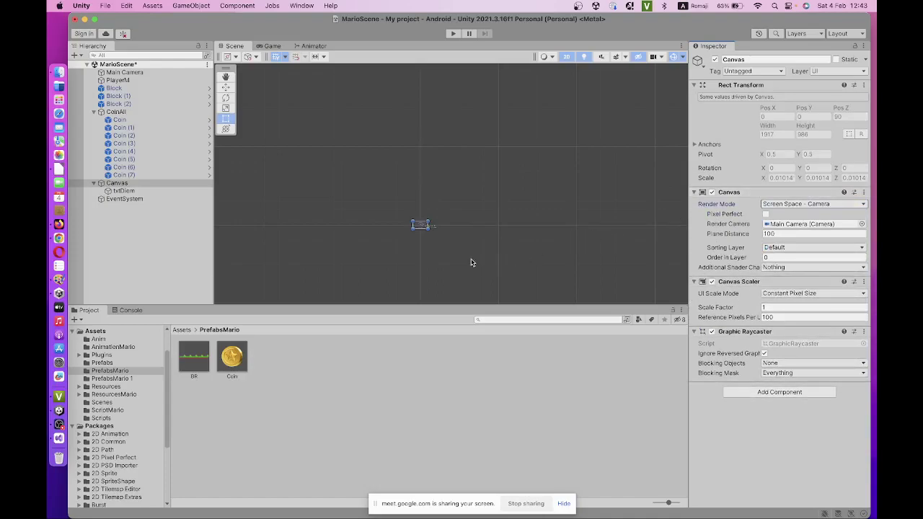
scroll(421, 232, "up", 2)
scroll(404, 202, "up", 3)
scroll(398, 193, "up", 3)
scroll(397, 193, "up", 2)
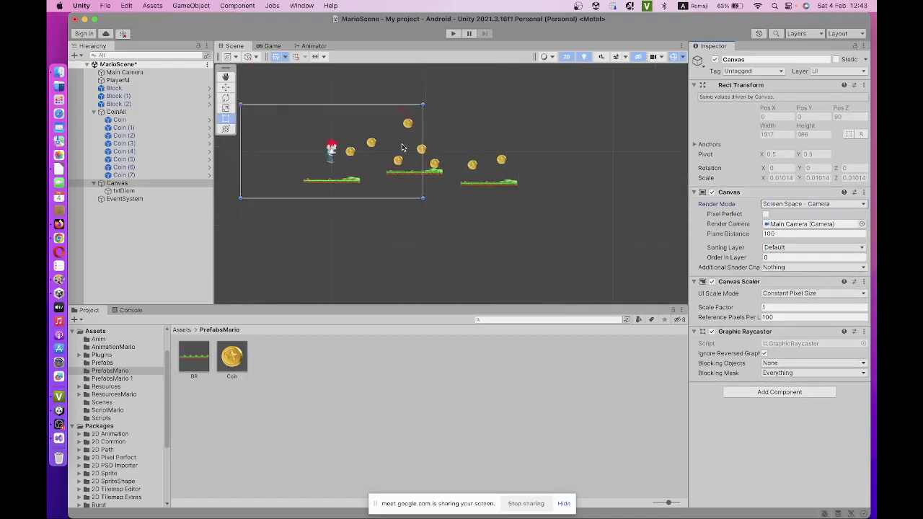
scroll(432, 184, "up", 3)
scroll(476, 178, "up", 3)
middle_click_drag(479, 179, 504, 171)
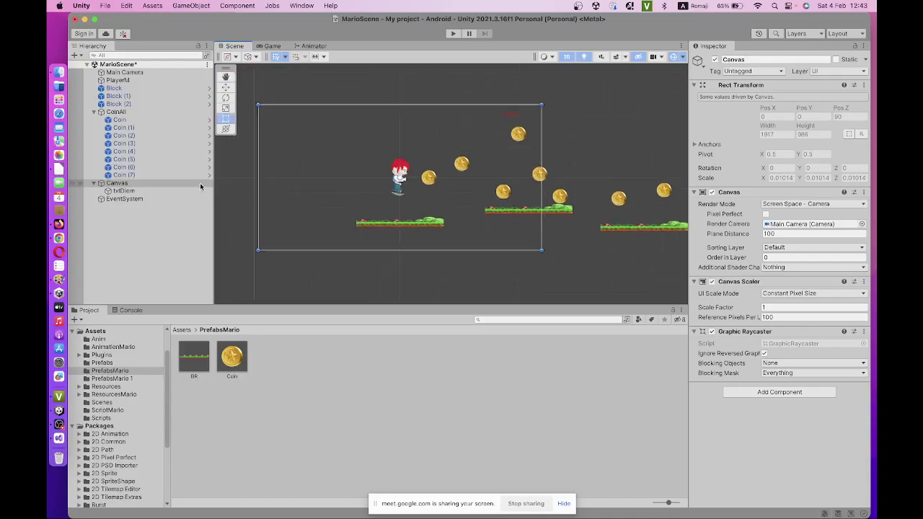
Step: Keep Screen Space - Camera and assign Main Camera as the Canvas's render camera (plane distance 100)
left_click(160, 183)
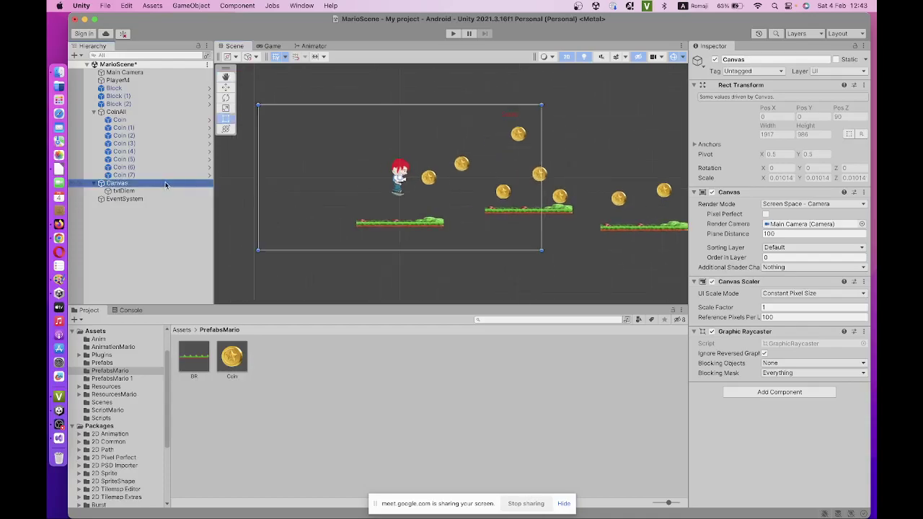
left_click(812, 206)
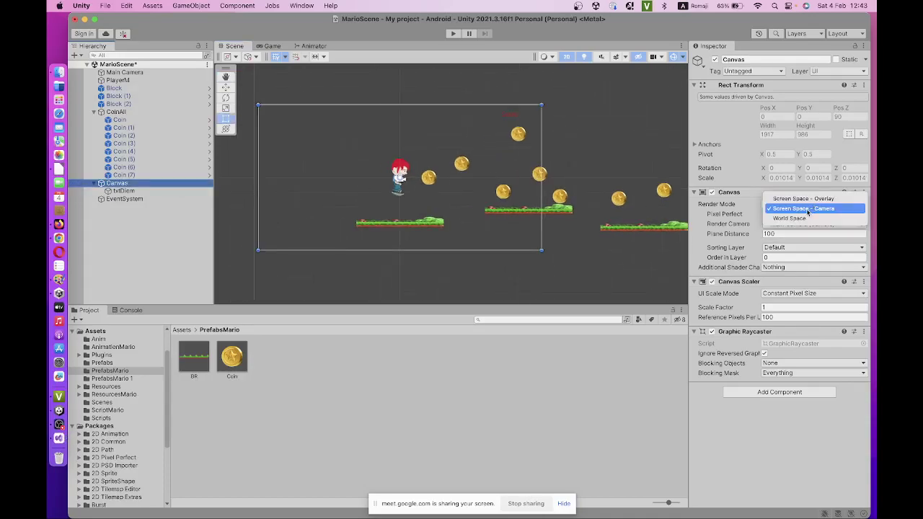
left_click(808, 209)
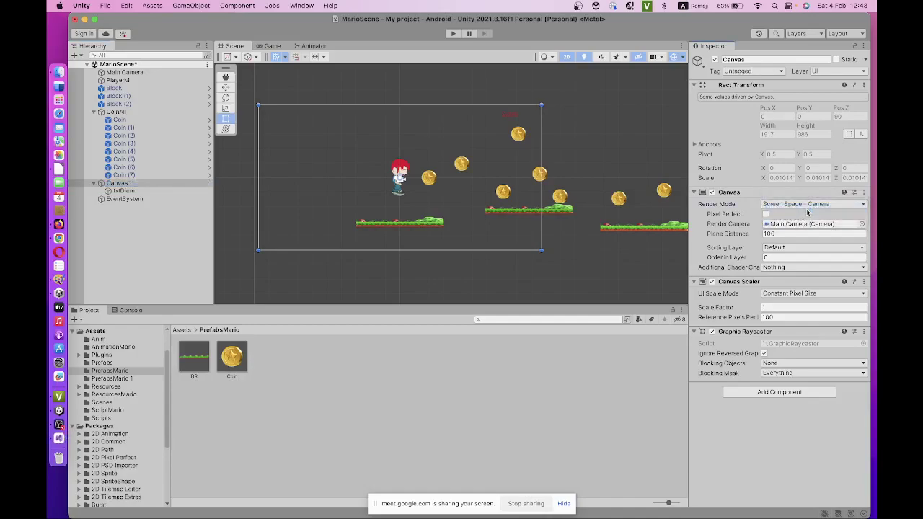
left_click(809, 224)
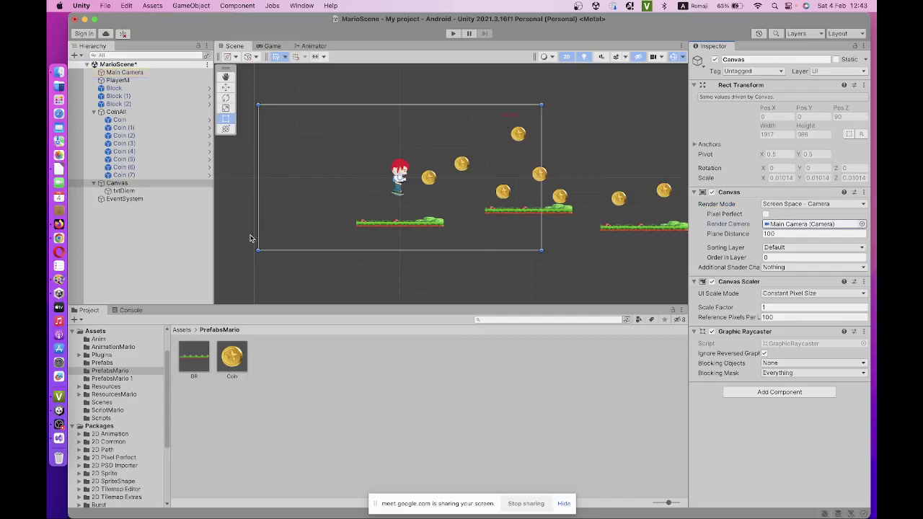
left_click(135, 185)
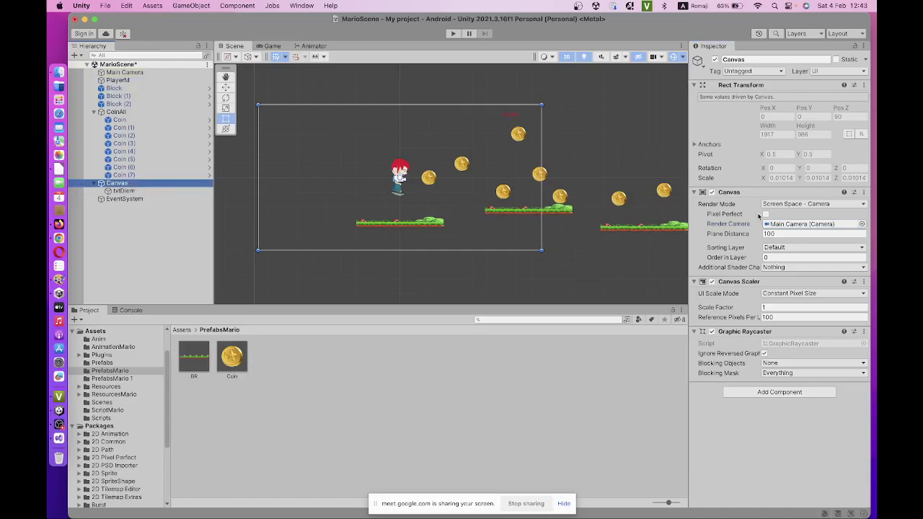
left_click(787, 205)
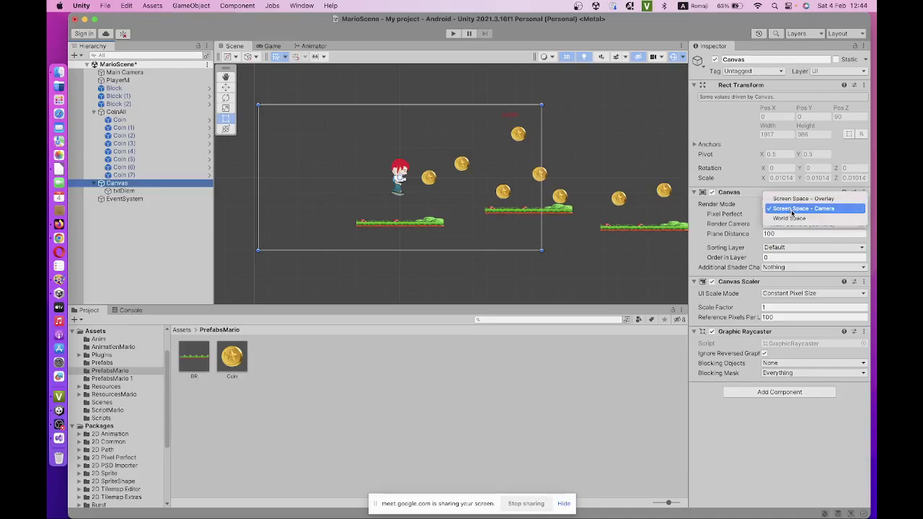
left_click(792, 210)
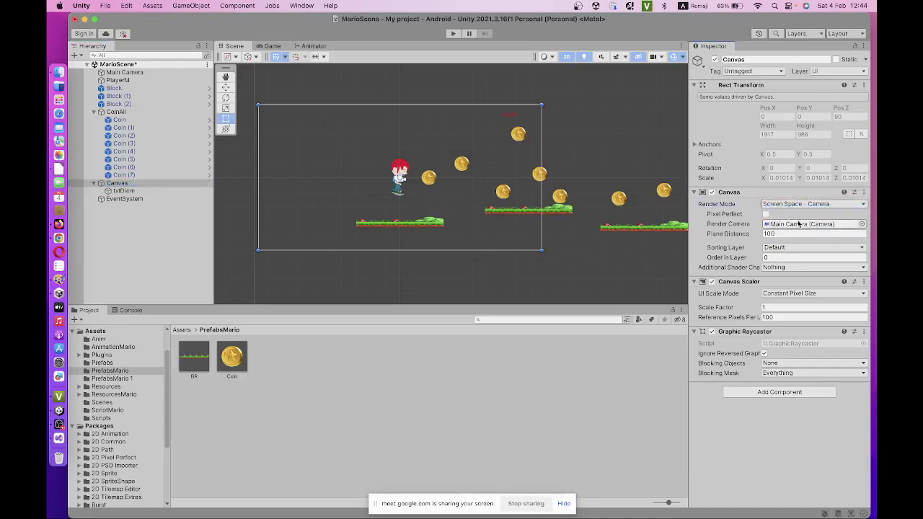
left_click(798, 227)
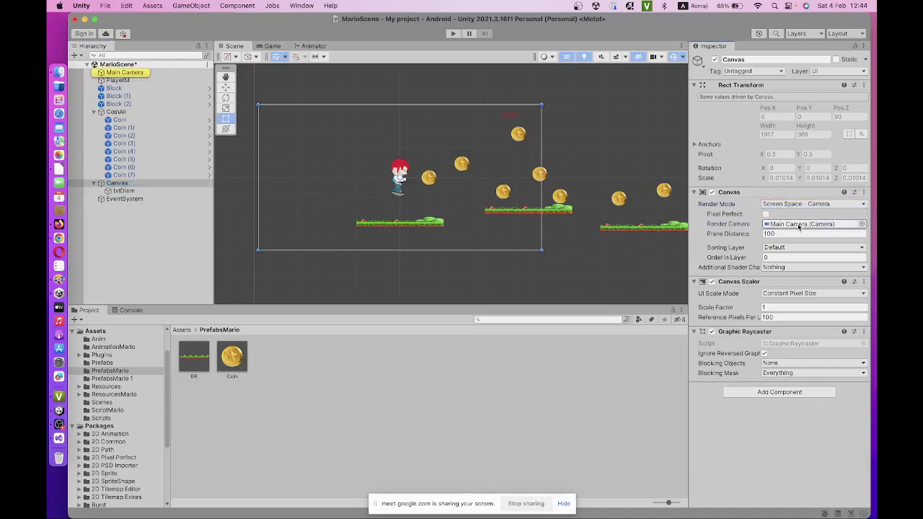
left_click(862, 224)
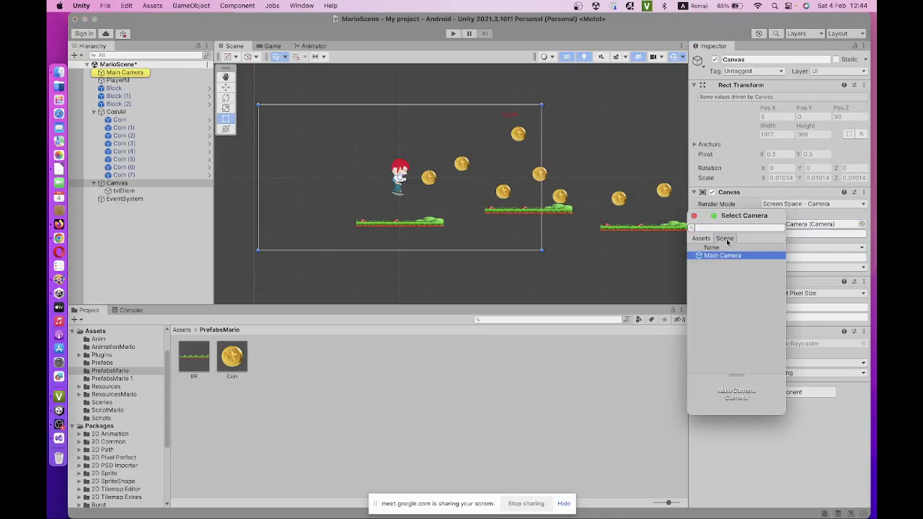
double_click(721, 256)
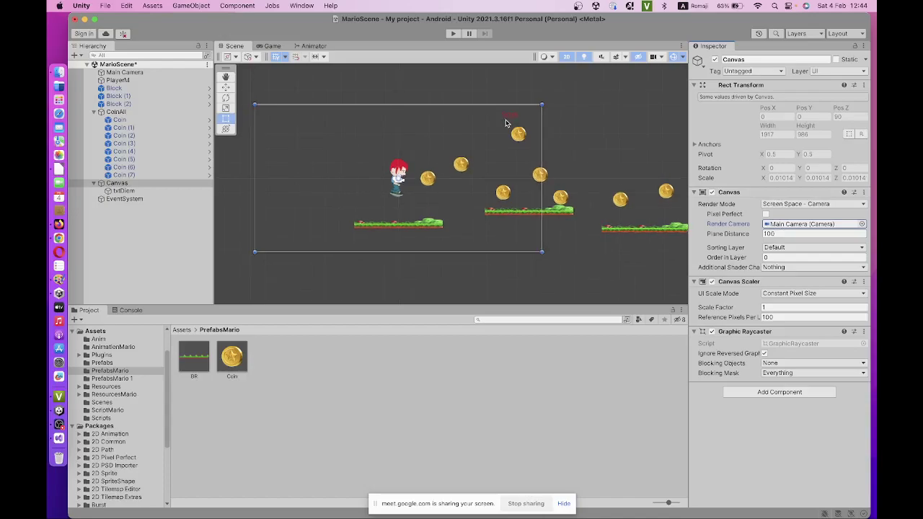
scroll(508, 122, "up", 3)
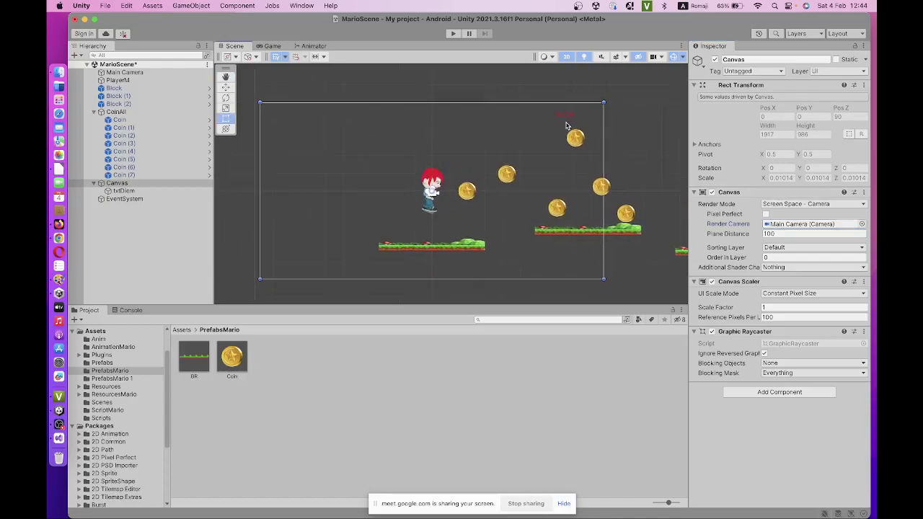
left_click(149, 191)
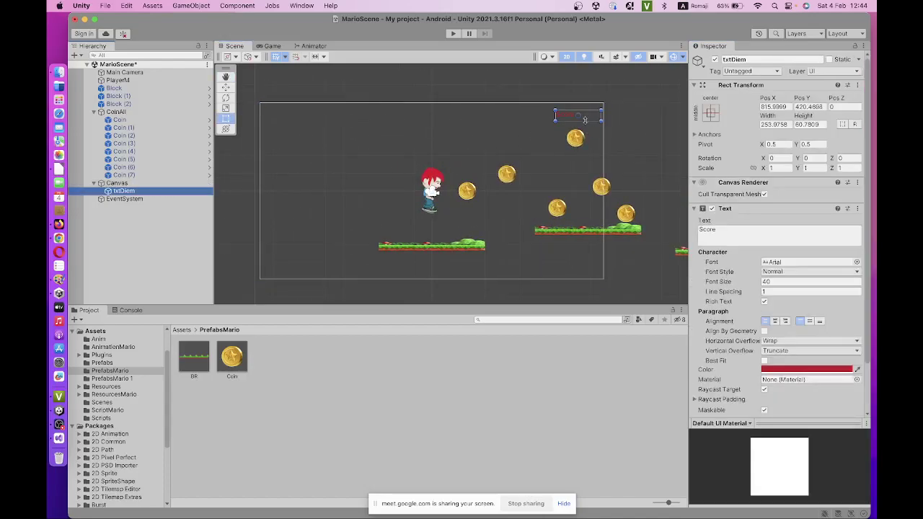
left_click(743, 230)
type(":")
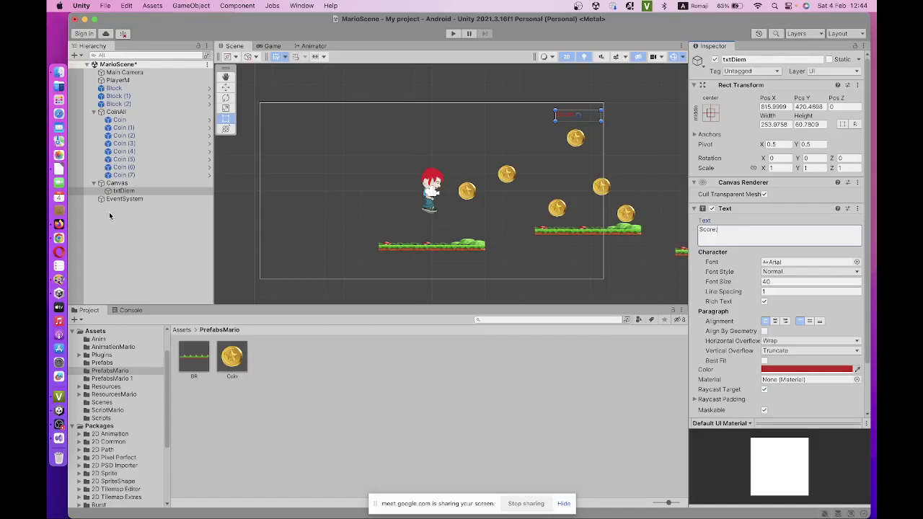
left_click(130, 185)
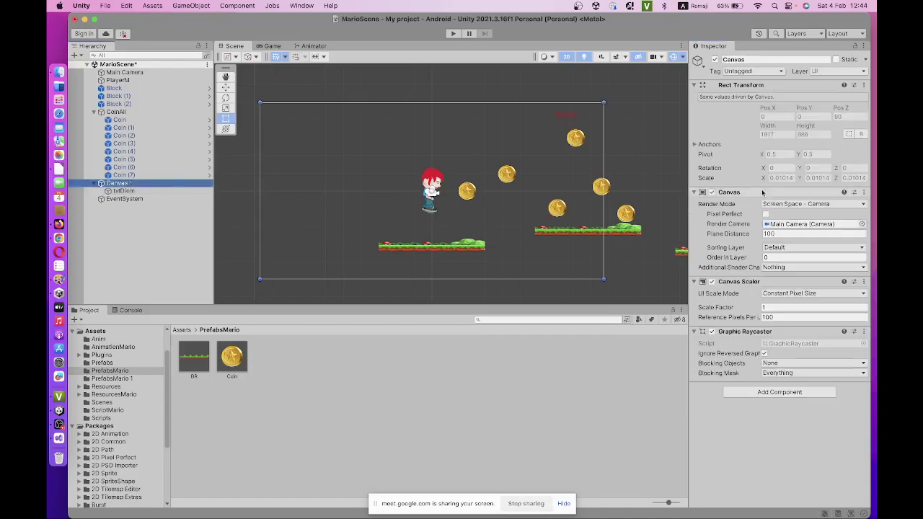
left_click(795, 208)
left_click(805, 224)
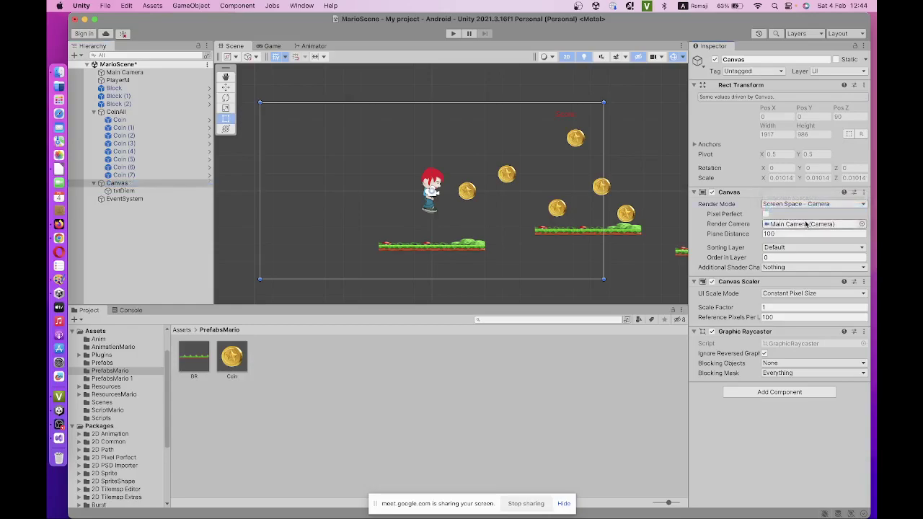
left_click(805, 224)
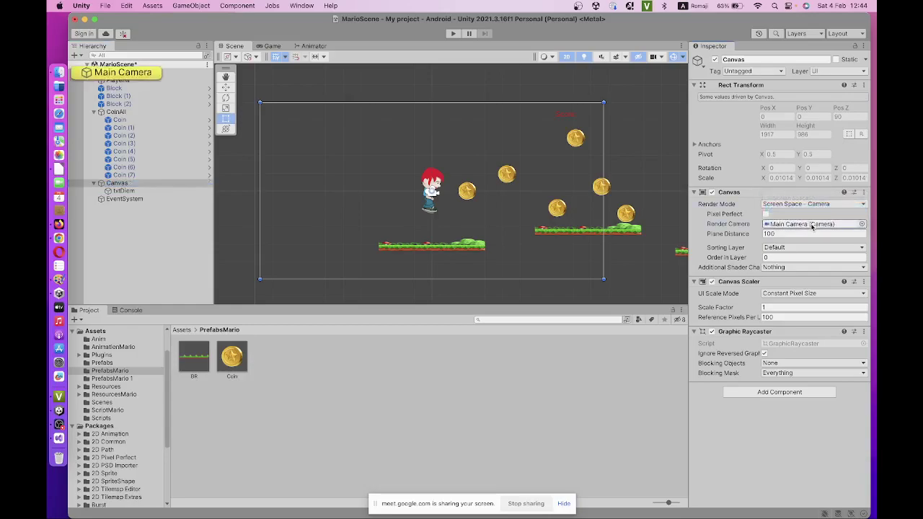
left_click(862, 224)
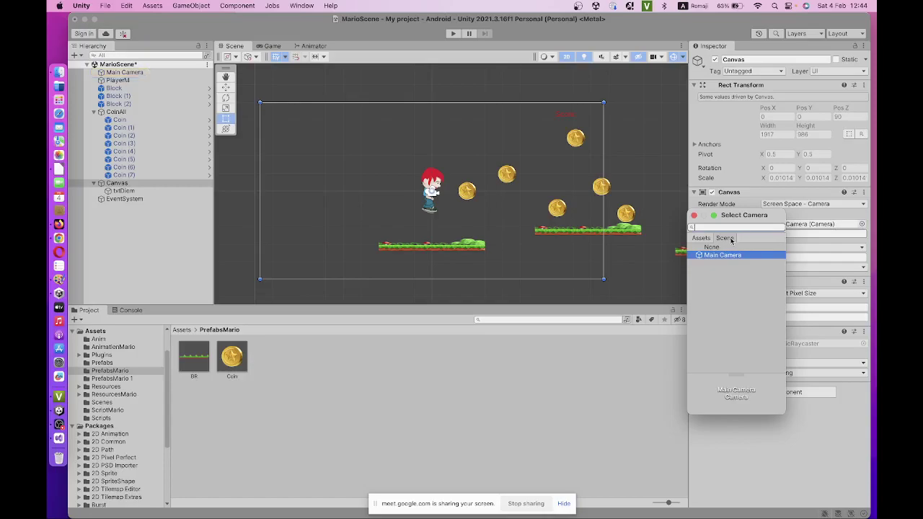
left_click(667, 170)
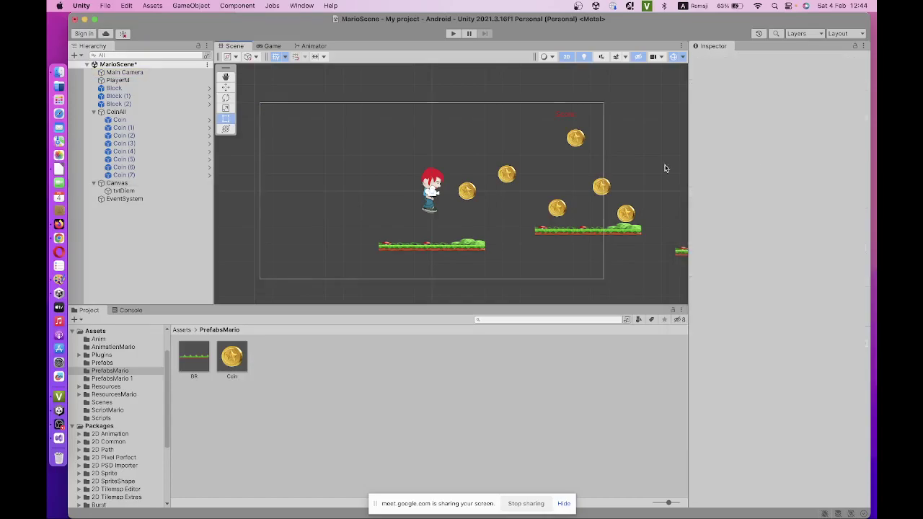
left_click(134, 191)
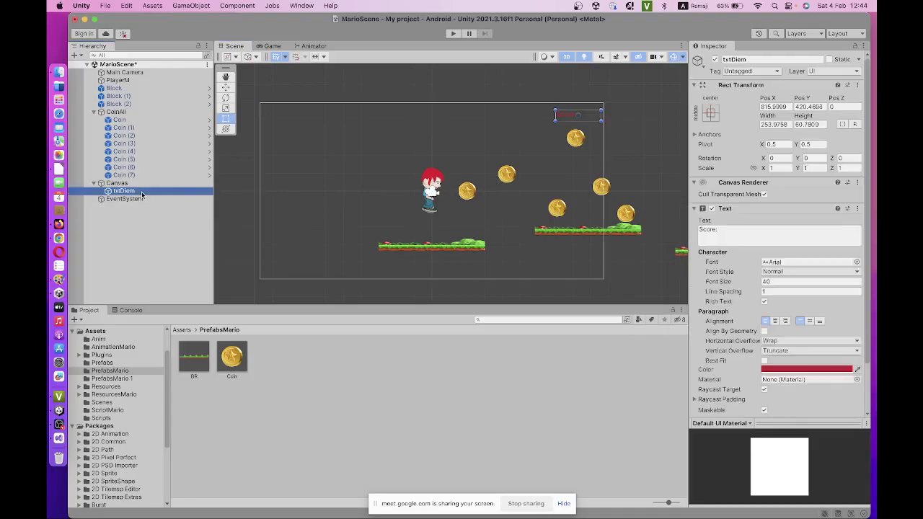
left_click(141, 200)
left_click(138, 192)
left_click(126, 183)
left_click(136, 192)
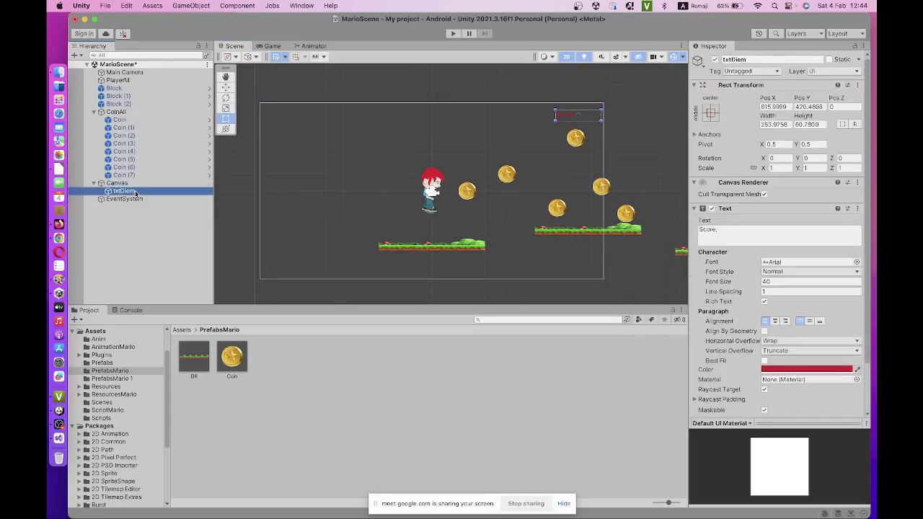
left_click(261, 47)
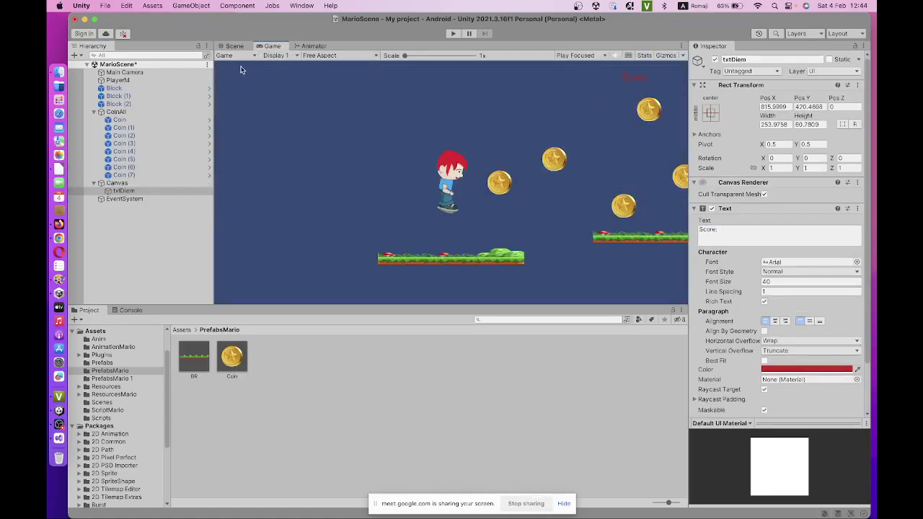
left_click(234, 45)
left_click(124, 191)
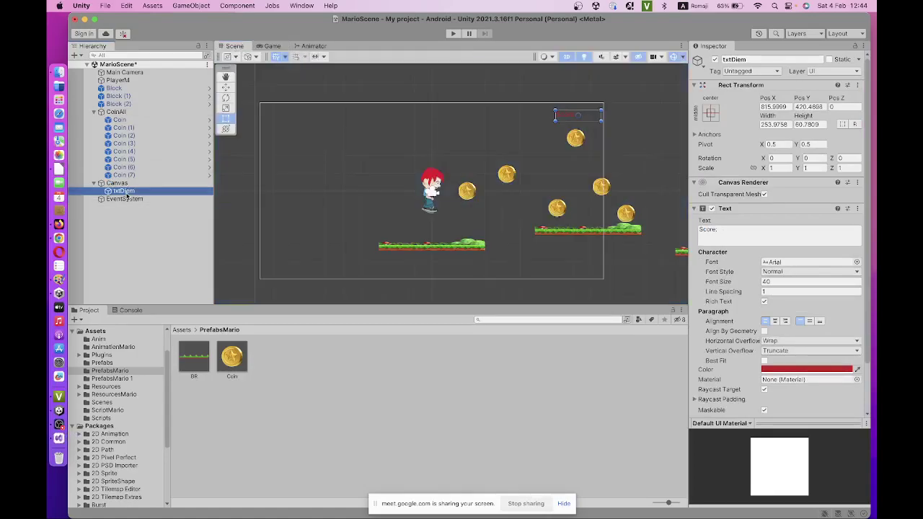
left_click(117, 183)
left_click(129, 191)
Step: Open MarioScript.cs from Assets > ScriptMario in Visual Studio
left_click(181, 330)
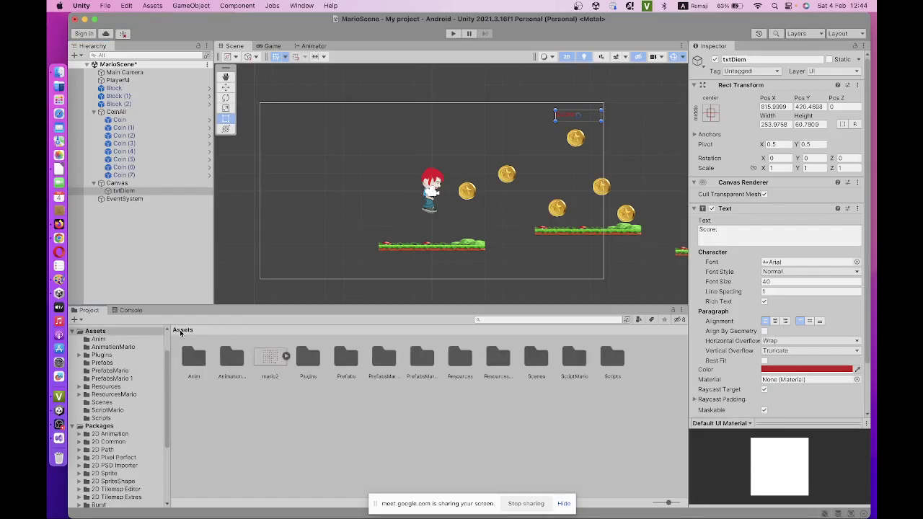
double_click(573, 367)
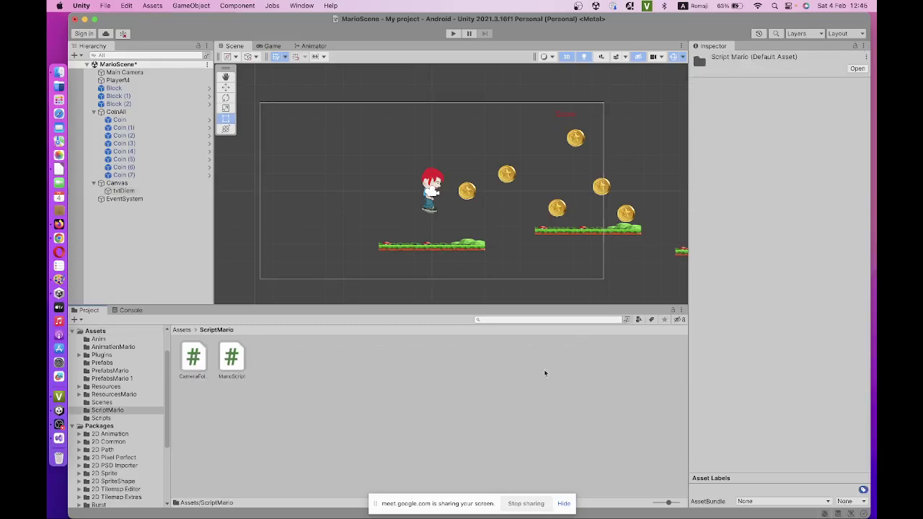
double_click(230, 366)
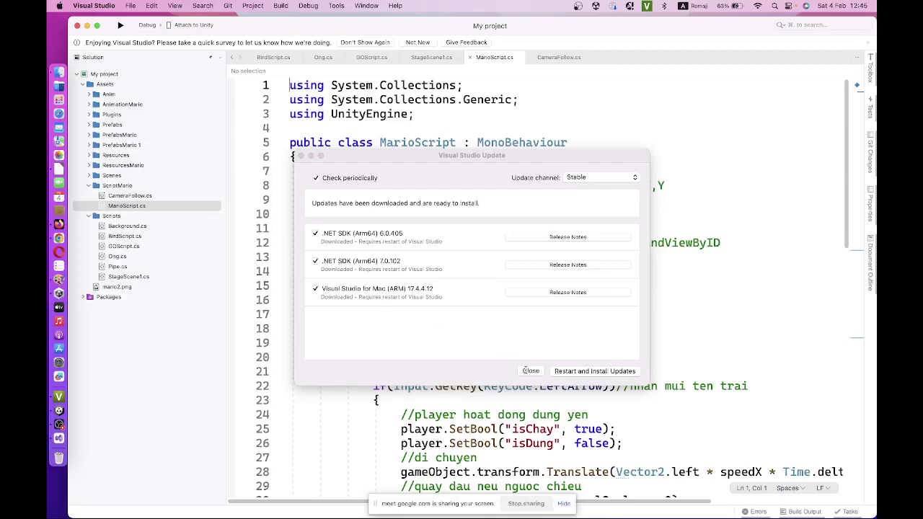
Step: Close the update notice and add 'using UnityEngine.UI;' as MarioScript's fourth using directive
left_click(530, 370)
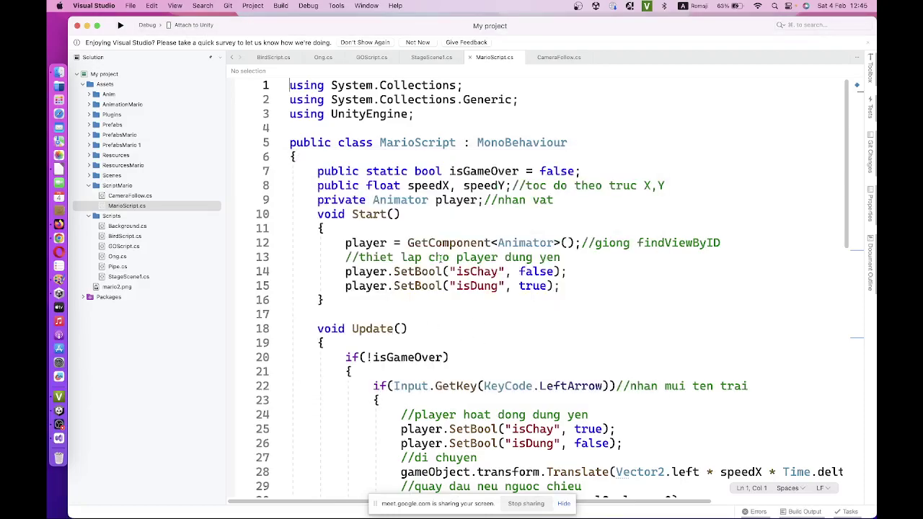
left_click(441, 124)
key("Return")
key("Up")
type("us")
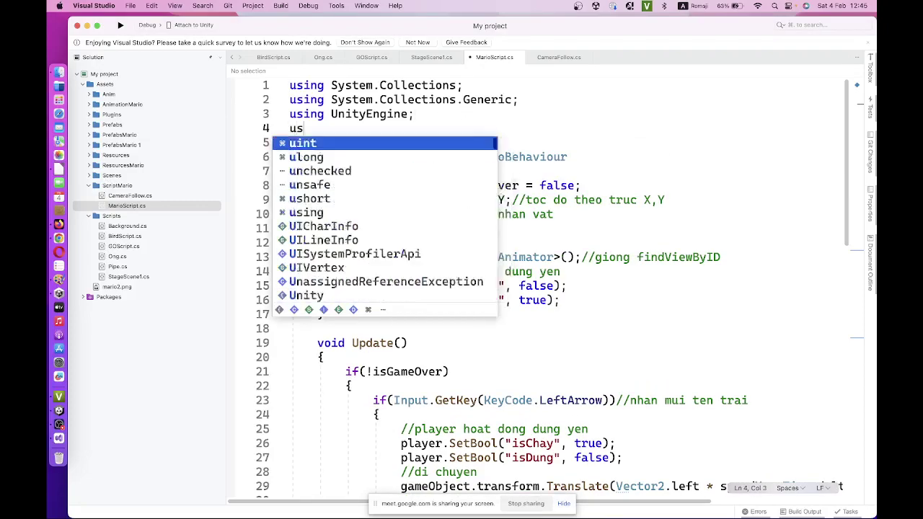
key("Return")
type("U")
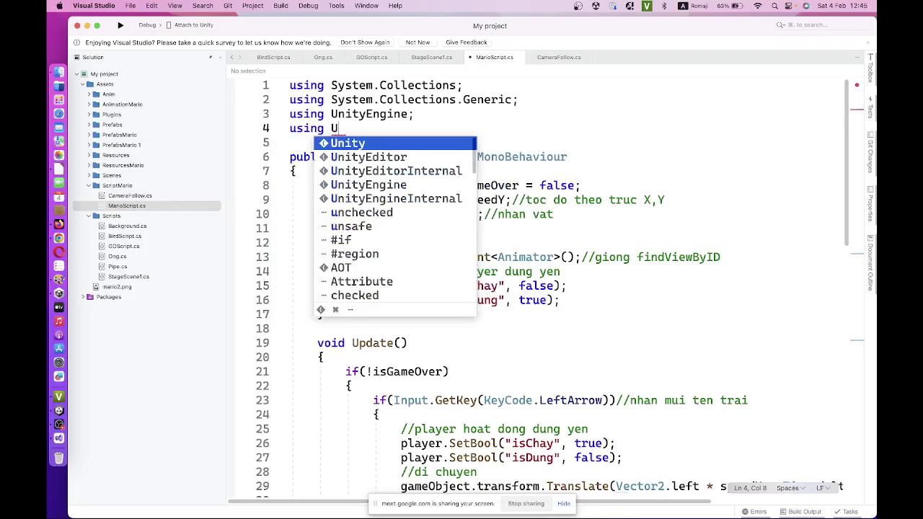
key("Down")
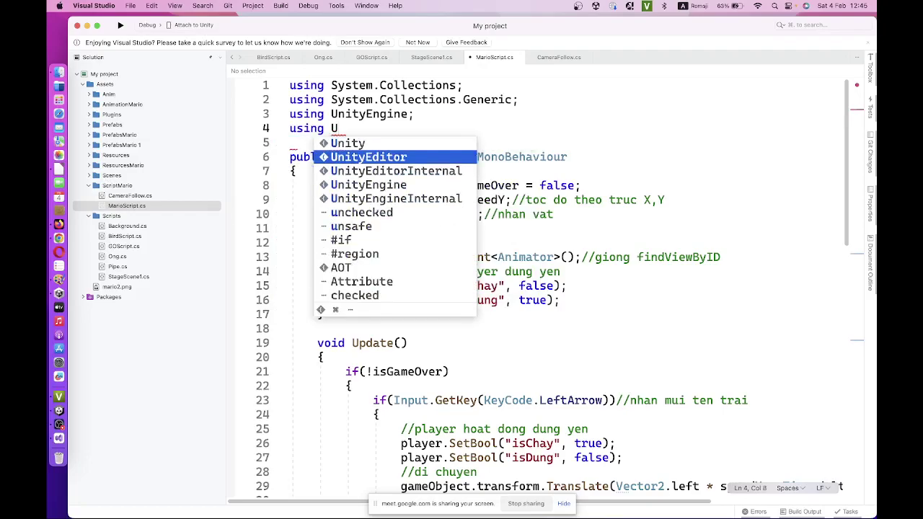
key("Down")
key("Down")
key("Return")
type(".")
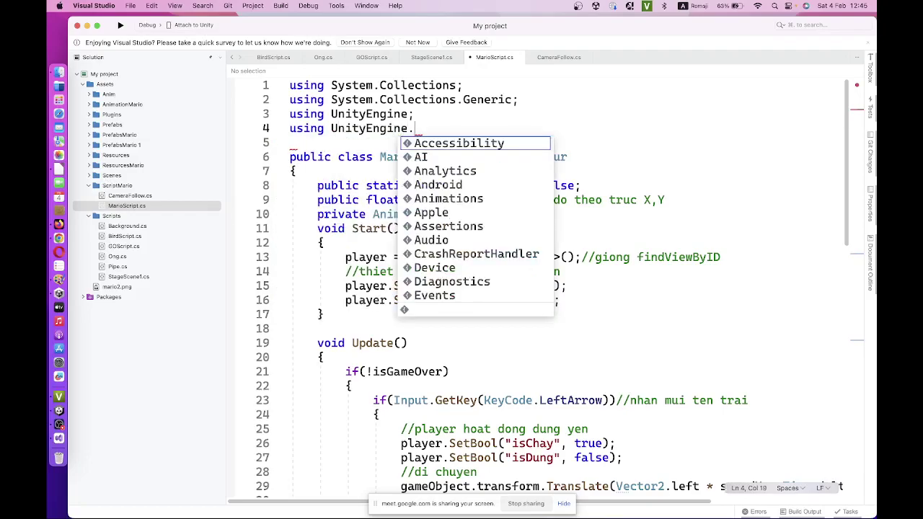
type("U")
key("Down")
key("Return")
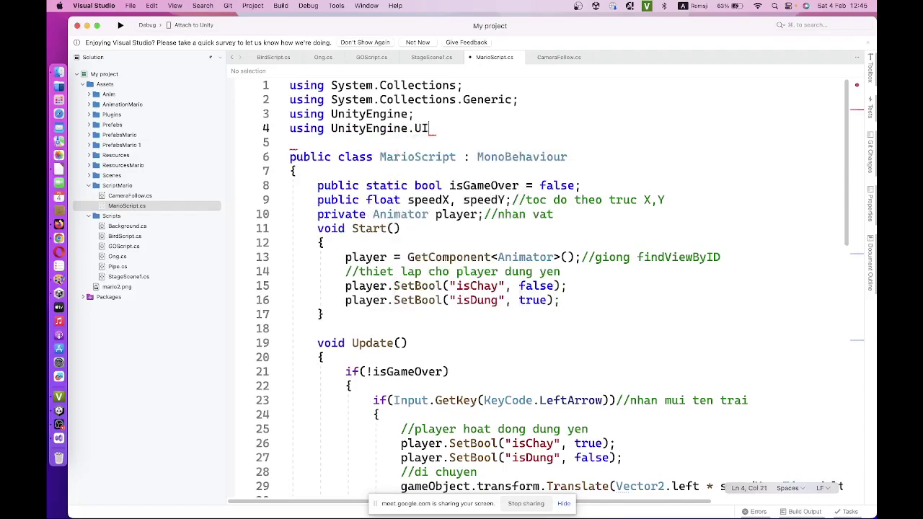
type(";")
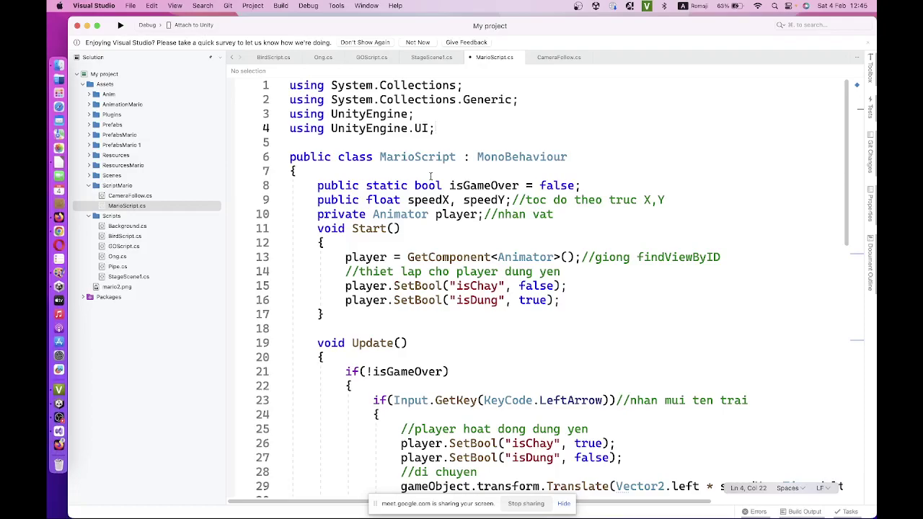
Step: Add a '//xu ly an diem' comment and an 'int score = 0;' field to the class
left_click(580, 214)
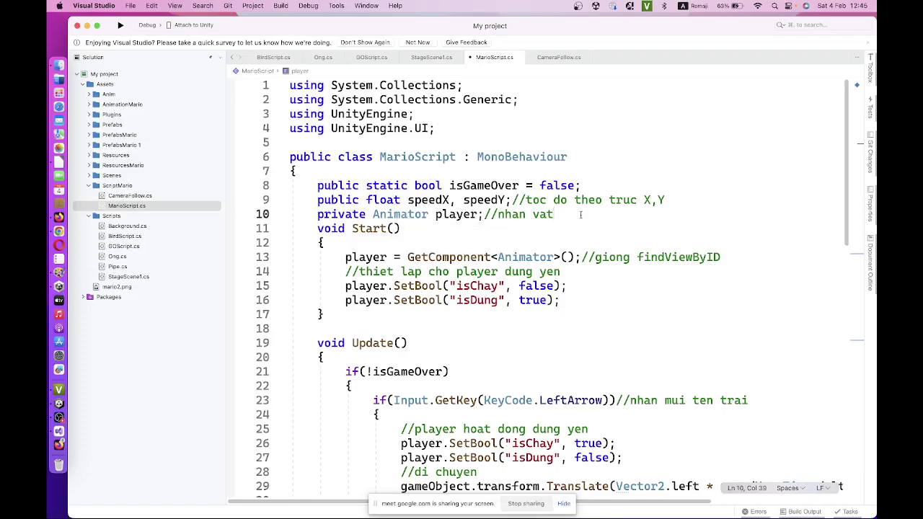
left_click(348, 175)
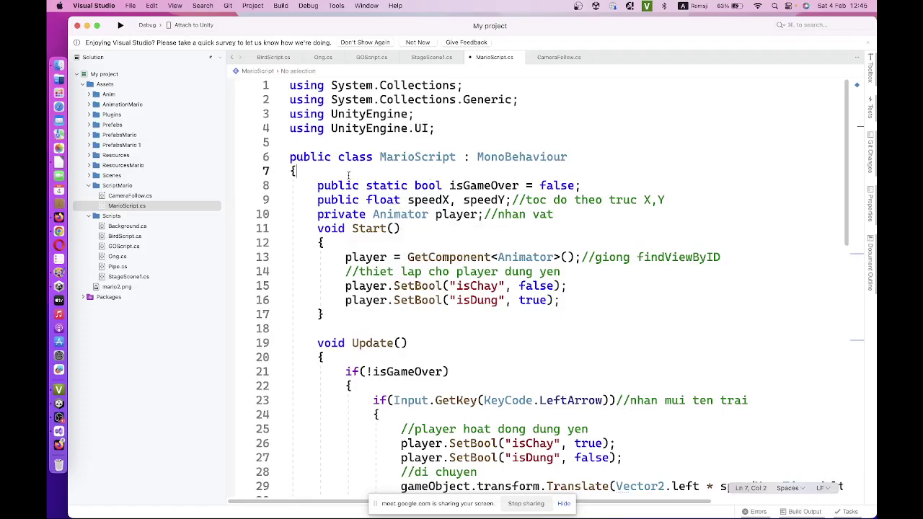
key("Return")
type("//x")
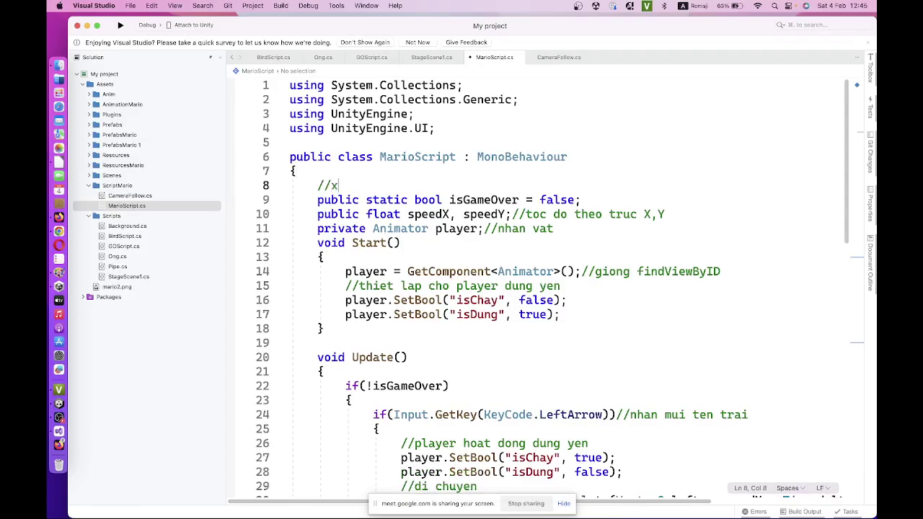
type("u ly an d")
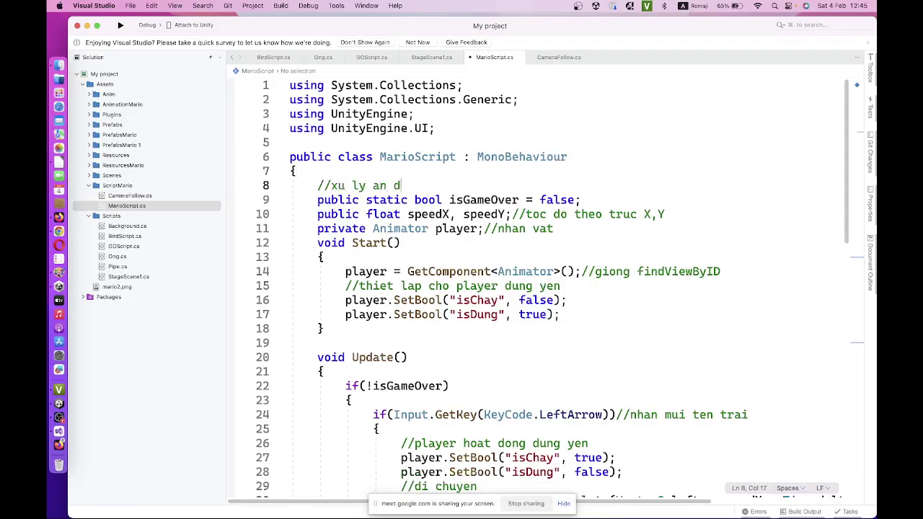
type("iem")
key("Return")
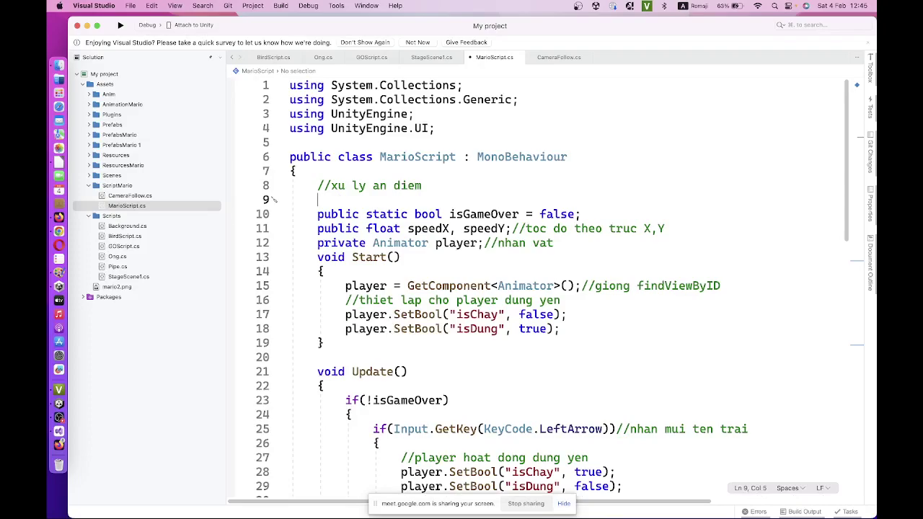
type("int s")
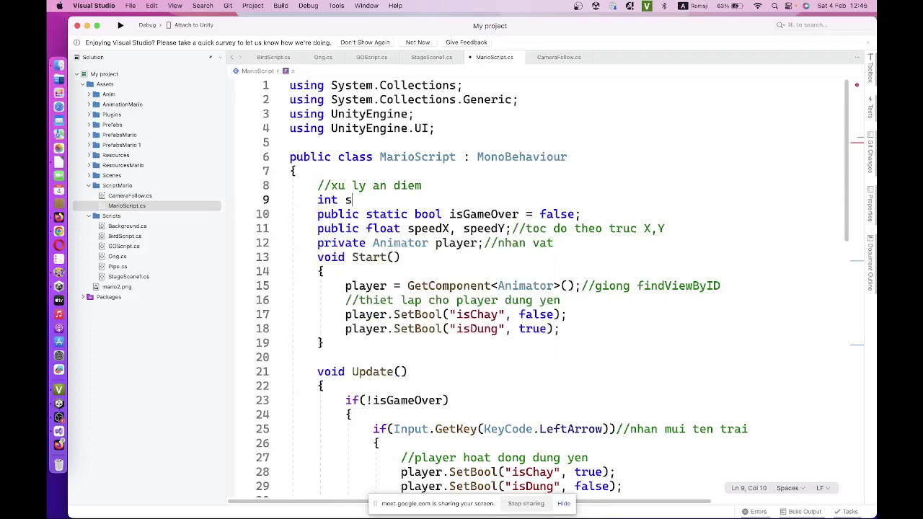
type("core = 0;")
Step: Declare 'public Text txtScore;', add a '//---' separator, and begin a new line inside Start()
key("Return")
type("pu")
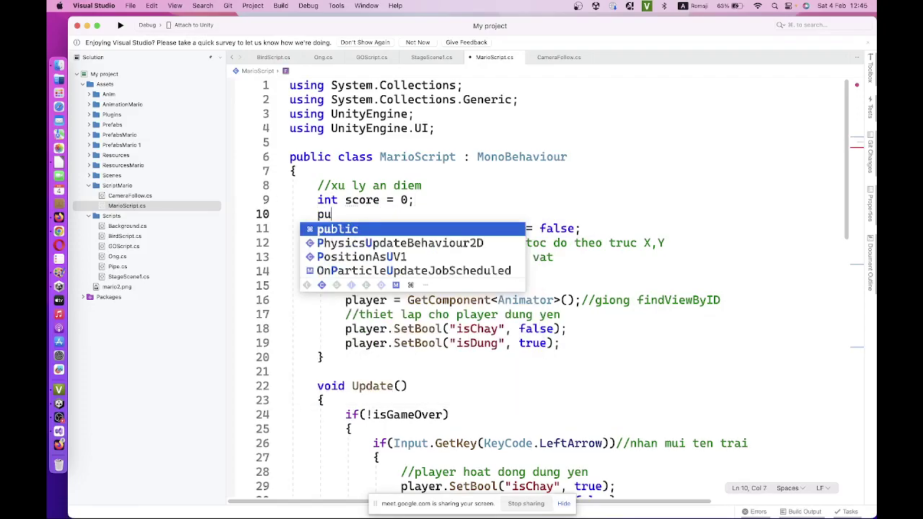
key("Tab")
type("Tex")
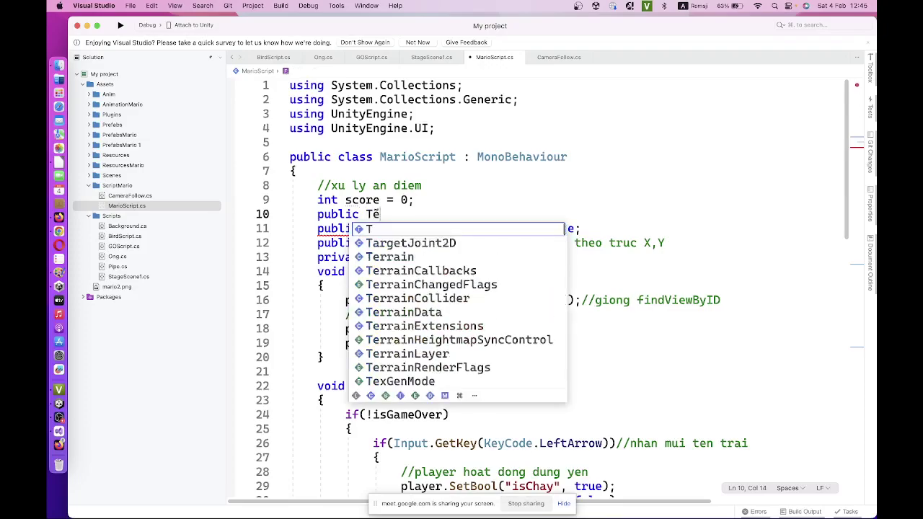
type("x")
key("Down")
key("Tab")
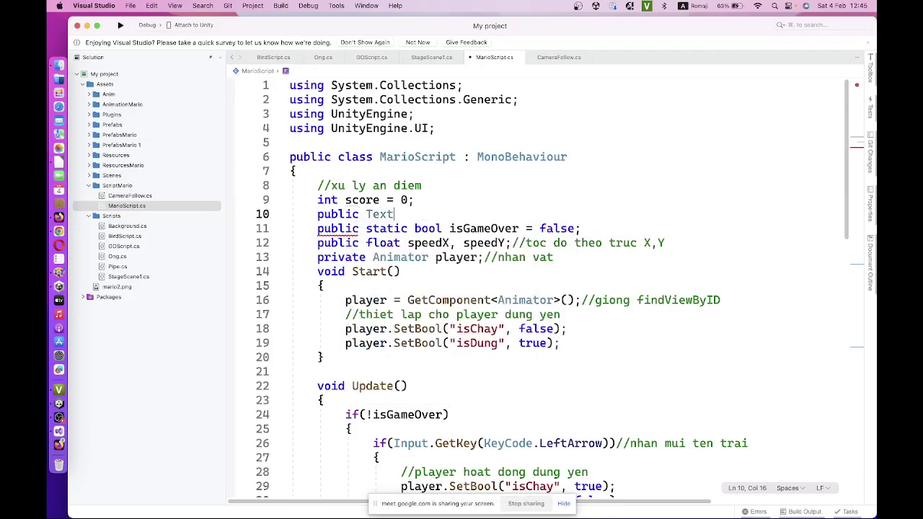
type(" txt")
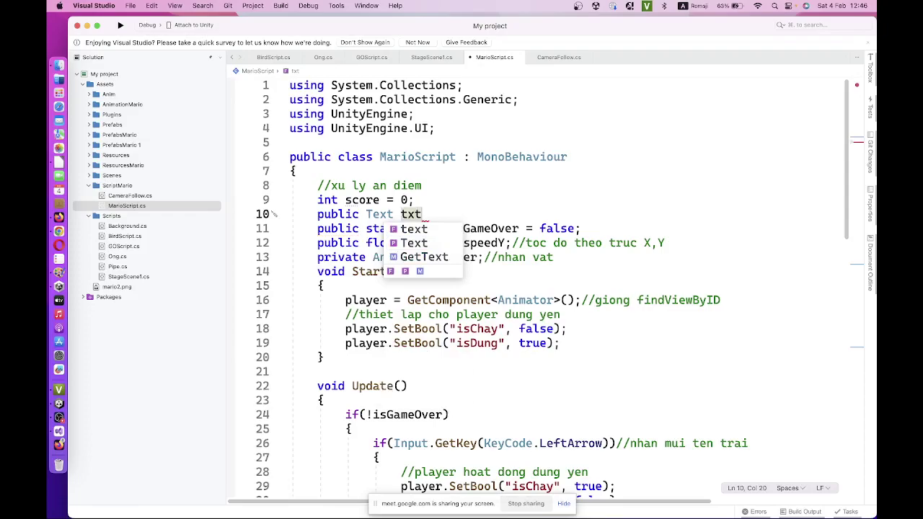
type("Diem")
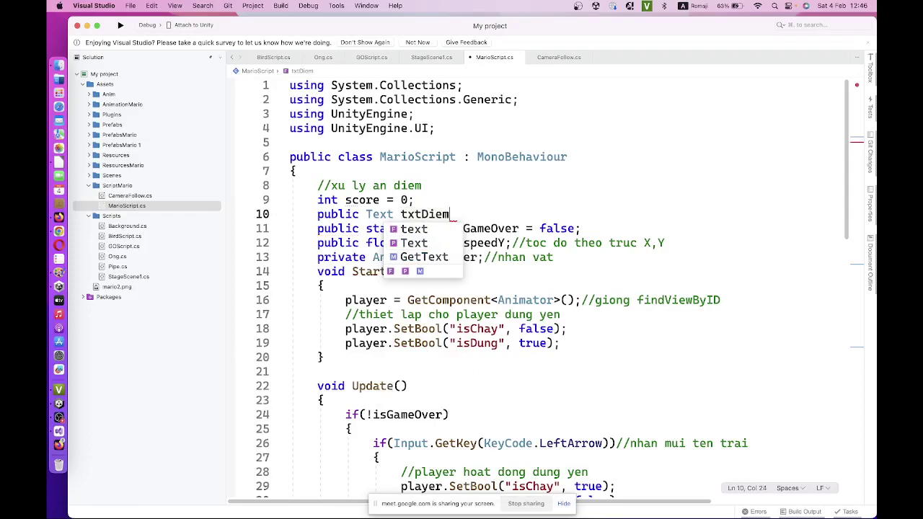
key("BackSpace")
key("BackSpace")
key("BackSpace")
key("BackSpace")
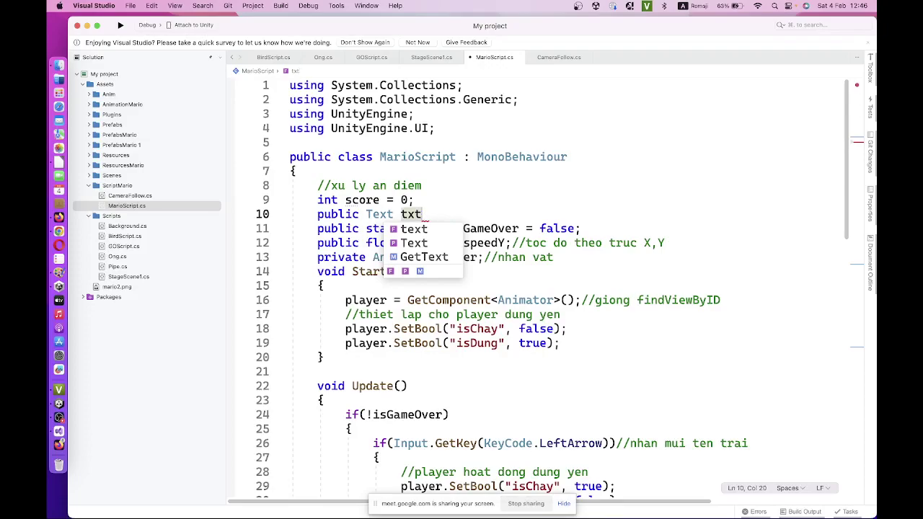
type("Score;")
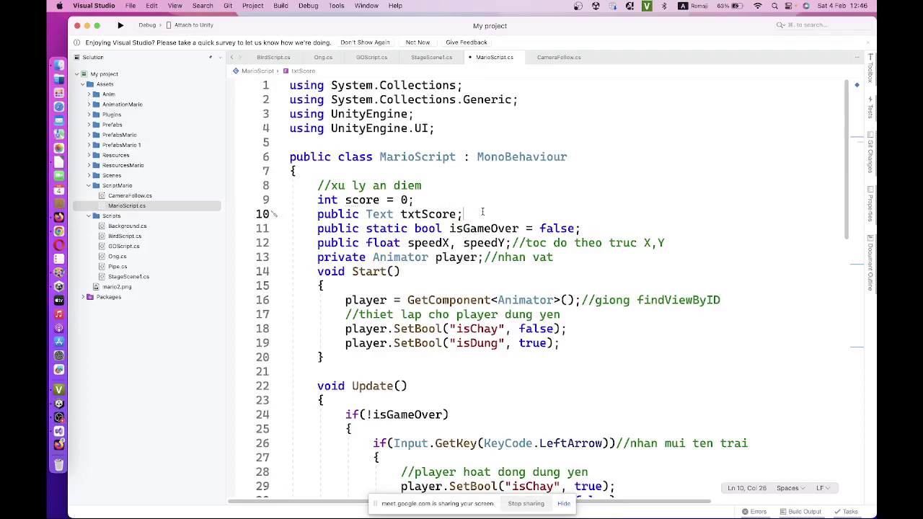
key("Return")
type("//")
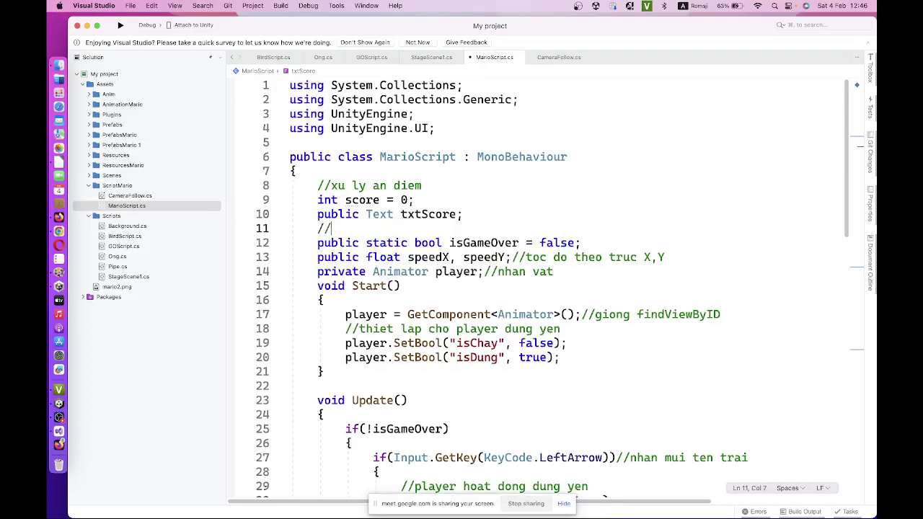
type("---")
left_click(372, 302)
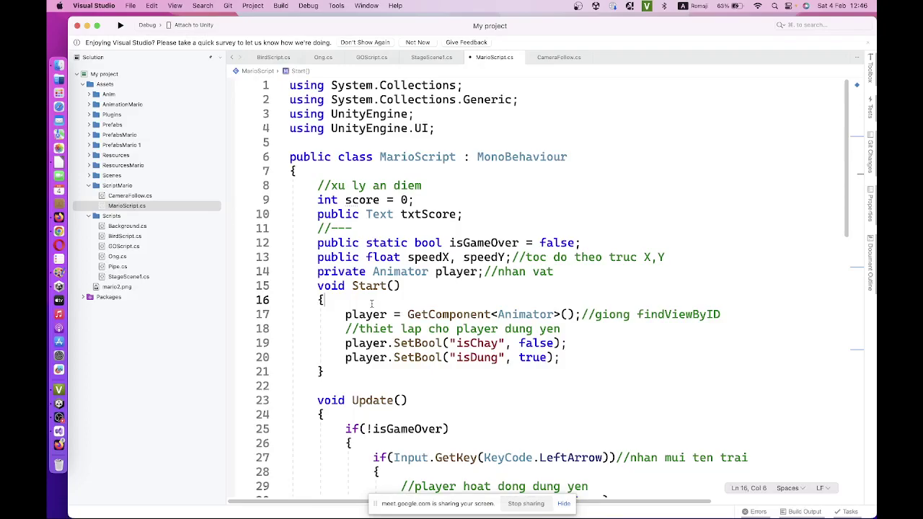
key("Return")
Step: On line 17 of Start(), begin the assignment txtScore = GameObject.Find("")
type("txt")
key("Return")
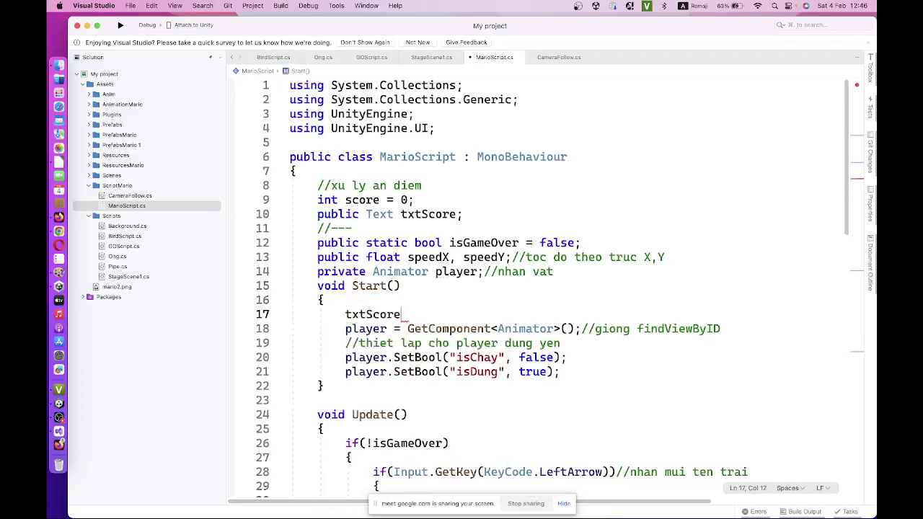
type("=")
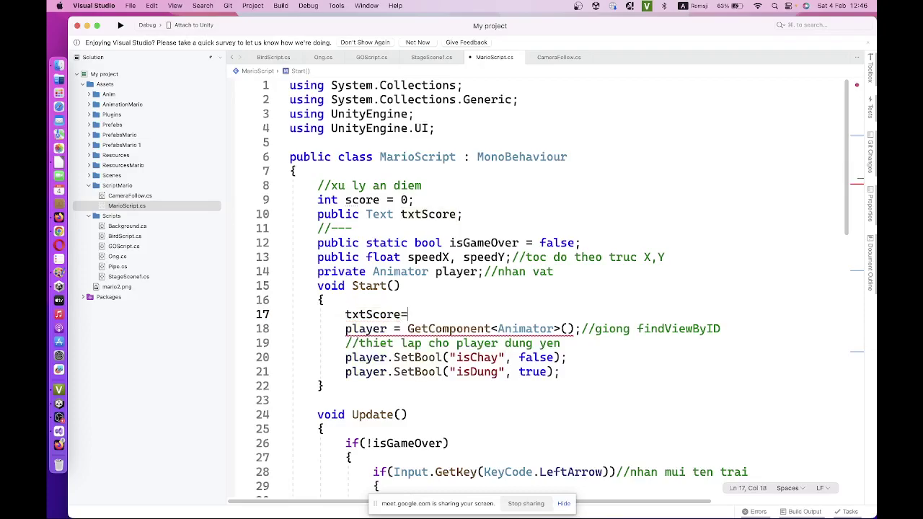
type("Ge")
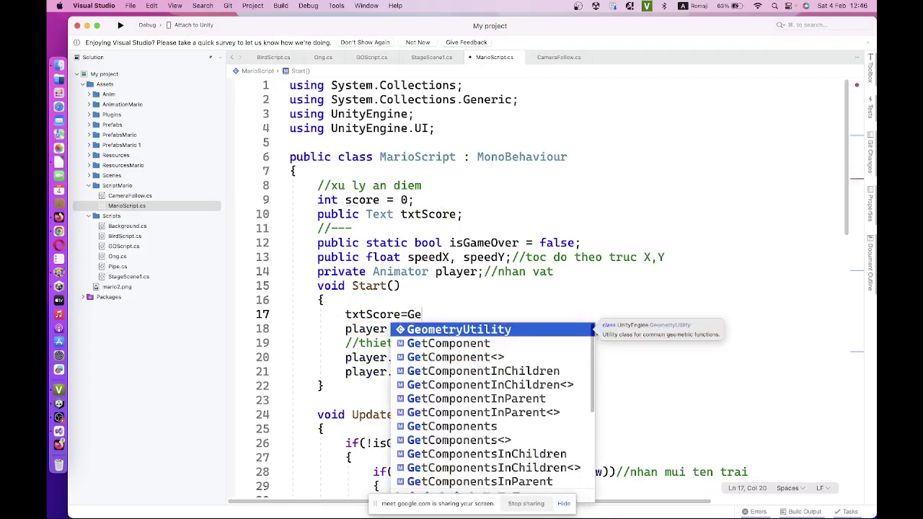
key("BackSpace")
type("ameObject.")
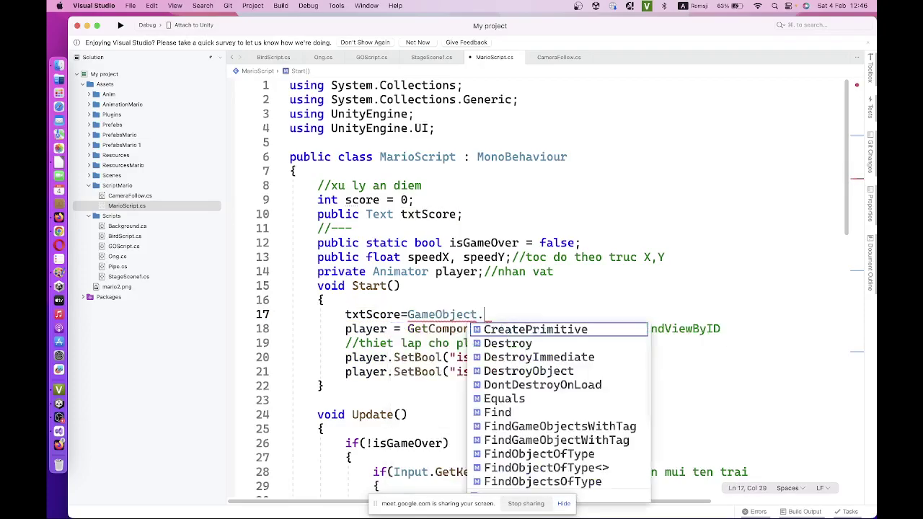
type("F")
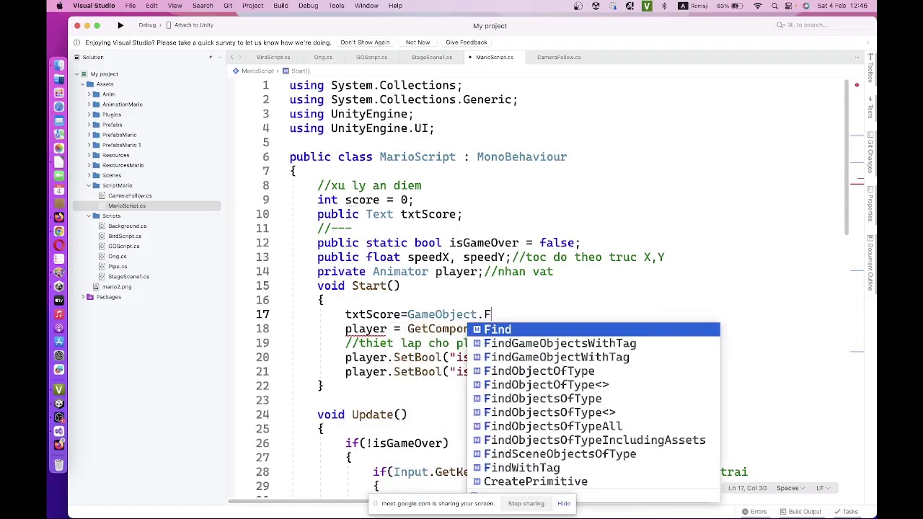
type("i")
key("Tab")
type("(")
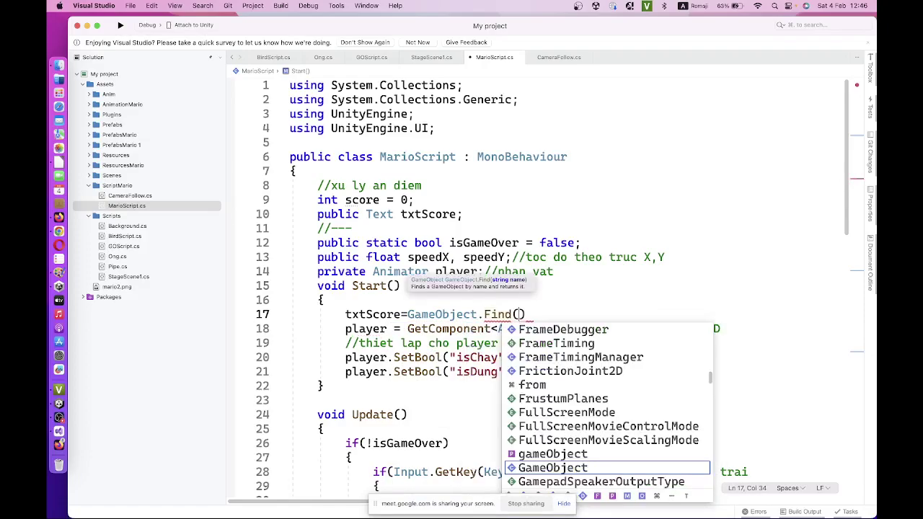
type("\"")
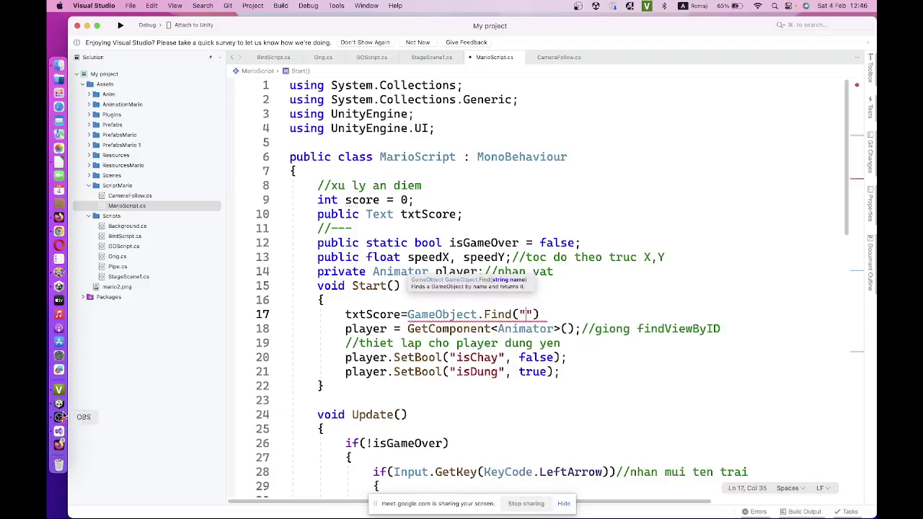
Step: In Unity, inspect the txtDiem score text object in the Hierarchy, then deselect it
left_click(60, 406)
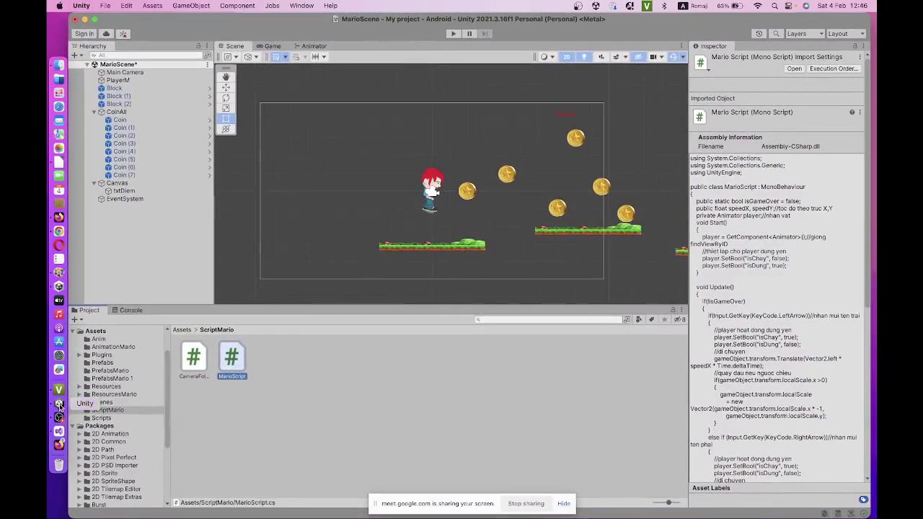
left_click(133, 192)
right_click(130, 192)
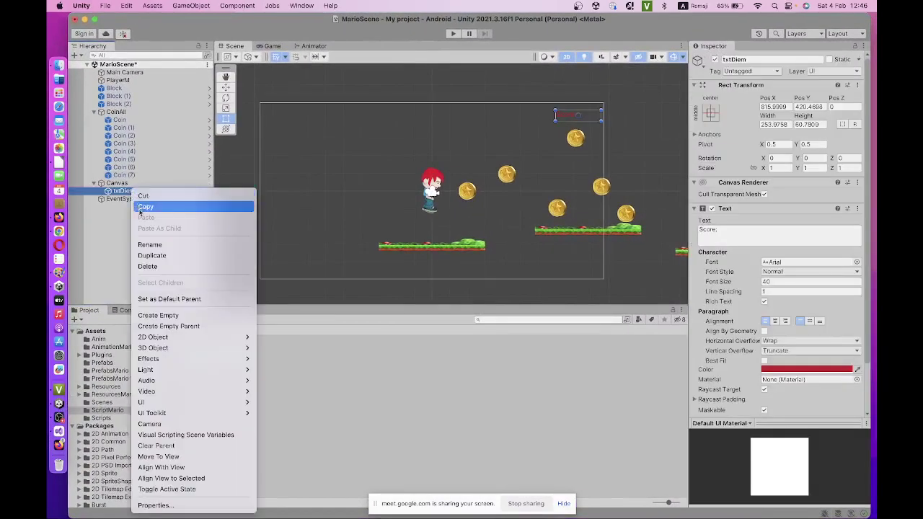
left_click(125, 191)
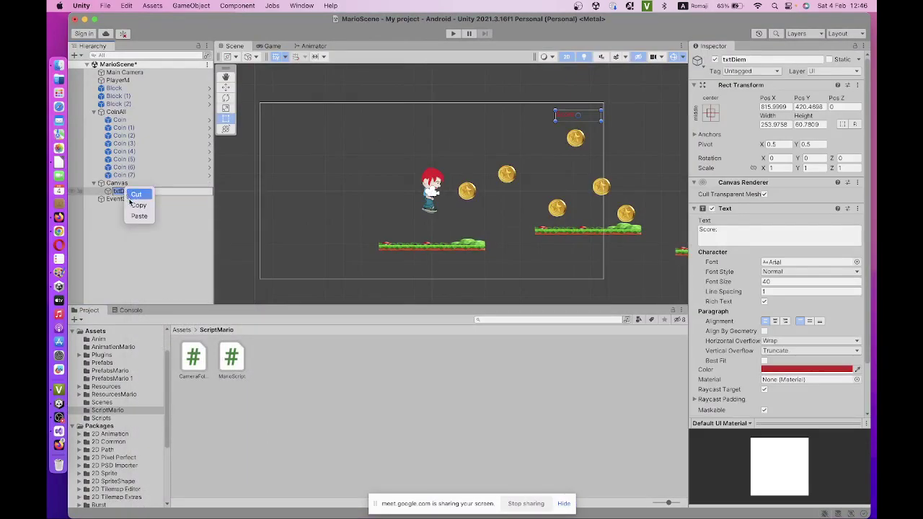
left_click(138, 226)
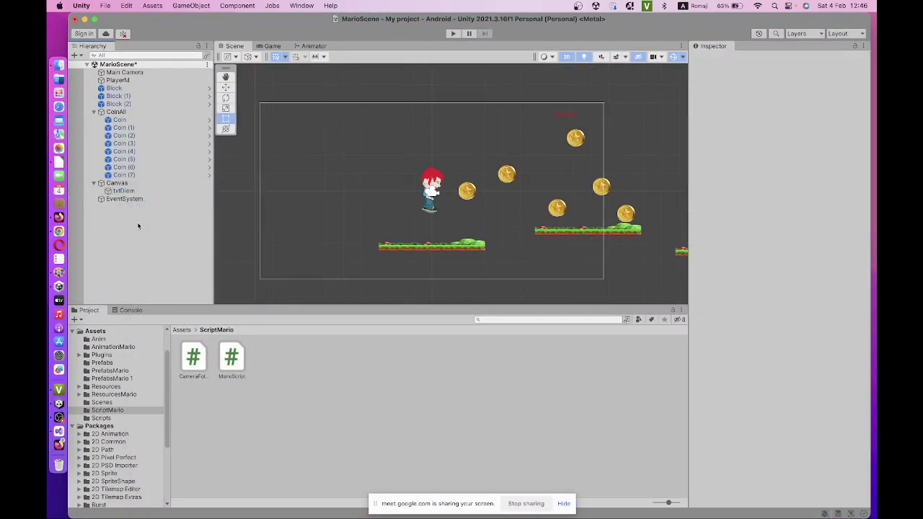
left_click(60, 432)
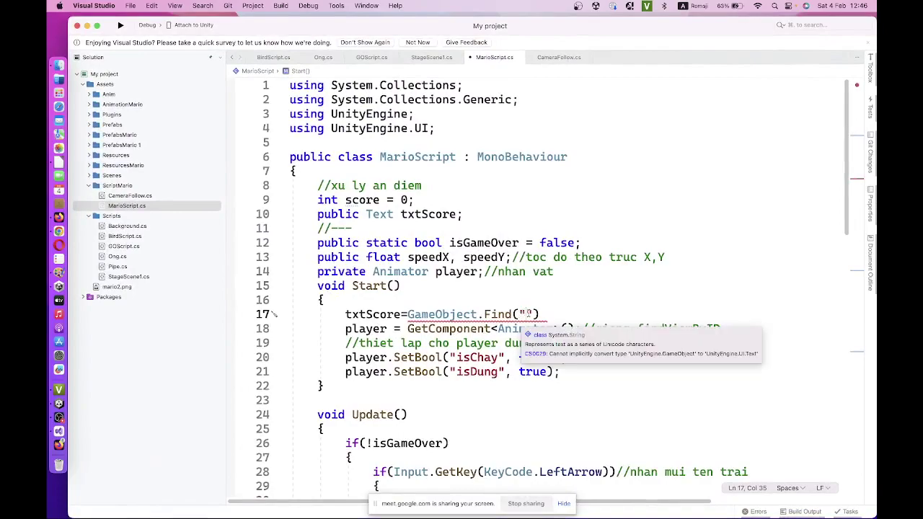
Step: Complete the line as GameObject.Find("txtDiem").GetComponent<Text>(); //anh xa and save MarioScript
type("txtDiem")
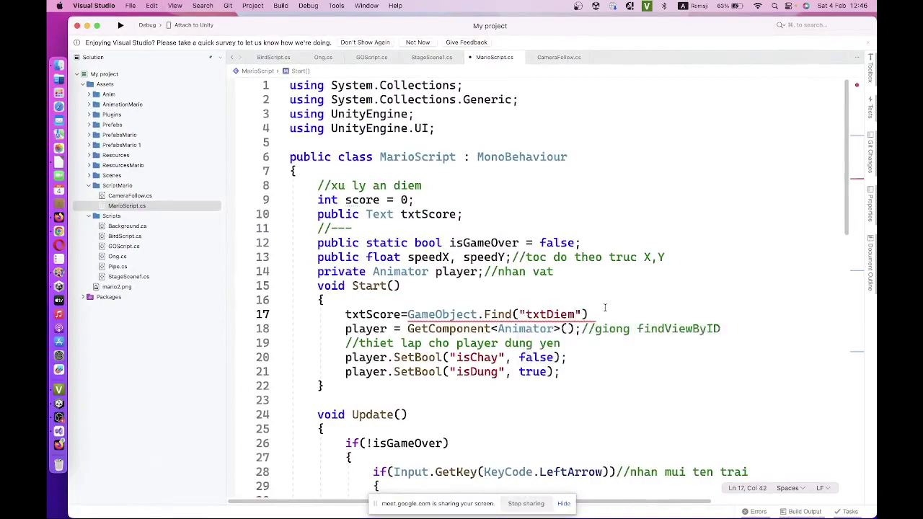
left_click(600, 311)
type(".Get")
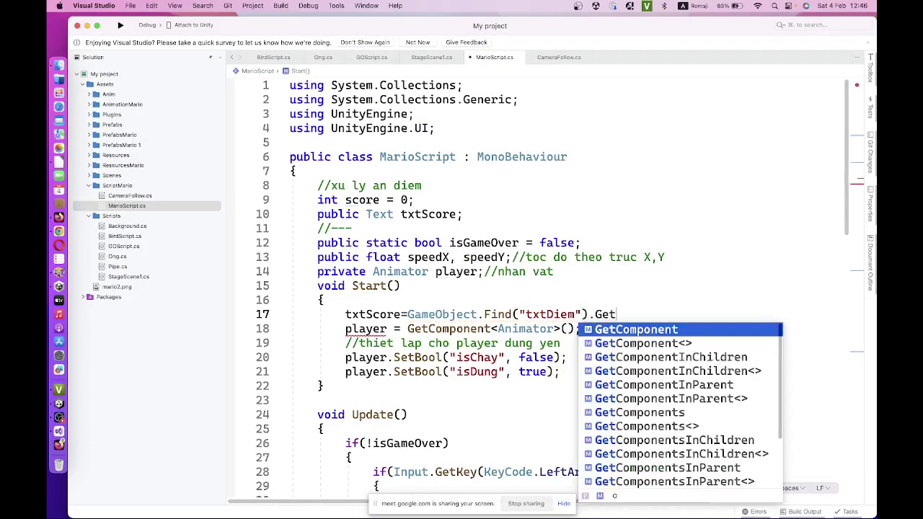
key("Tab")
type("<T")
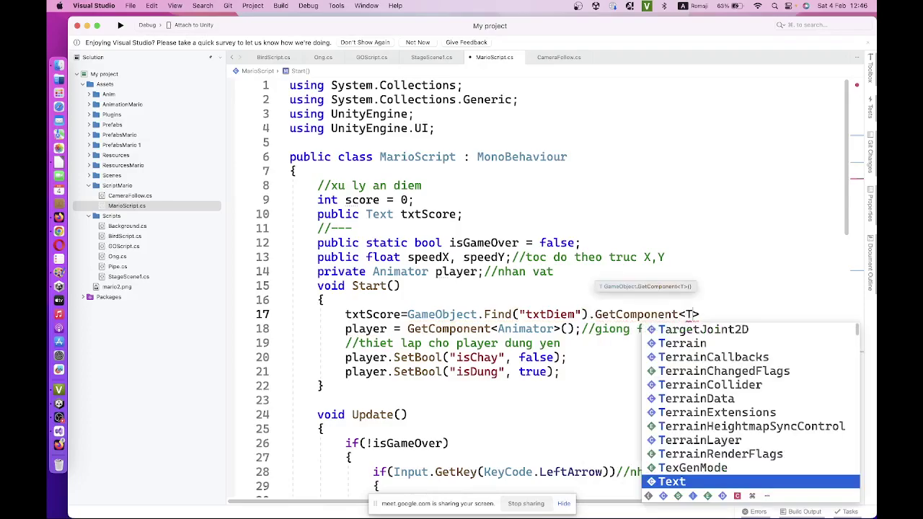
type("ex")
key("Tab")
type(">")
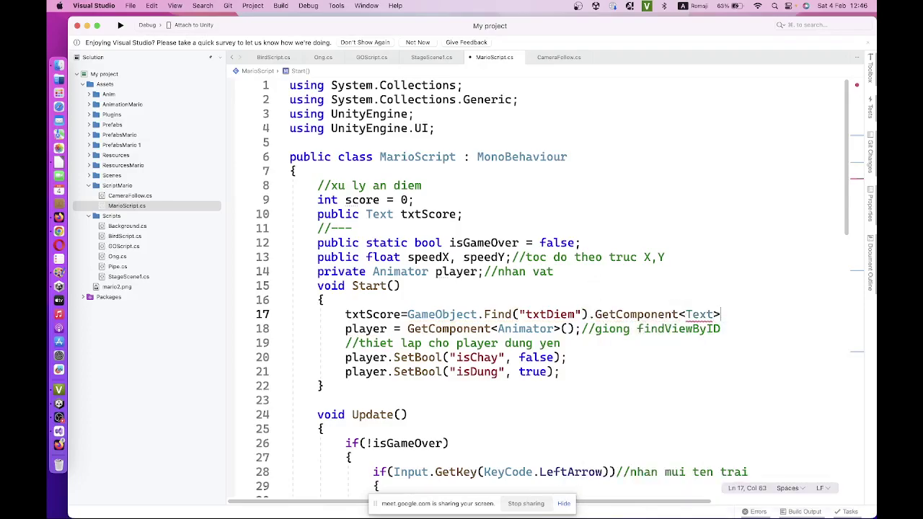
type("();//")
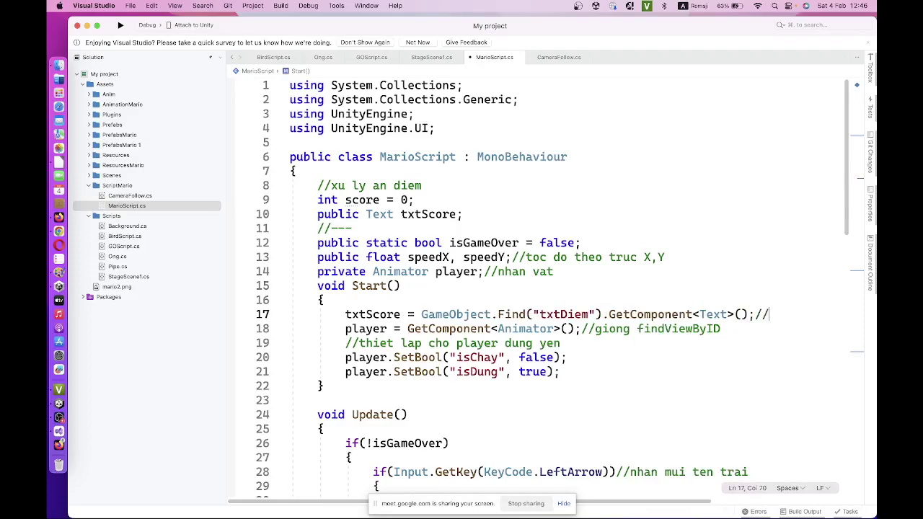
type("xanh")
key("BackSpace")
key("BackSpace")
key("BackSpace")
key("BackSpace")
type("anh xa")
key("super+s")
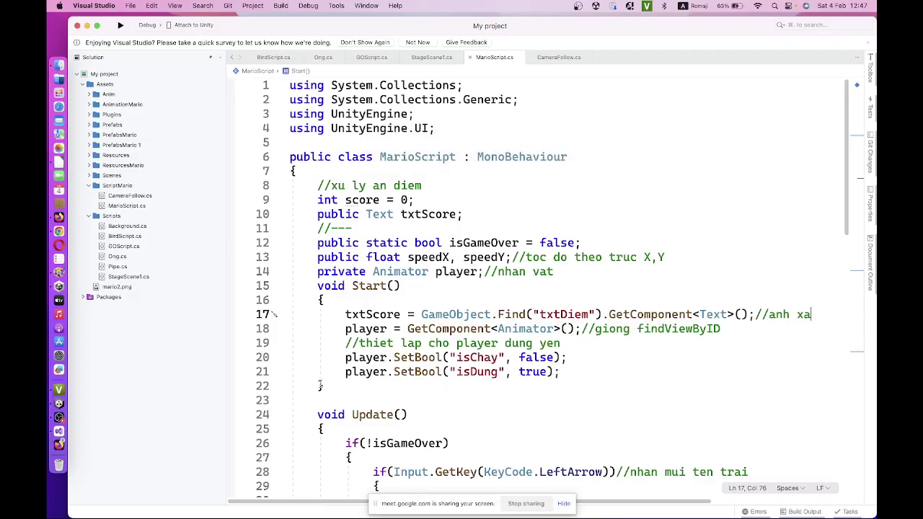
Step: Add a '1' to the score comment and highlight the score declarations and txtScore assignment
scroll(321, 386, "down", 1)
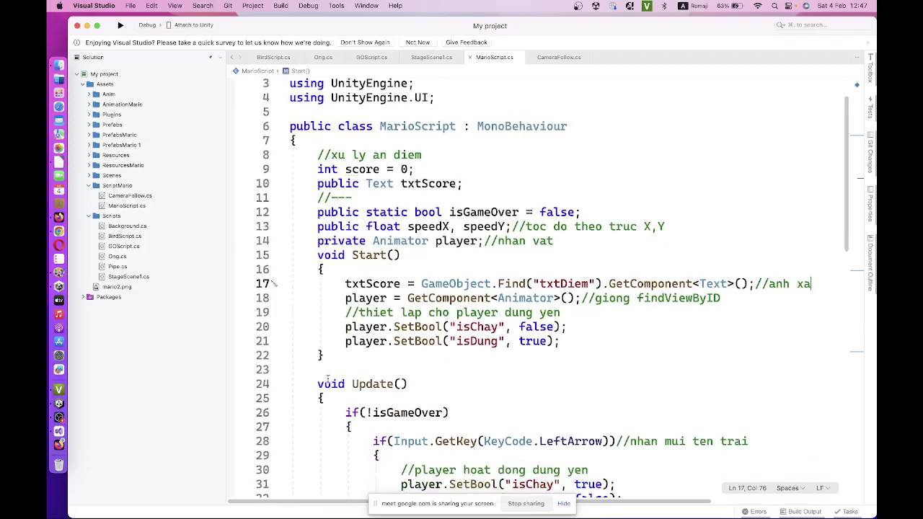
left_click(332, 155)
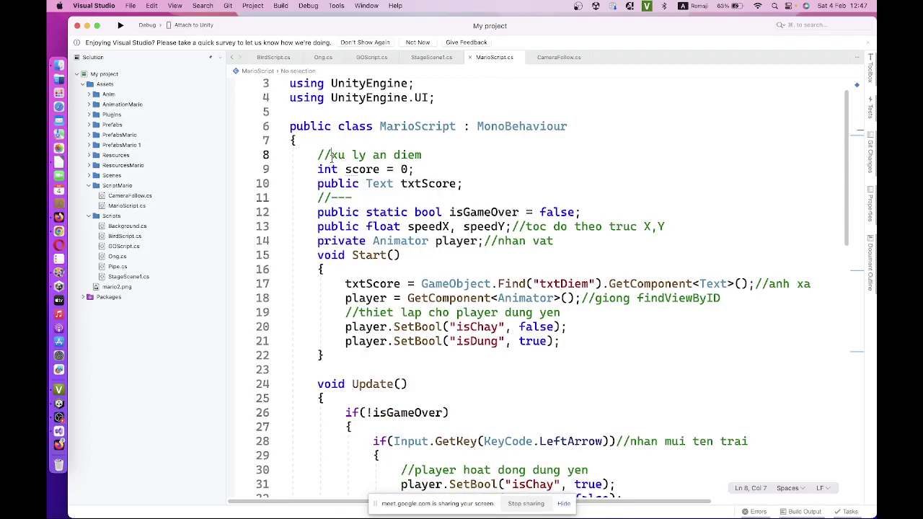
type("1.")
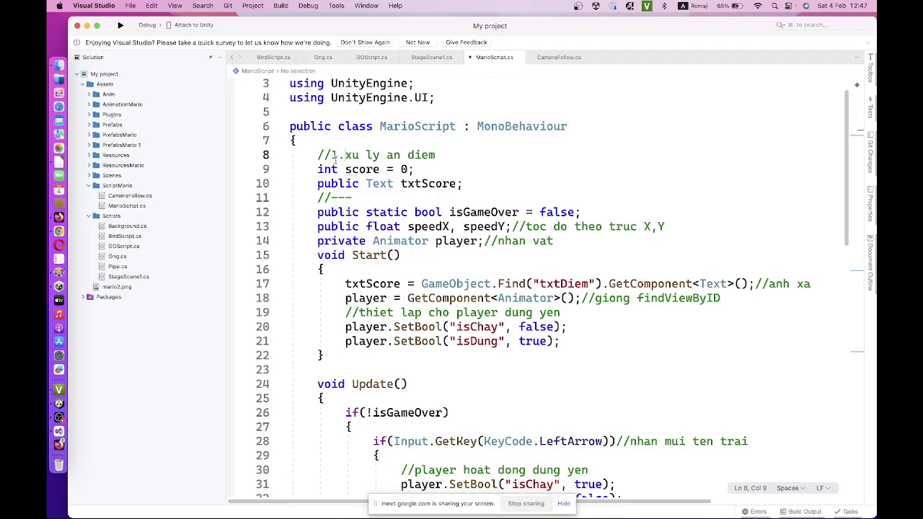
key("BackSpace")
key("BackSpace")
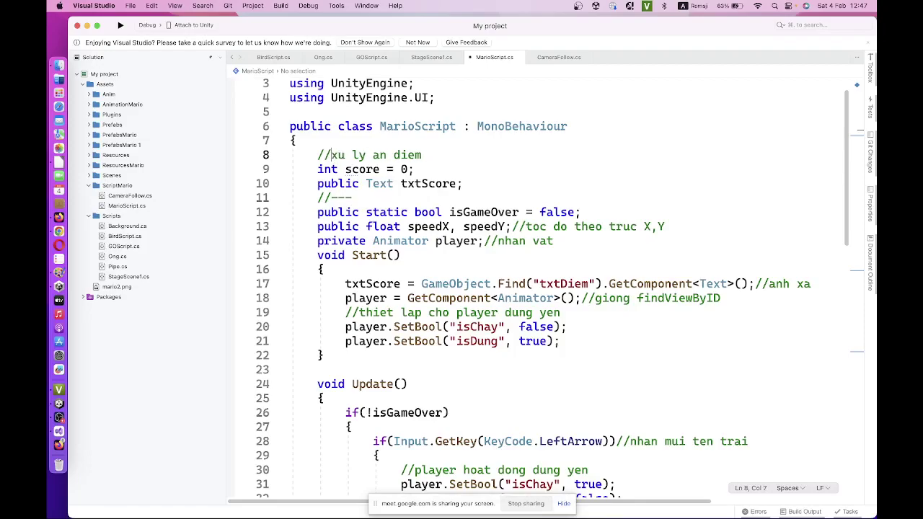
left_click_drag(314, 154, 463, 183)
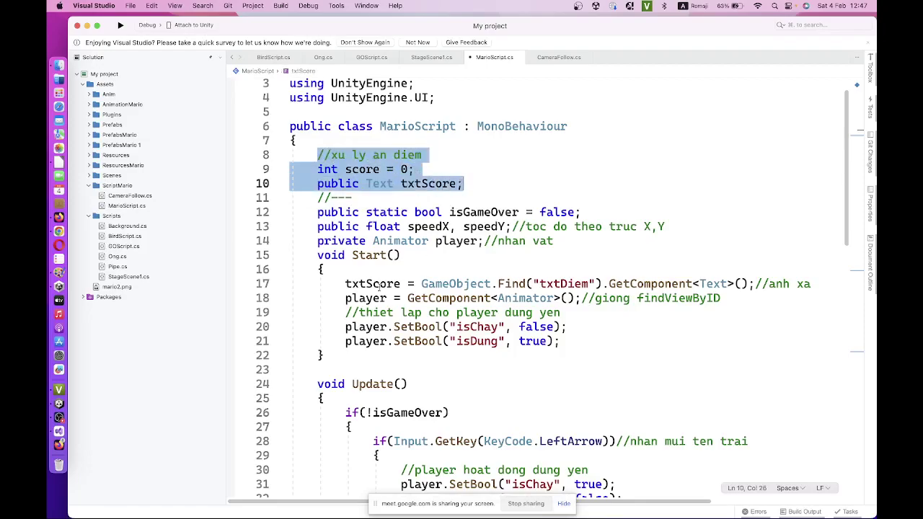
left_click_drag(339, 283, 817, 284)
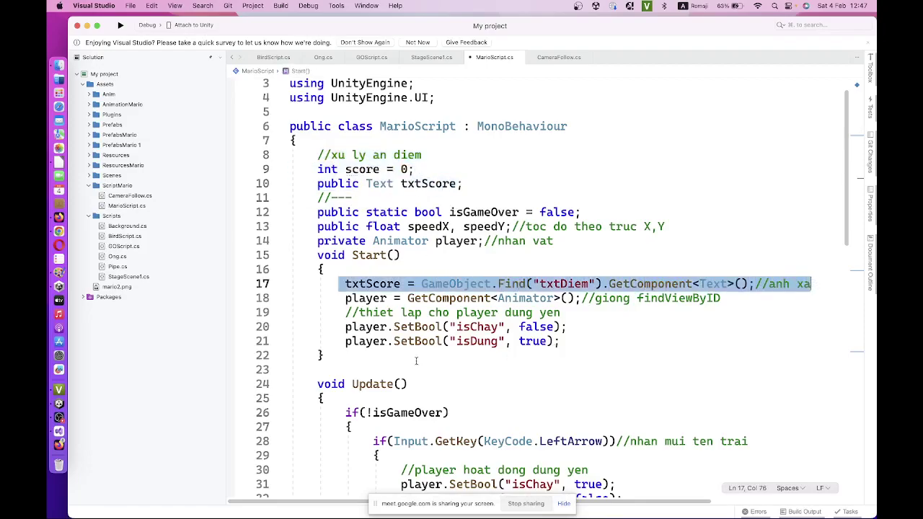
left_click(363, 355)
Step: Below Start(), add the comment '//ham xu ly va cham' and an OnCollisionEnter2D method stub
key("Return")
type("//ham ")
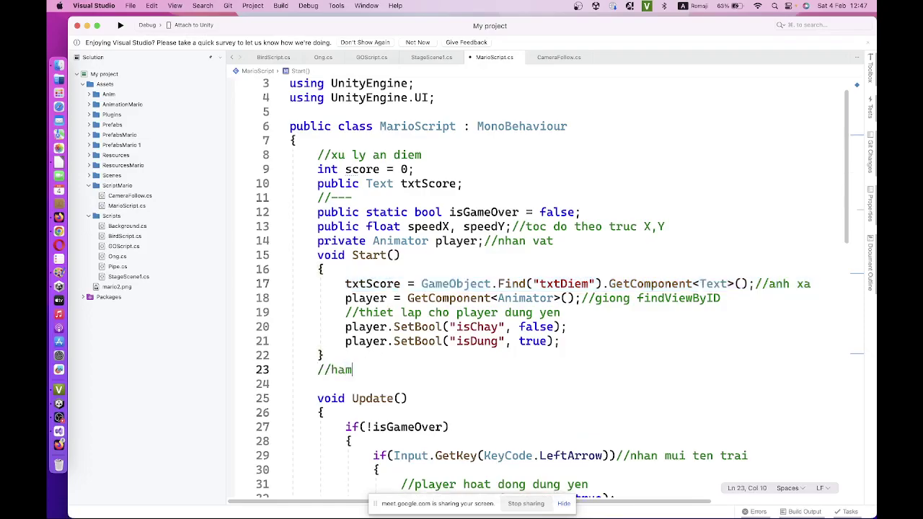
type("xu ly ")
type("va cham")
key("Return")
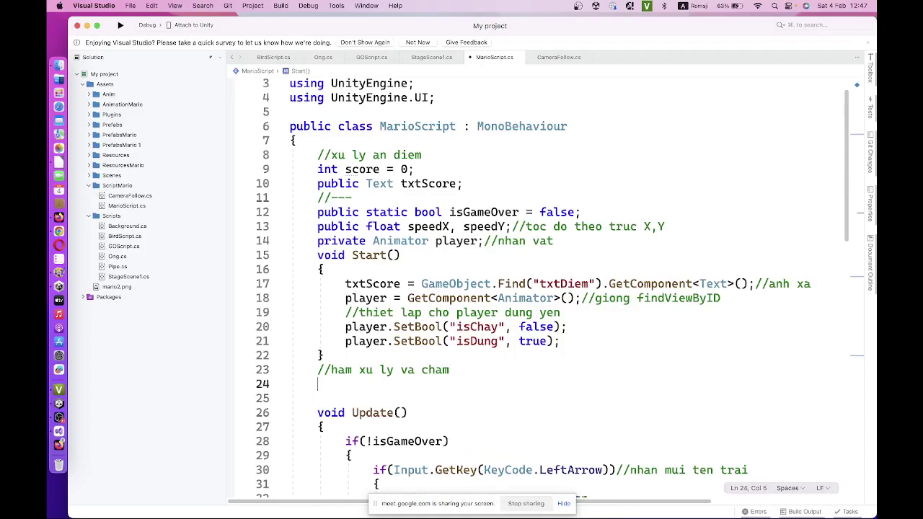
type("OnC")
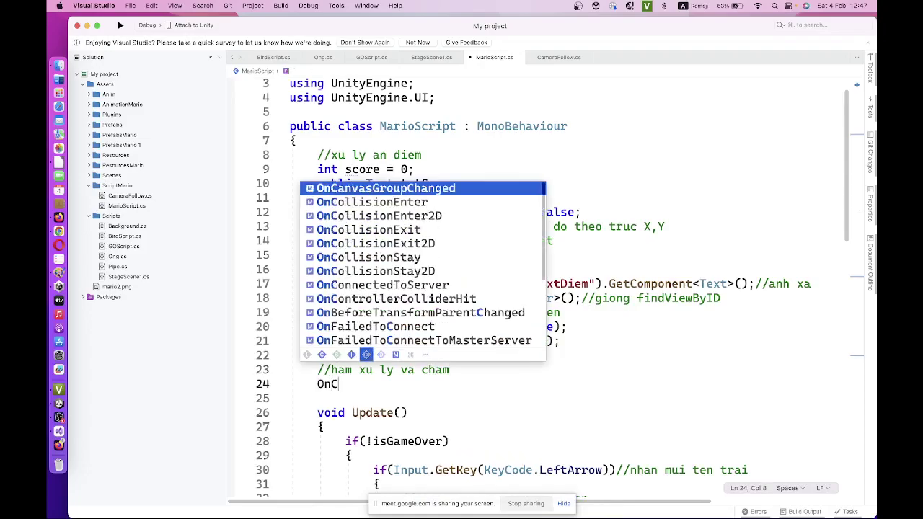
type("o")
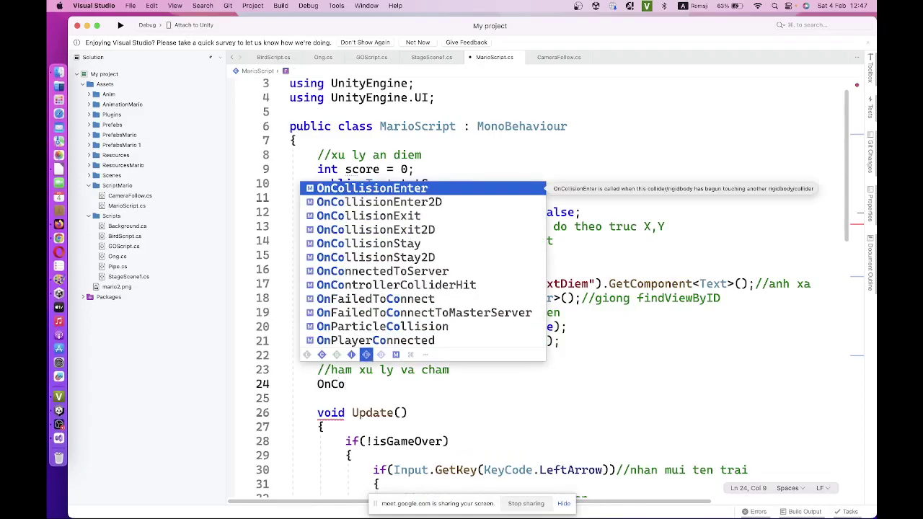
key("Down")
key("Return")
Step: Begin the handler body with if(collision.gameObject.tag=="")
scroll(388, 390, "down", 5)
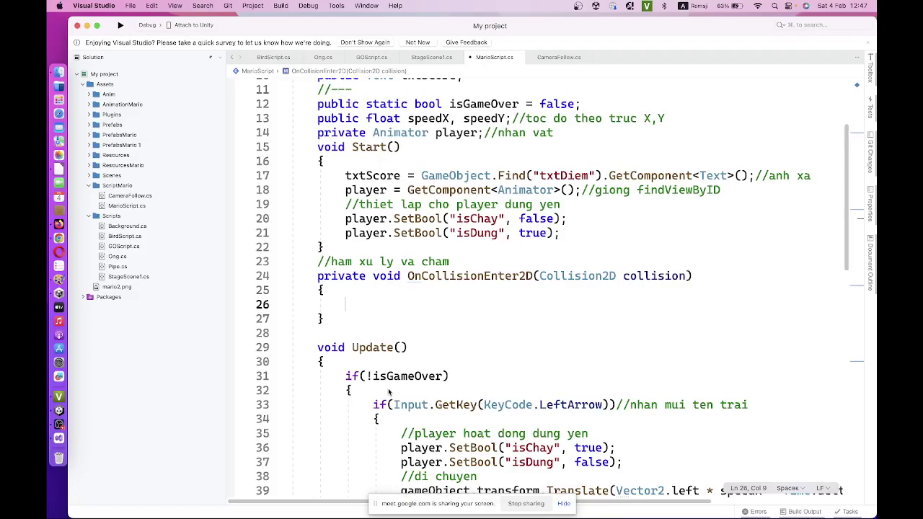
type("if")
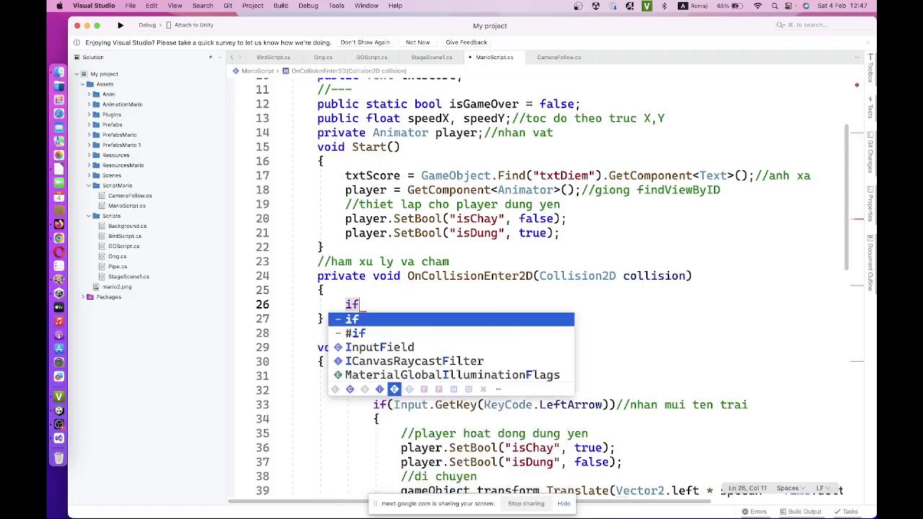
type("(")
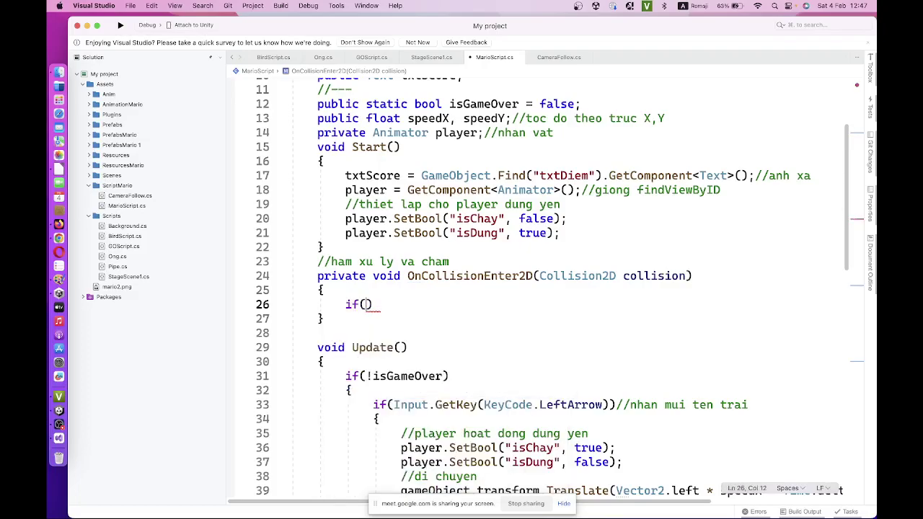
type("co")
key("Tab")
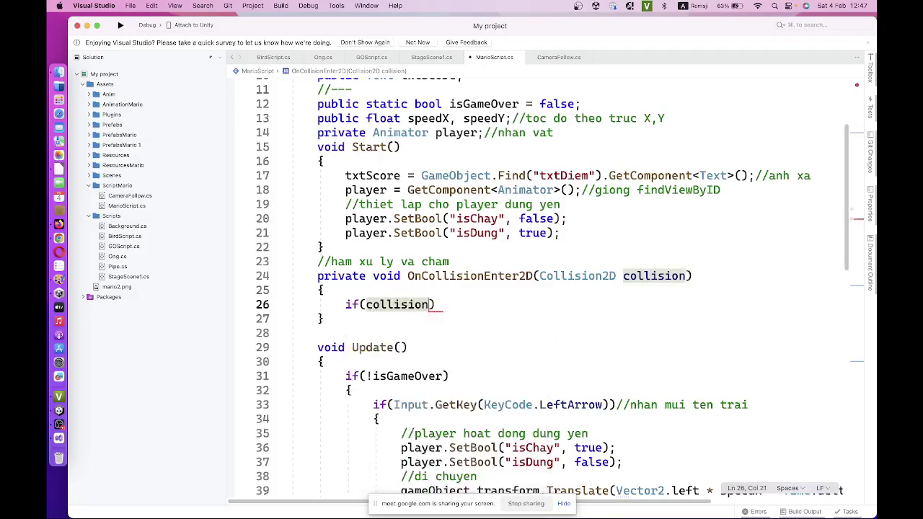
type(".")
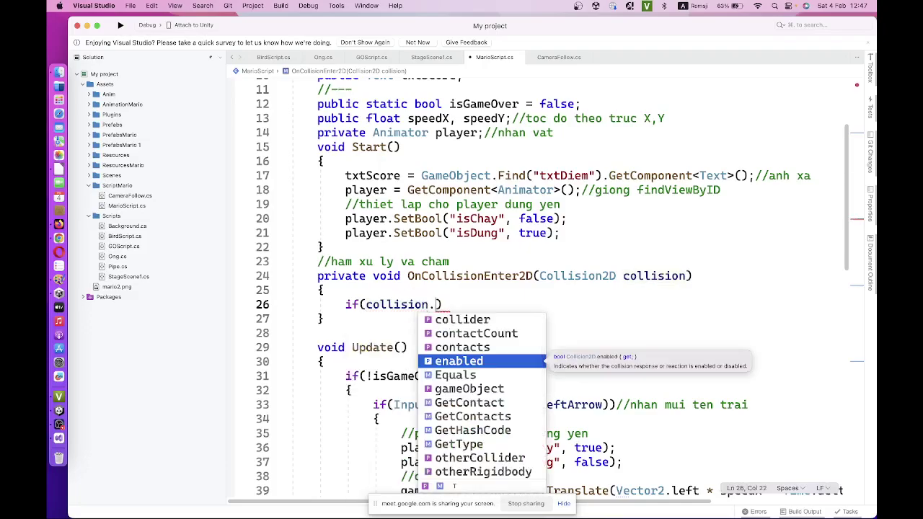
type("g")
key("Tab")
type(".")
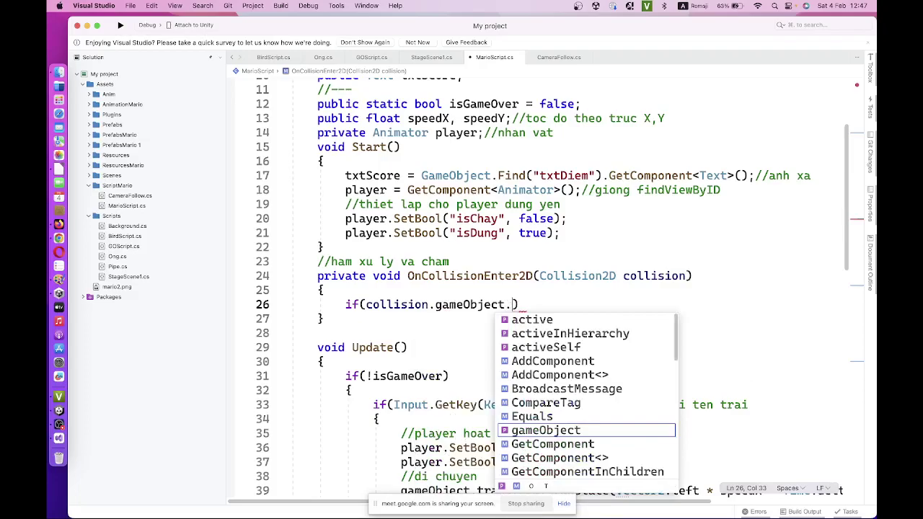
type("ta")
key("Tab")
type("==")
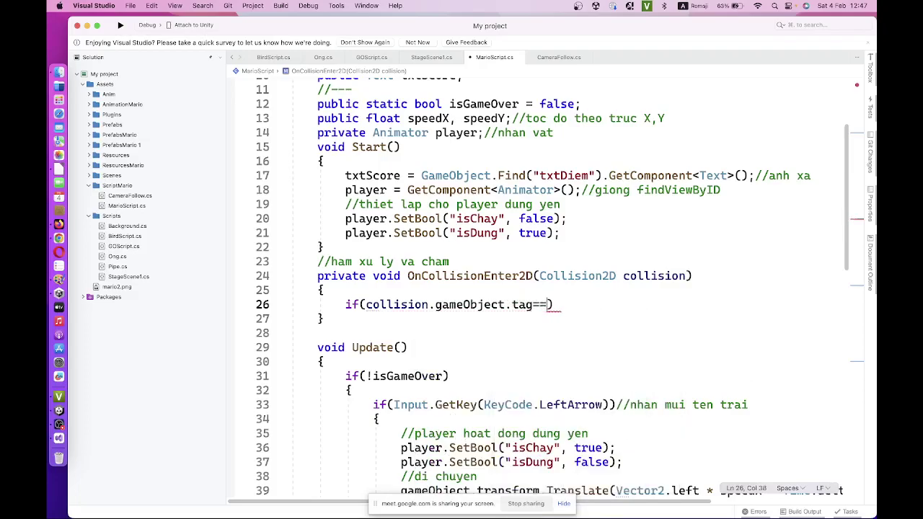
type("\"")
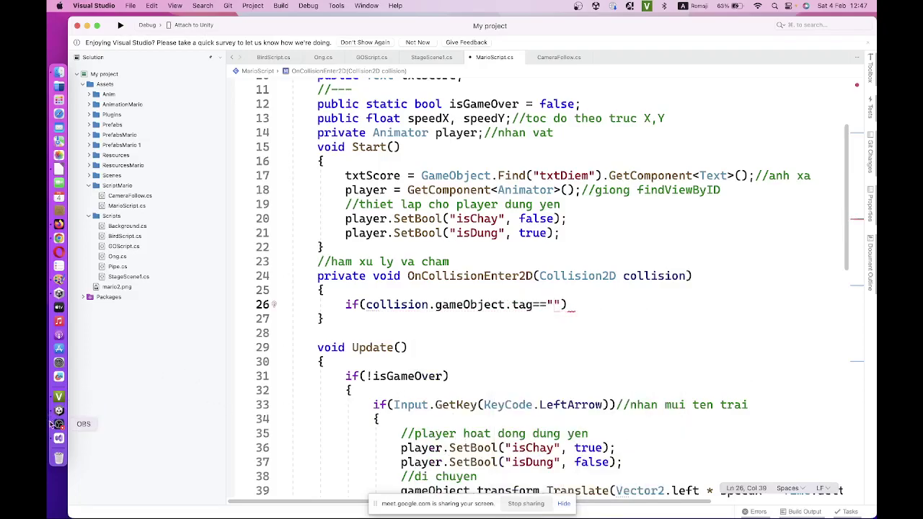
left_click(59, 410)
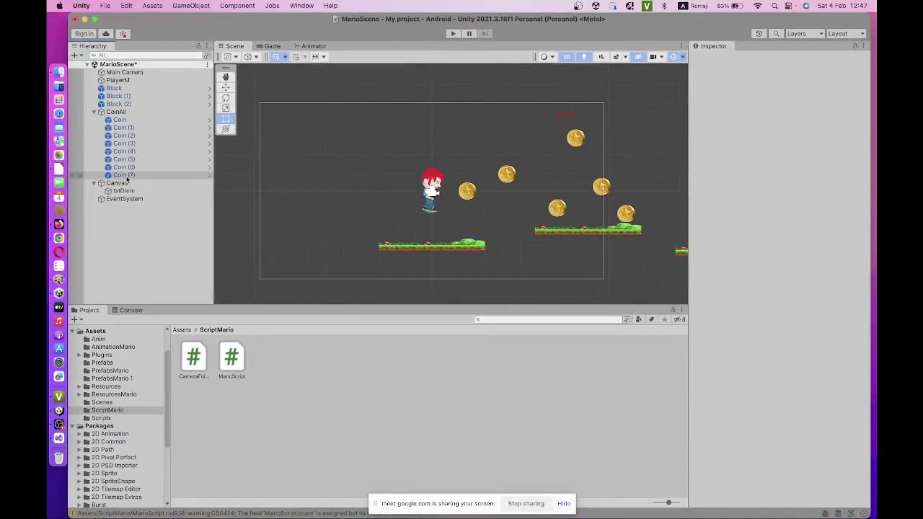
left_click(123, 175)
left_click(126, 120)
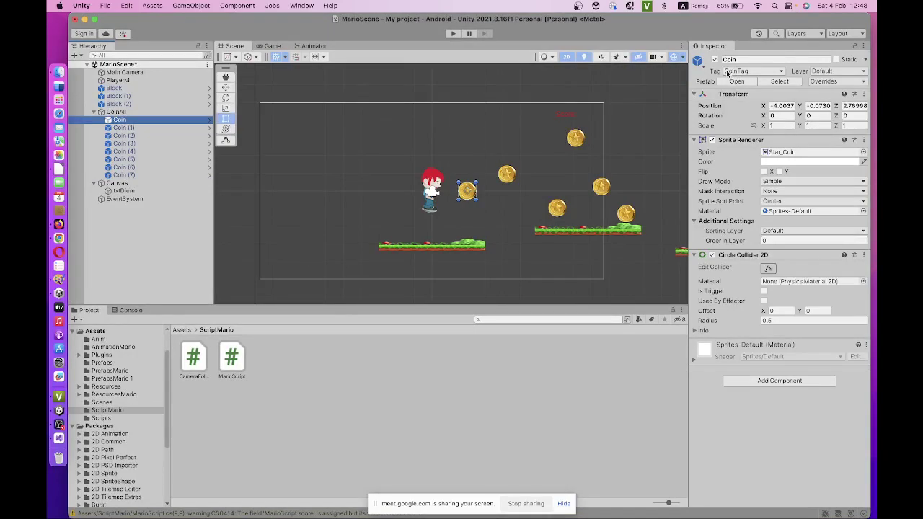
left_click(750, 72)
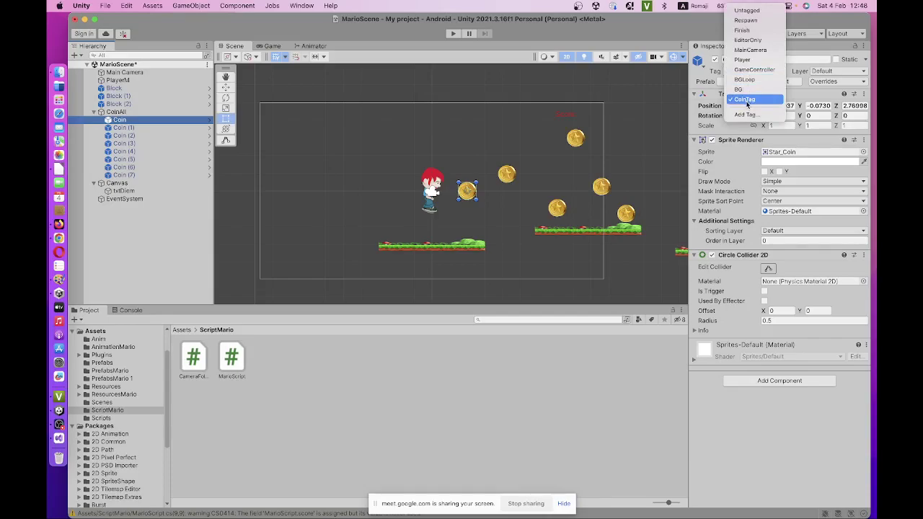
left_click(569, 428)
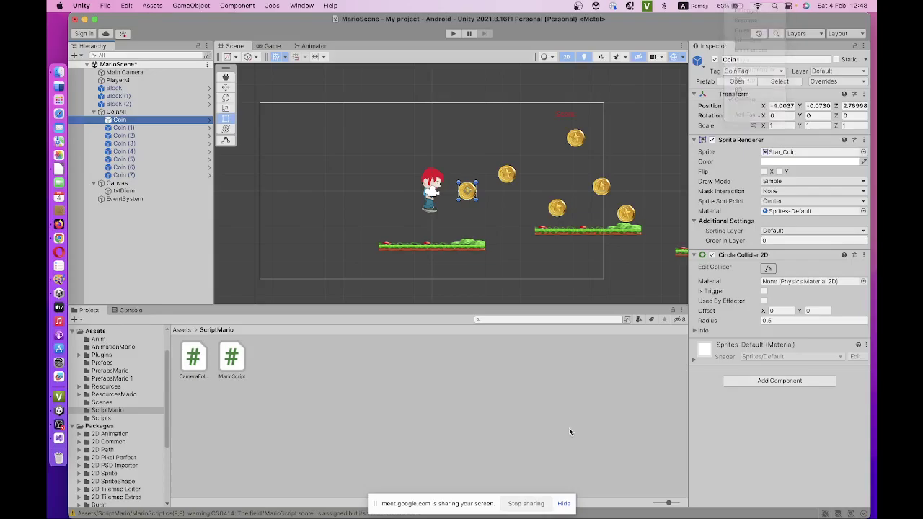
left_click(59, 438)
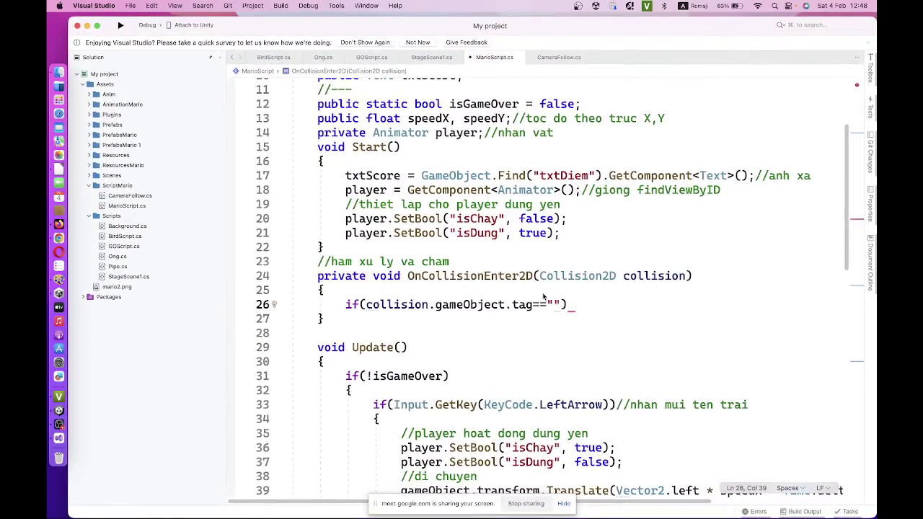
Step: Compare the tag to "CoinTag", open the if block, and comment the line '//neu va cham voi coin'
type("Coin")
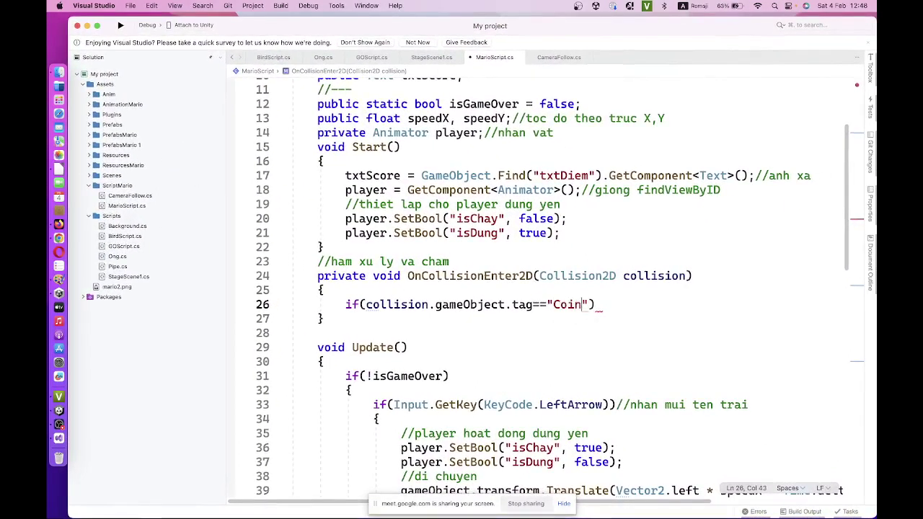
type("Tag")
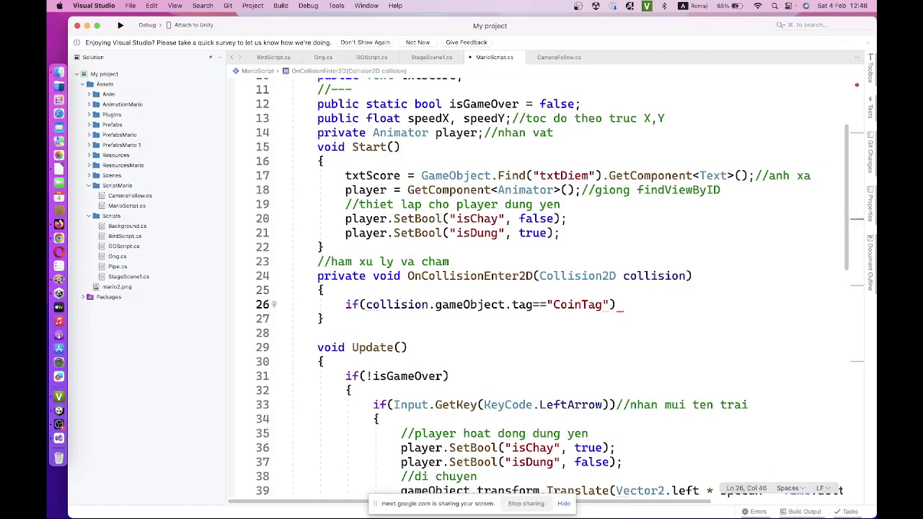
key("Return")
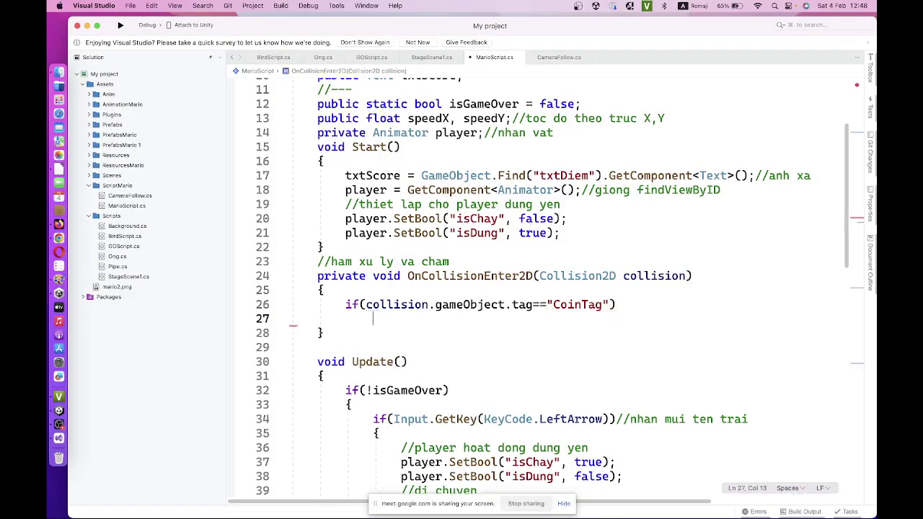
key("ctrl+space")
type("{")
key("Return")
left_click(670, 306)
type("/")
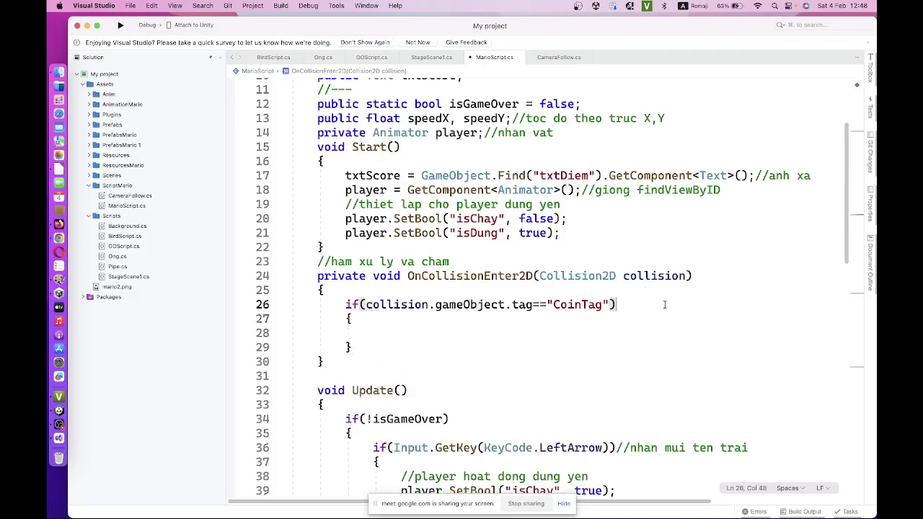
type("/neu va ch")
type("am voi")
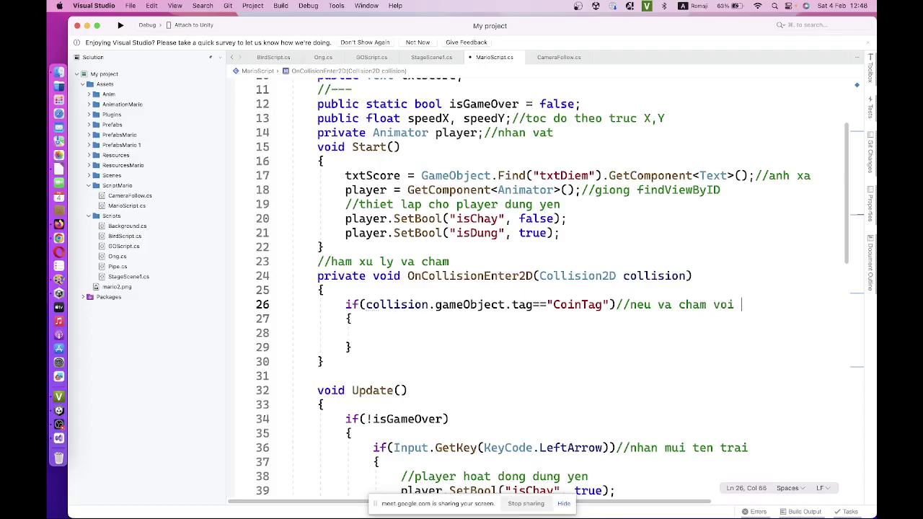
type(" coin")
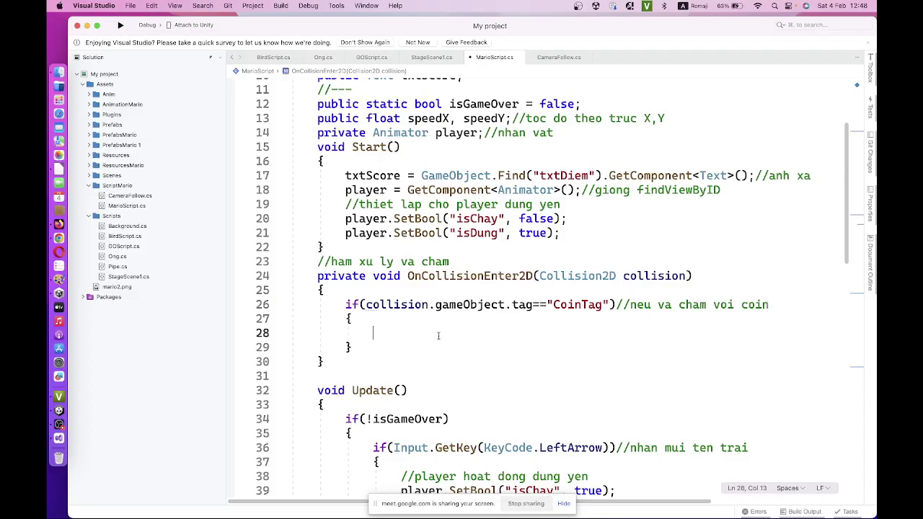
Step: Inside the block, add score++; with the comment '//tang diem'
key("Down")
key("Down")
type("sc")
key("Return")
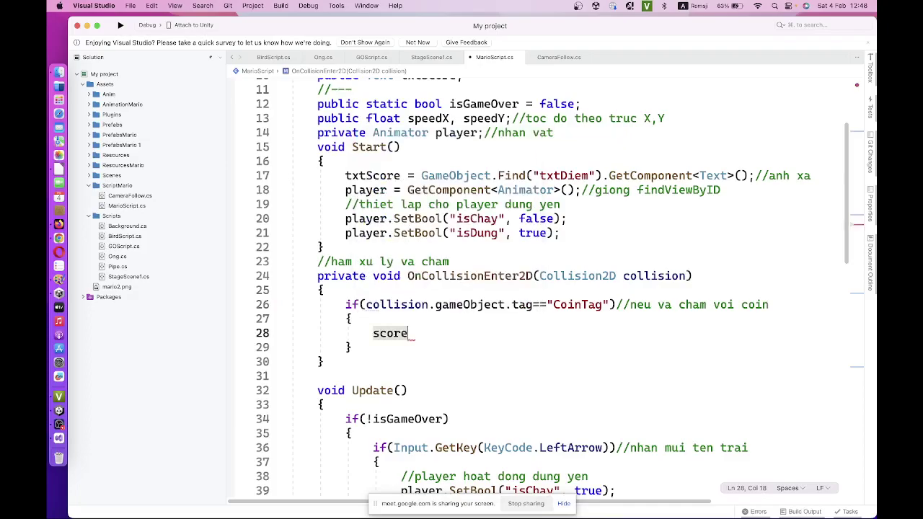
type("++;")
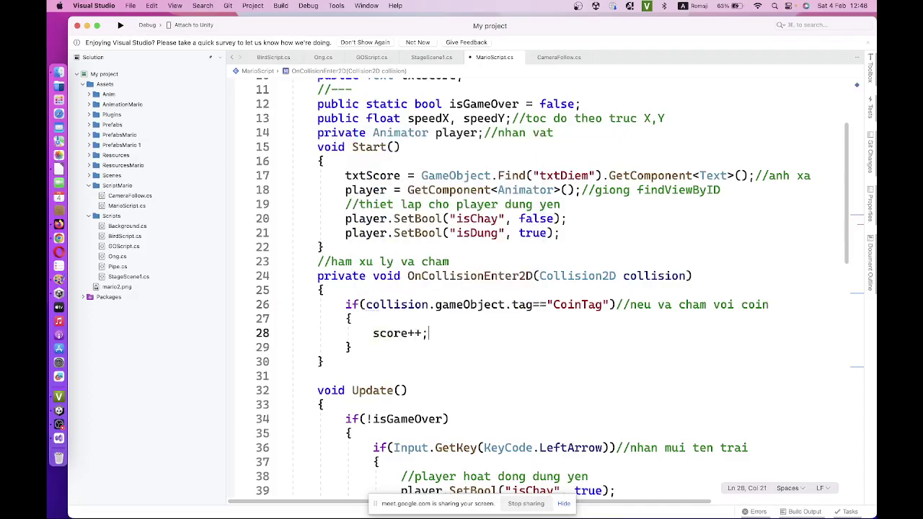
type("//t")
type("ang diem")
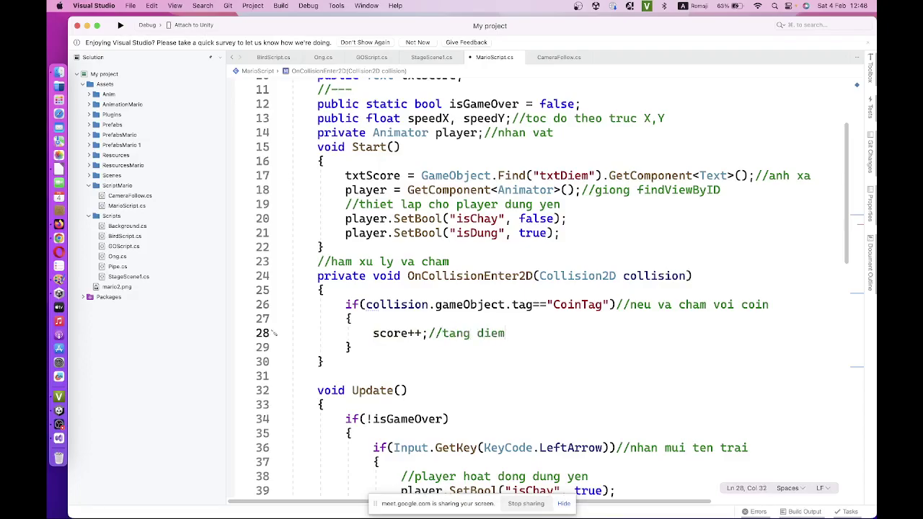
key("Return")
Step: Add Destroy(collision.gameObject); with the comment '//huy coin' inside the coin branch
type("De")
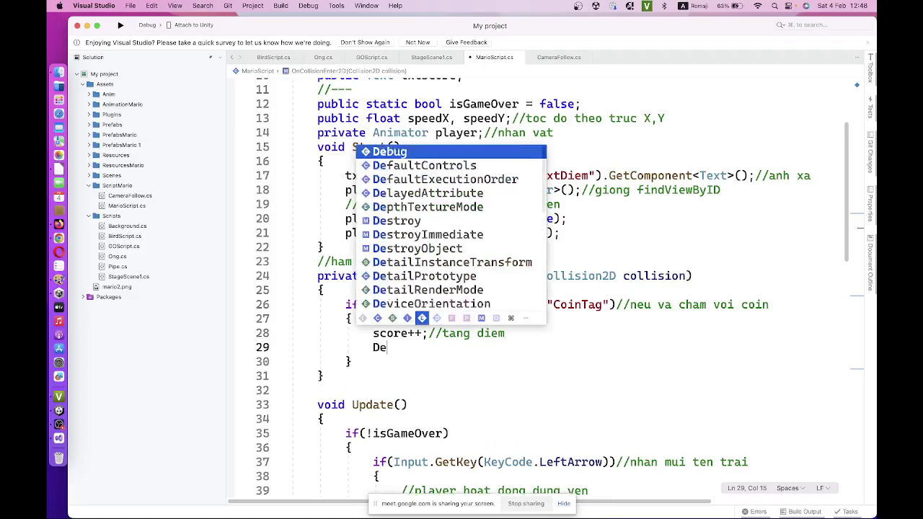
type("ss")
key("Return")
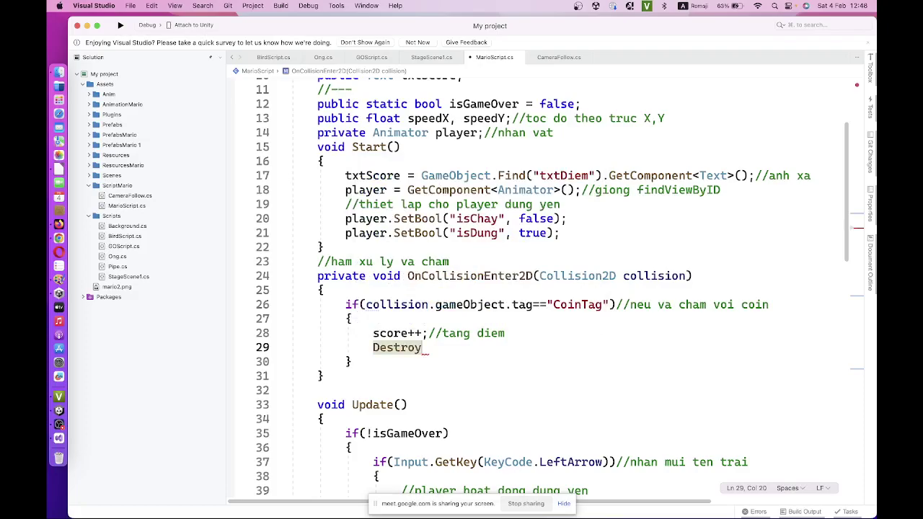
type("(co")
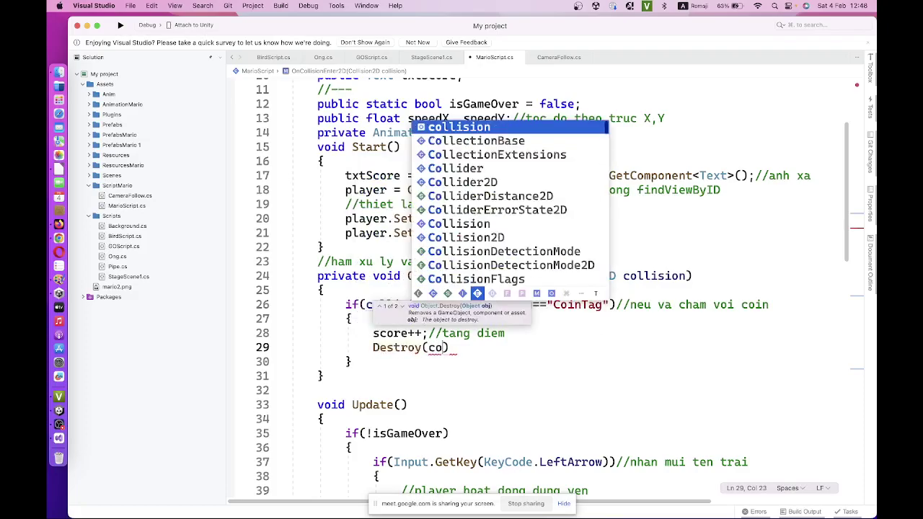
type(".")
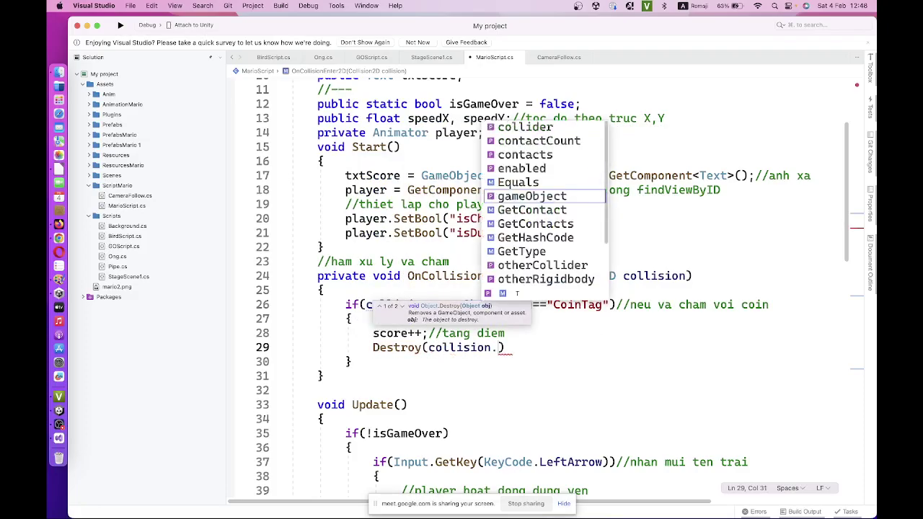
type("ga")
key("Return")
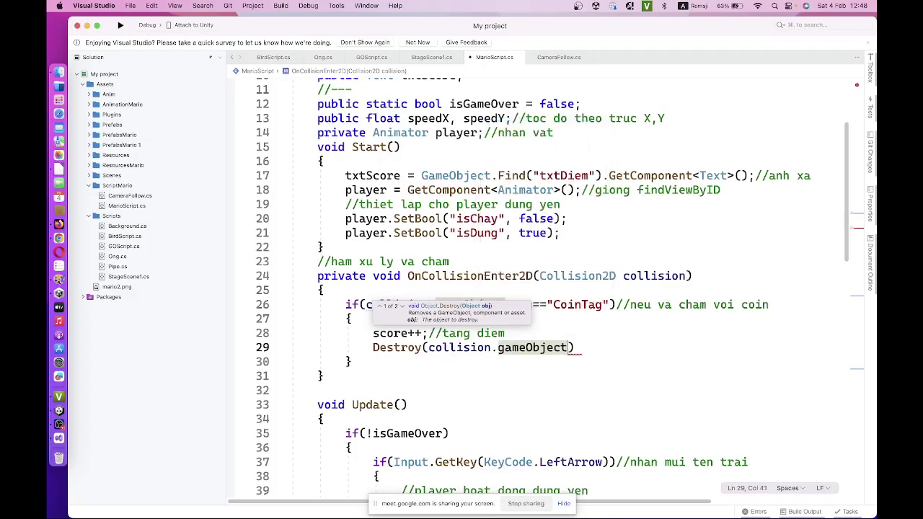
type(");//")
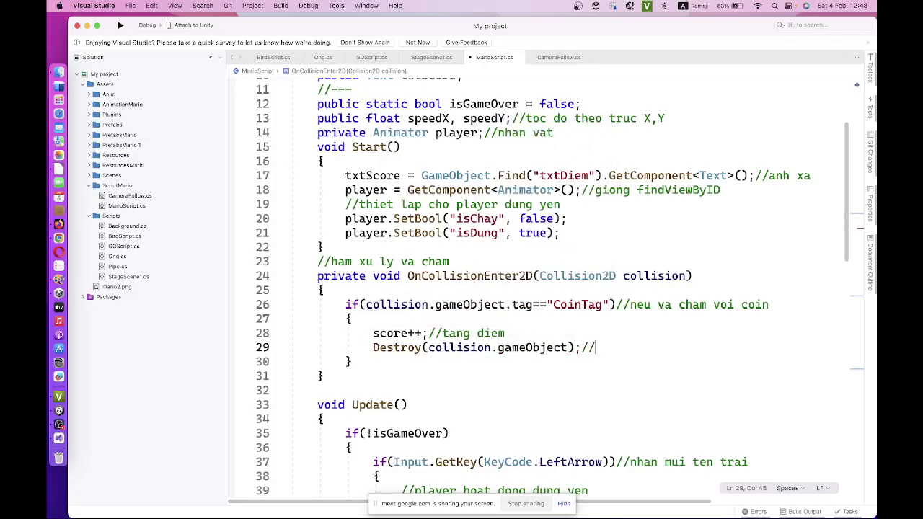
type("huy coi")
type("n")
key("Return")
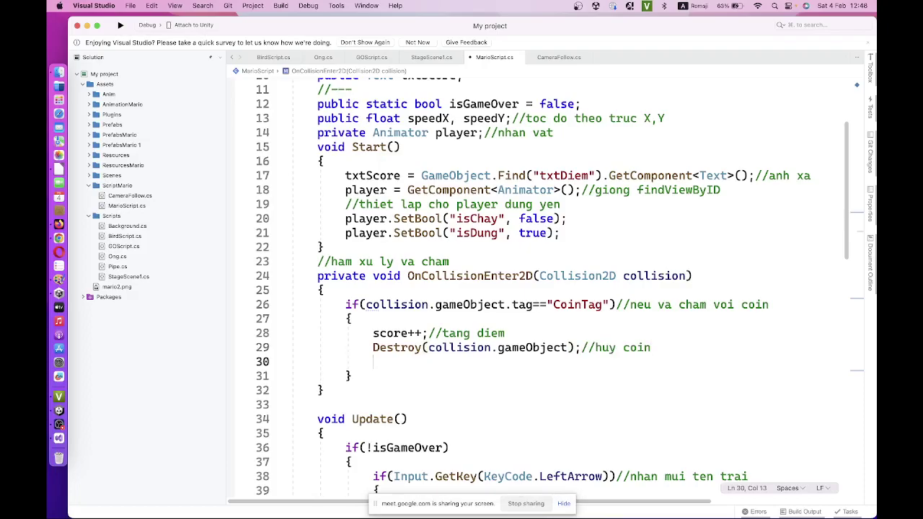
Step: Write txtScore.text = "Score: " + score.ToString(); on line 30 of the coin branch
type("tx")
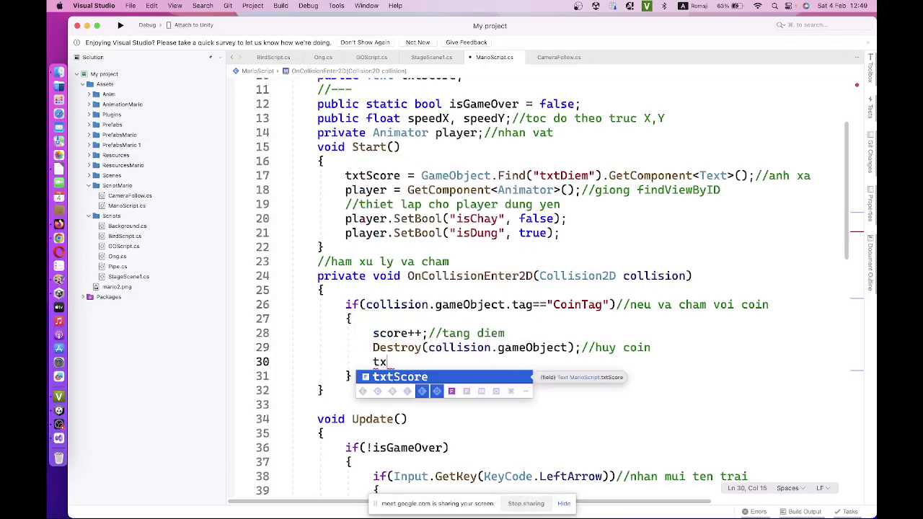
key("Return")
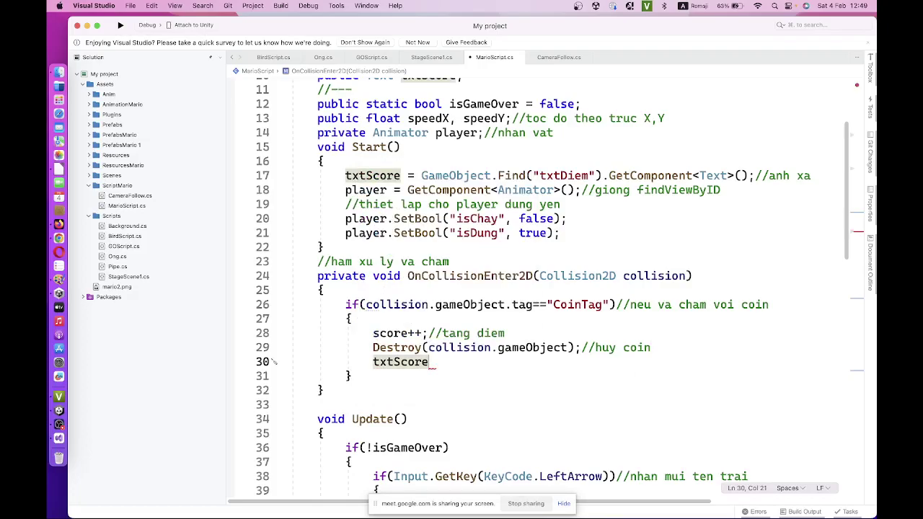
type(".t")
key("Down")
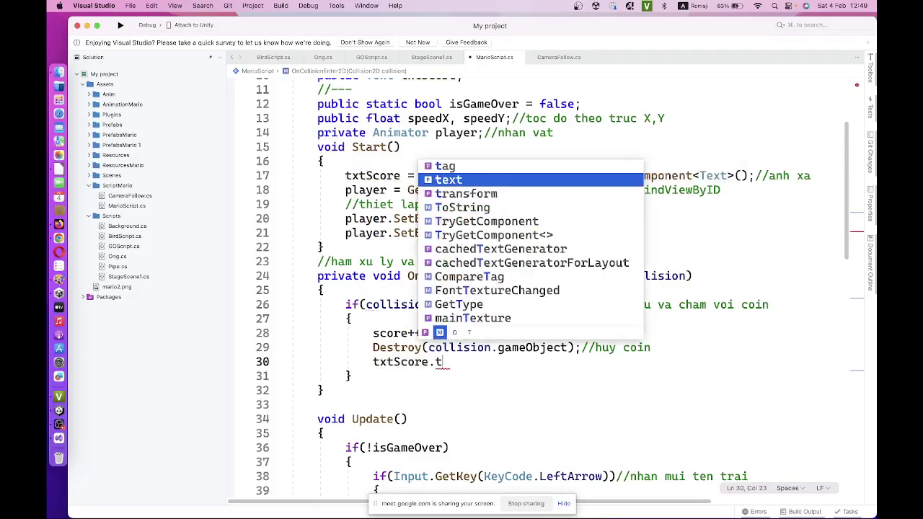
key("Return")
type("=\"")
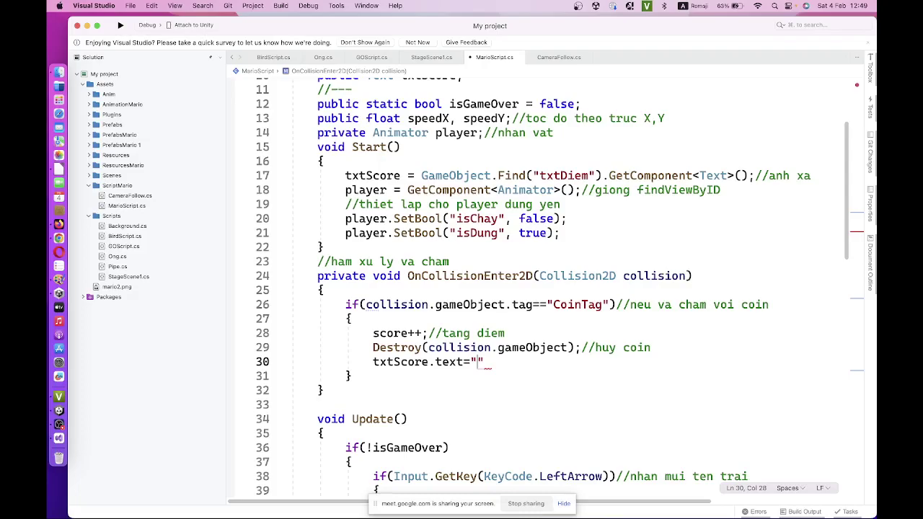
type("Score:")
type(" \"+")
type("s")
key("Return")
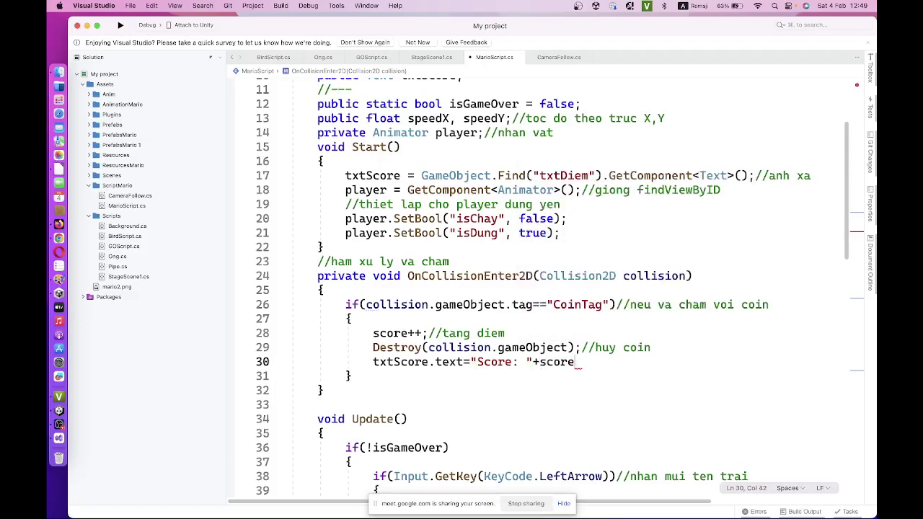
type(".to")
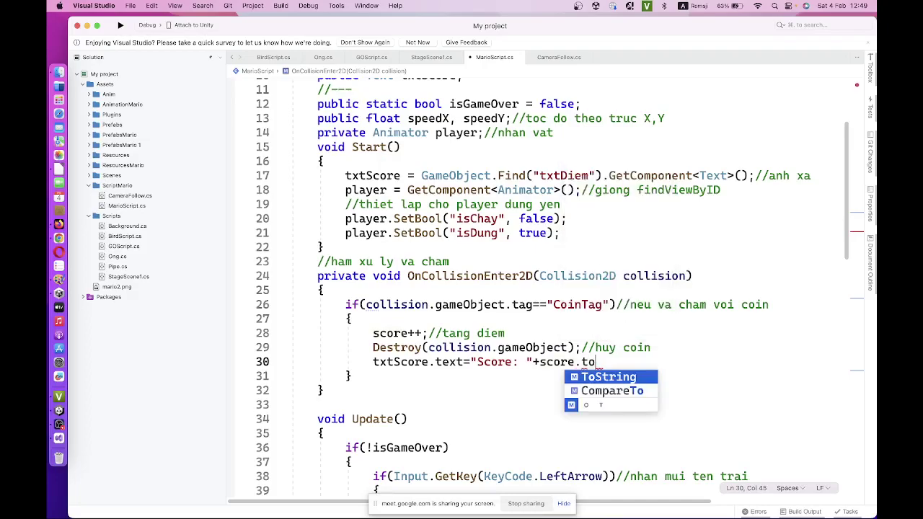
key("Return")
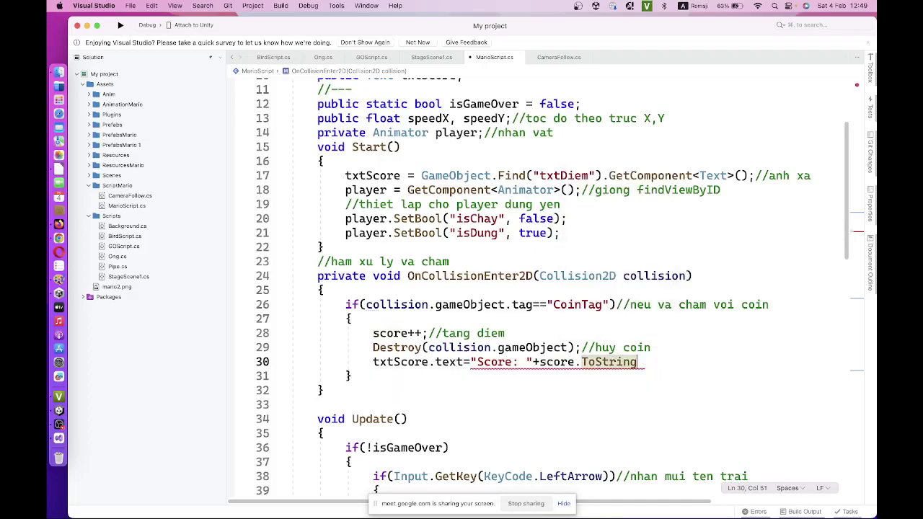
type("();")
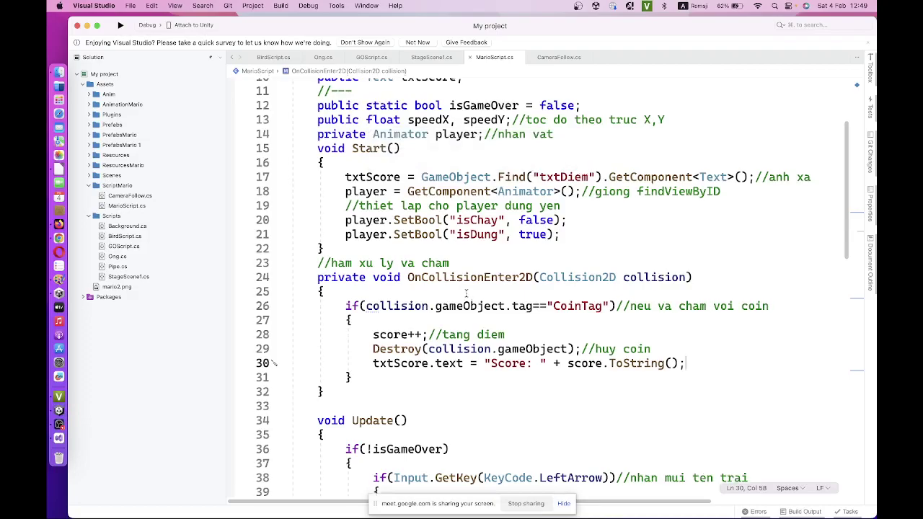
scroll(466, 293, "up", 3)
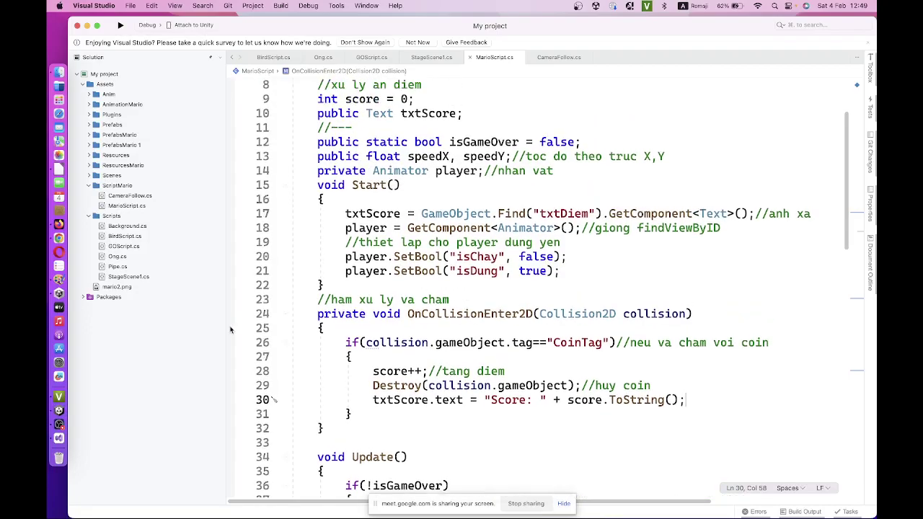
Step: Test-play in Unity, jumping Mario into coins to confirm they vanish and the score rises
left_click(59, 411)
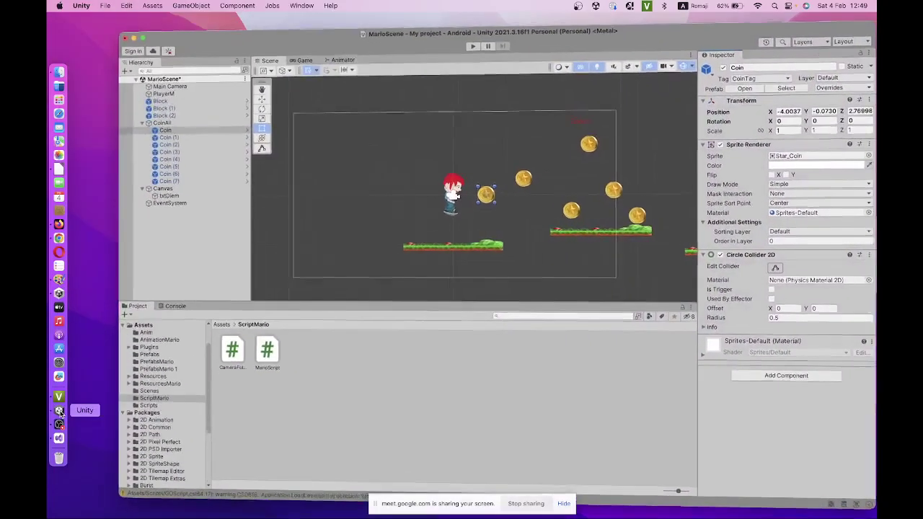
left_click(453, 33)
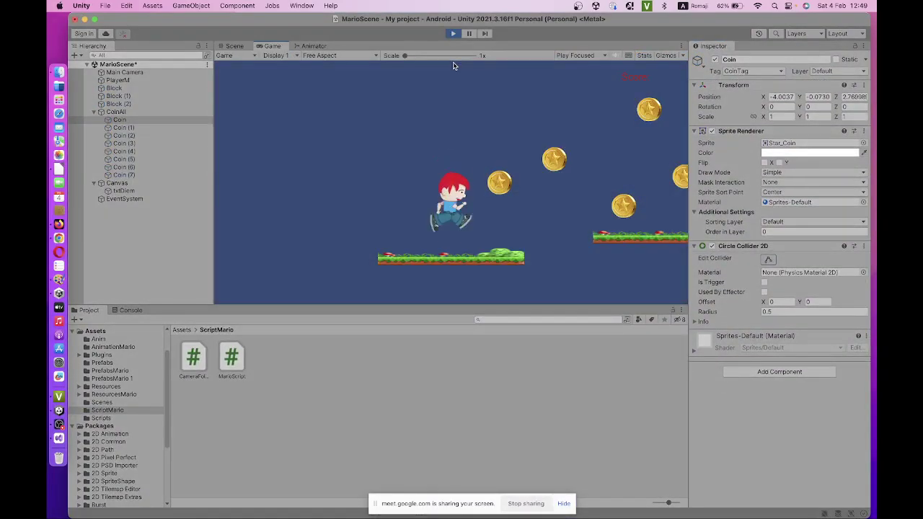
key("space")
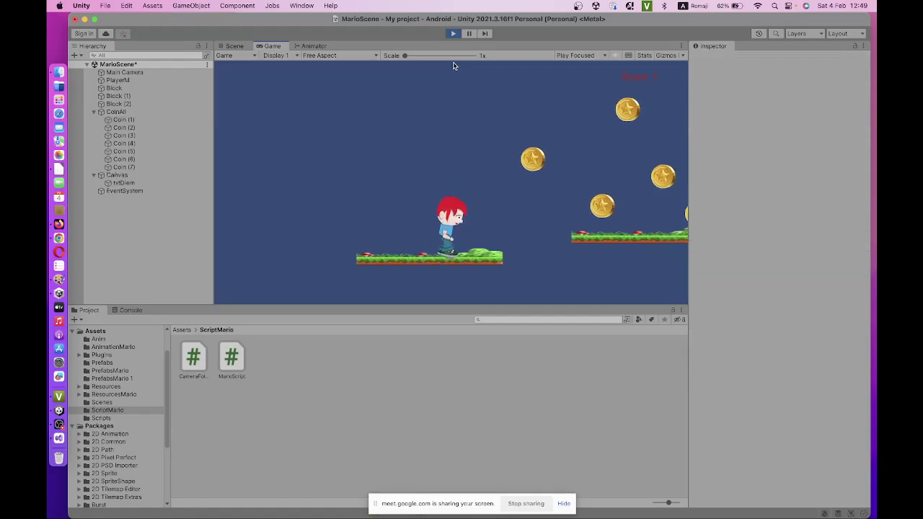
key("space")
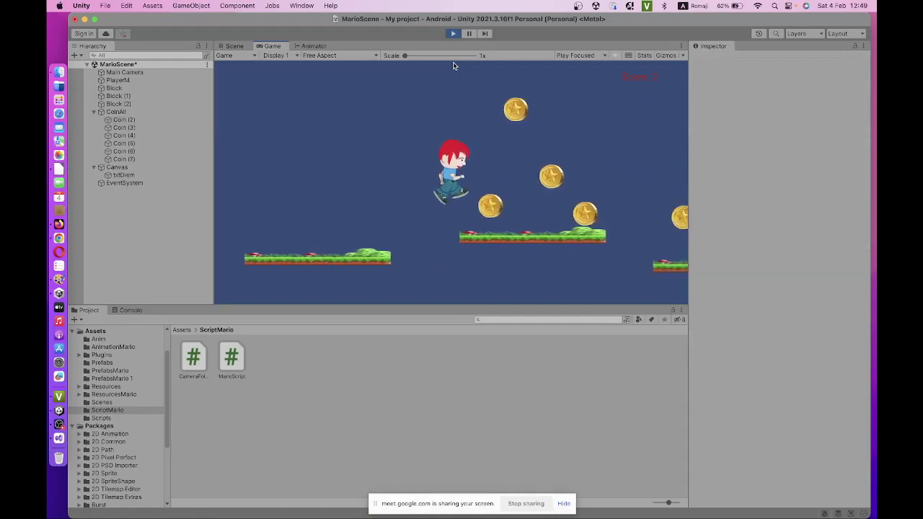
key("space")
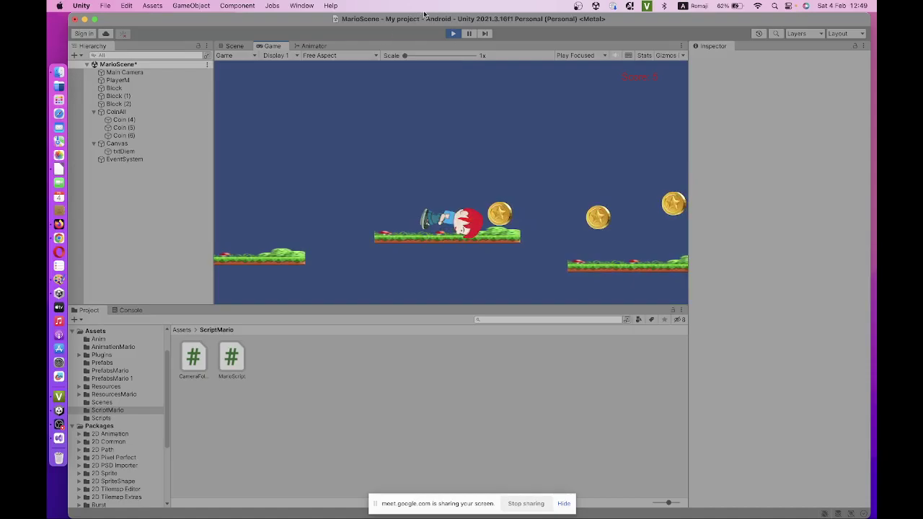
left_click(450, 33)
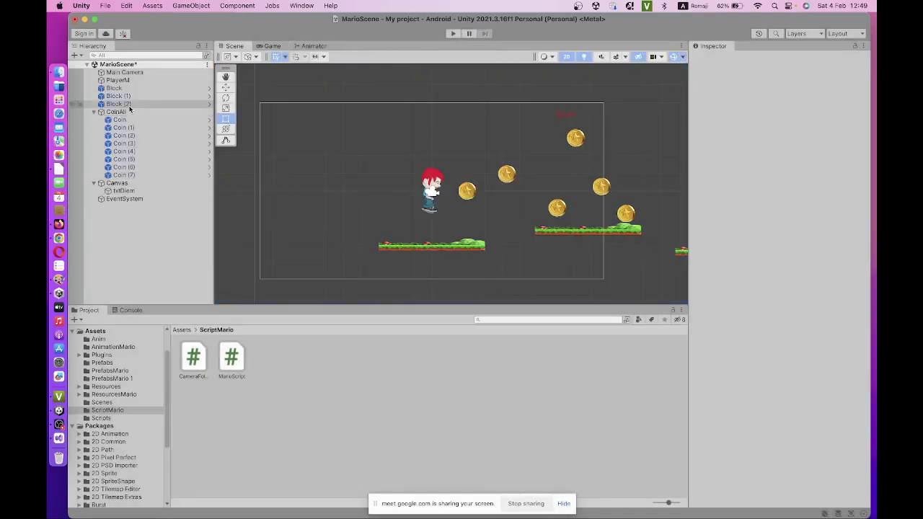
Step: Tick Freeze Rotation Z in PlayerM's Rigidbody 2D Constraints and start a new test play
left_click(117, 80)
scroll(771, 355, "down", 5)
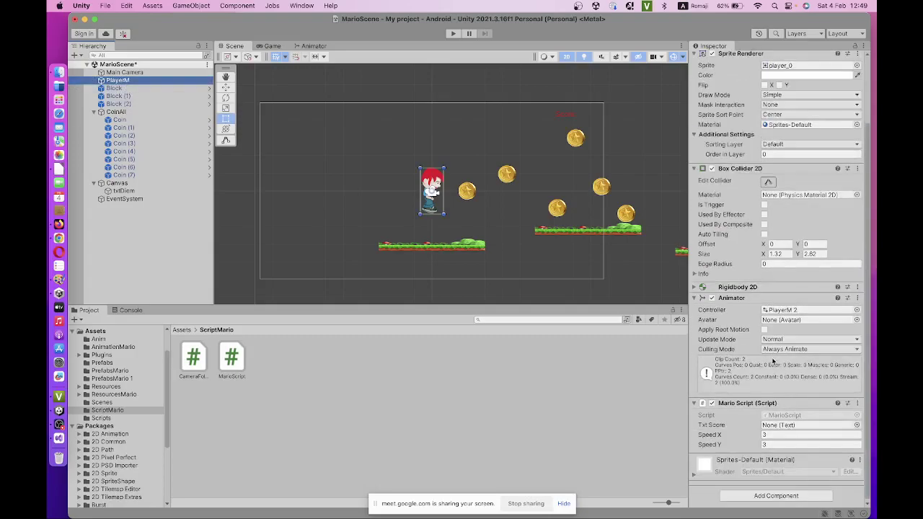
left_click(694, 289)
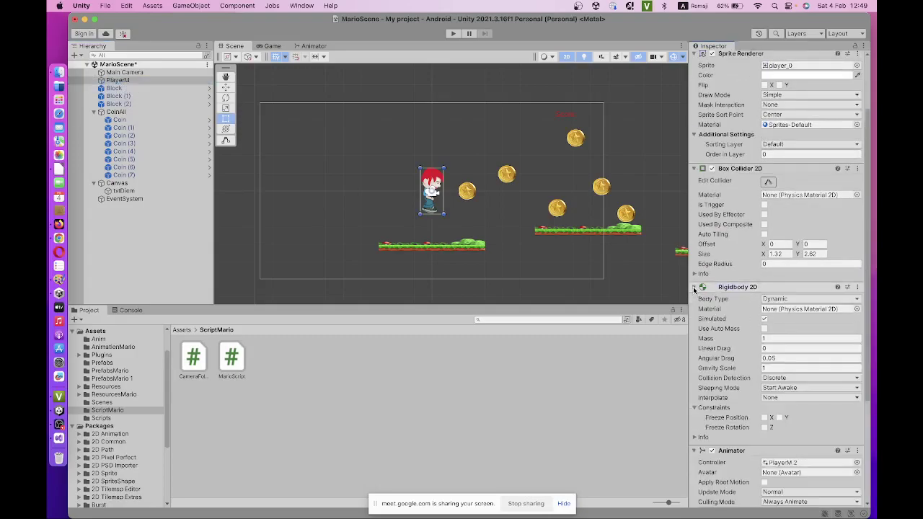
scroll(713, 308, "down", 3)
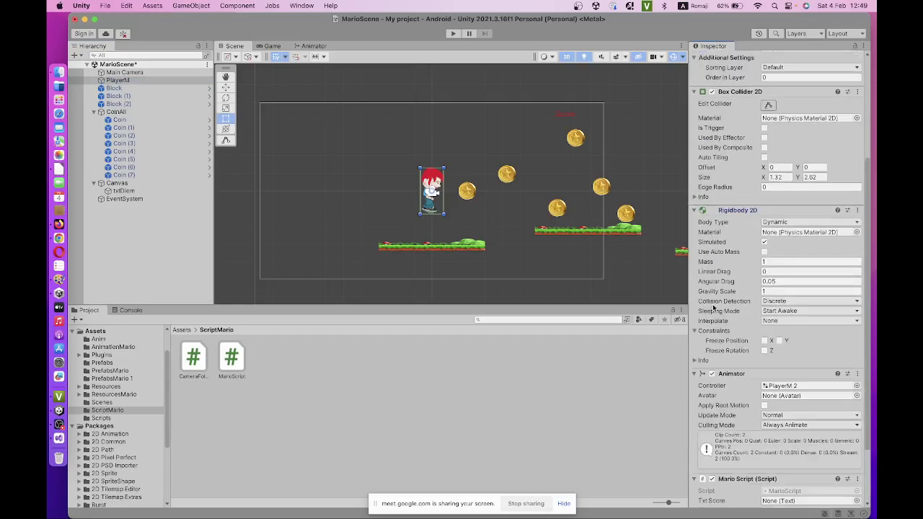
left_click(780, 341)
left_click(452, 34)
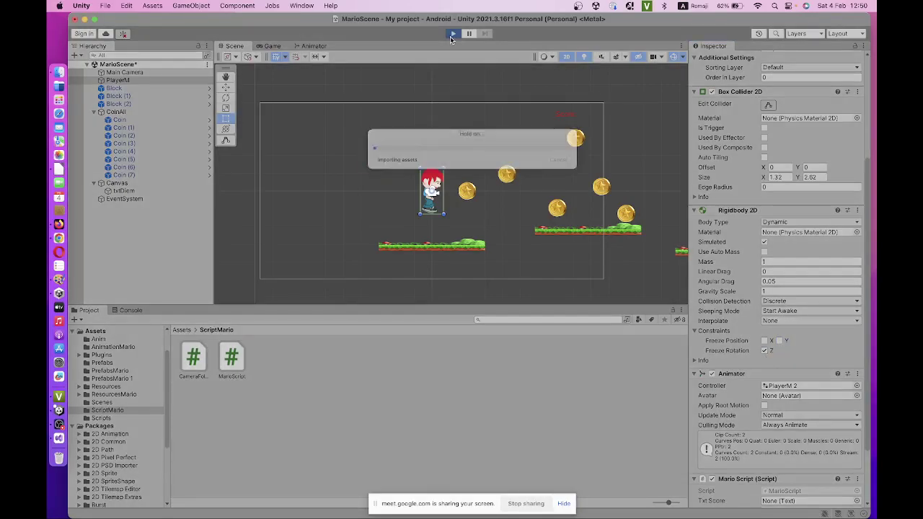
Step: Run and jump Mario to collect the coins, stop play, and return to Visual Studio
key("Right")
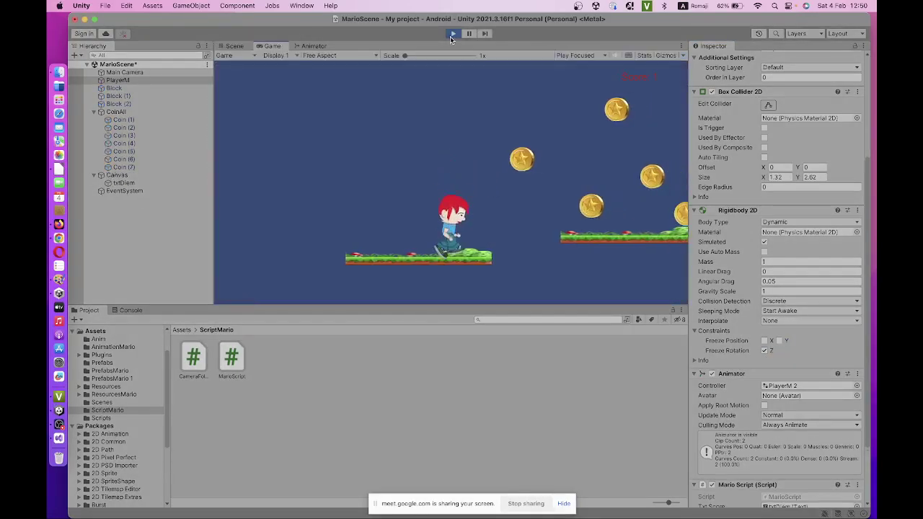
key("space")
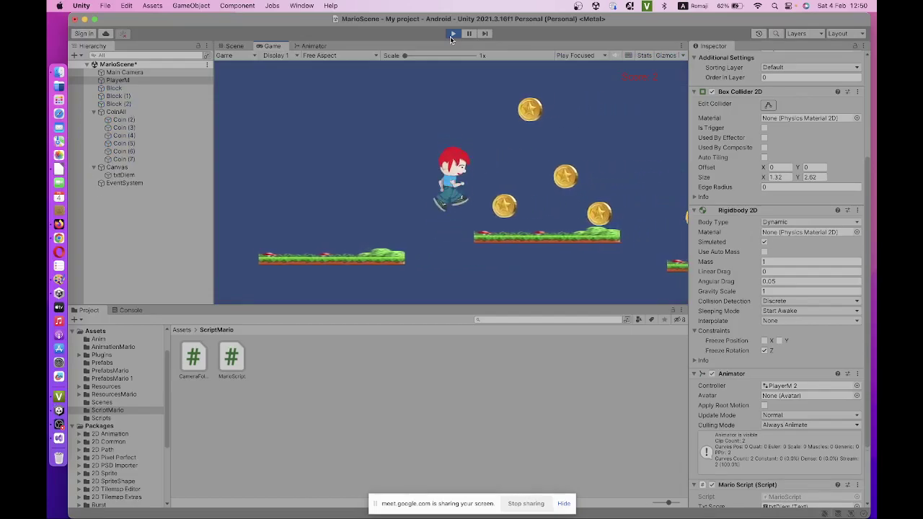
key("space")
key("space")
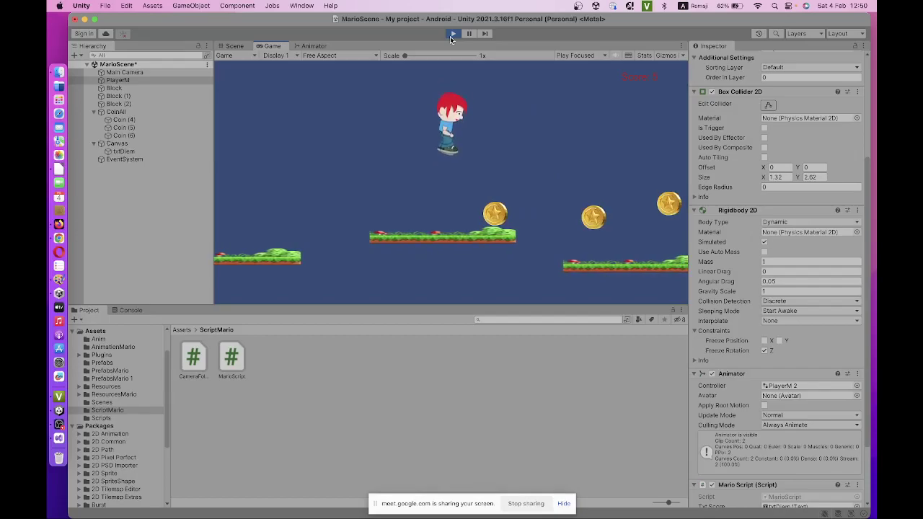
key("Right")
key("space")
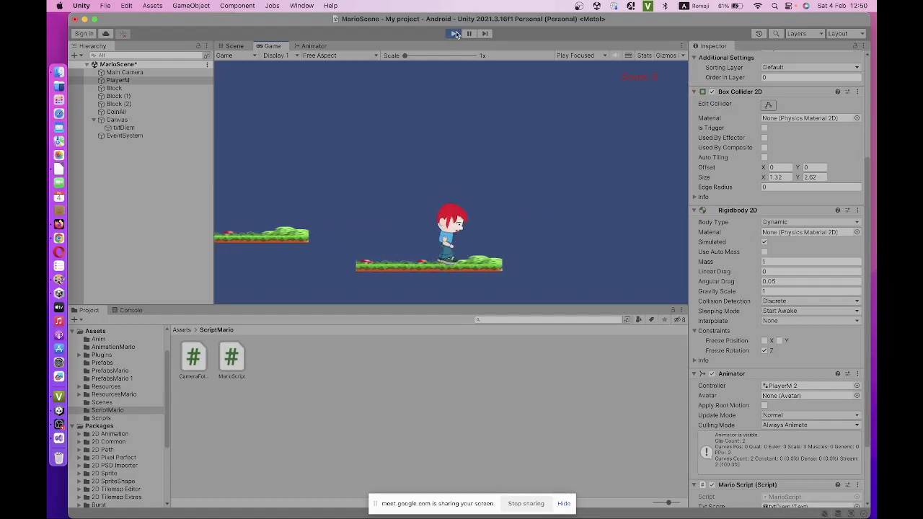
left_click(453, 33)
left_click(59, 437)
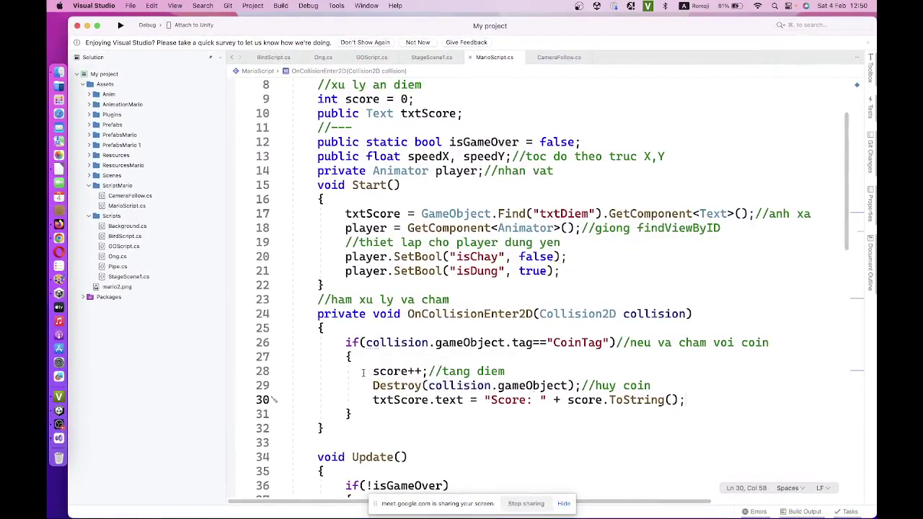
Step: Append the comment '//hien thi diem,' to the score-text statement on line 30
left_click_drag(363, 372, 527, 364)
left_click_drag(371, 386, 653, 385)
left_click(706, 403)
type("/jhi")
type("ie")
key("BackSpace")
key("BackSpace")
key("BackSpace")
type("hien")
type(" thi diem,")
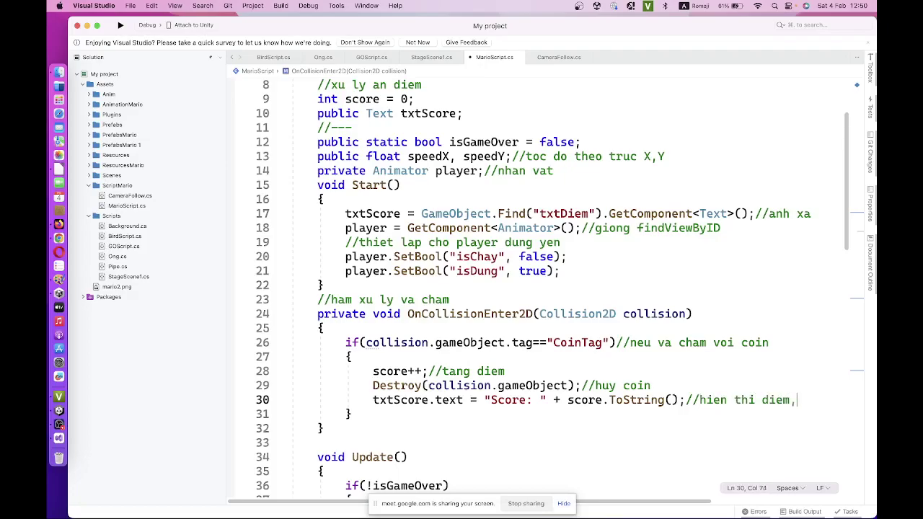
scroll(654, 325, "up", 2)
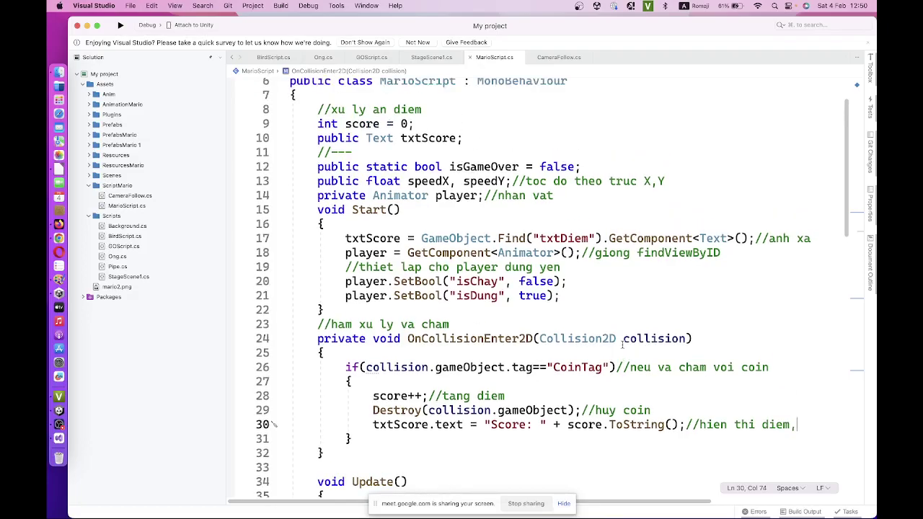
scroll(627, 339, "down", 2)
scroll(620, 348, "up", 1)
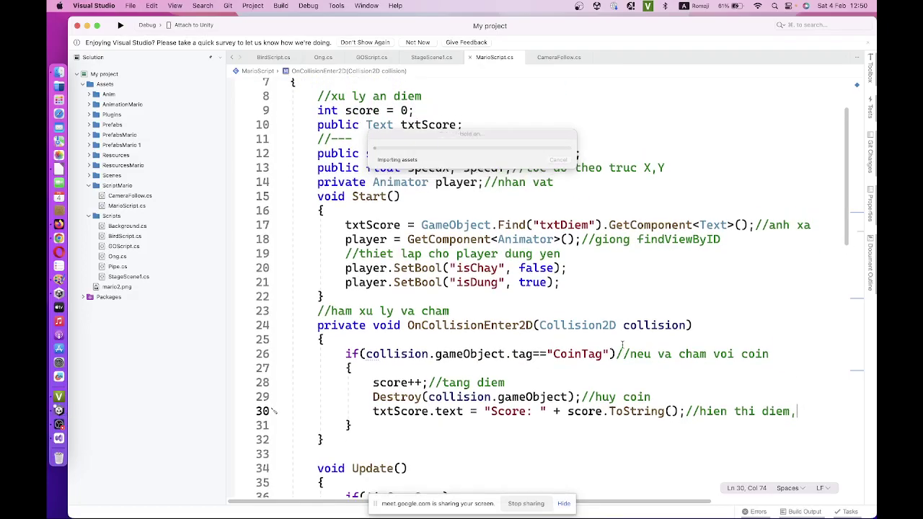
scroll(621, 345, "down", 1)
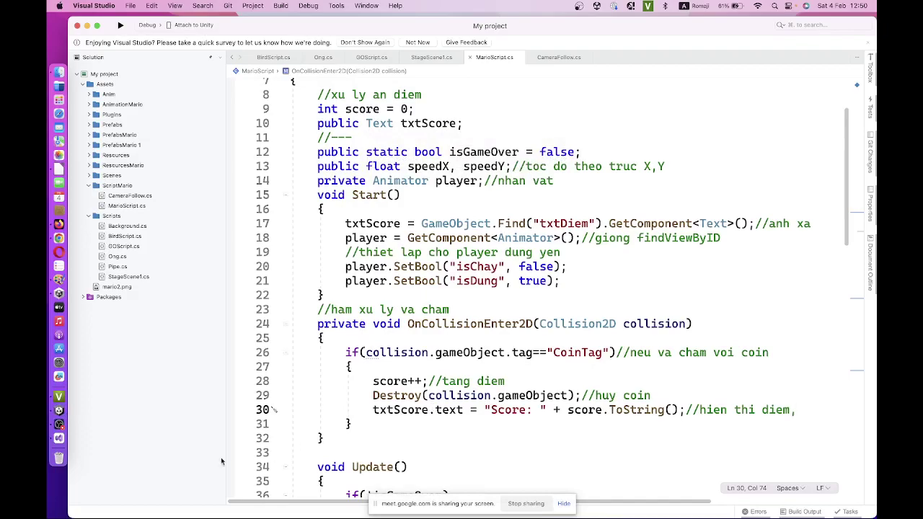